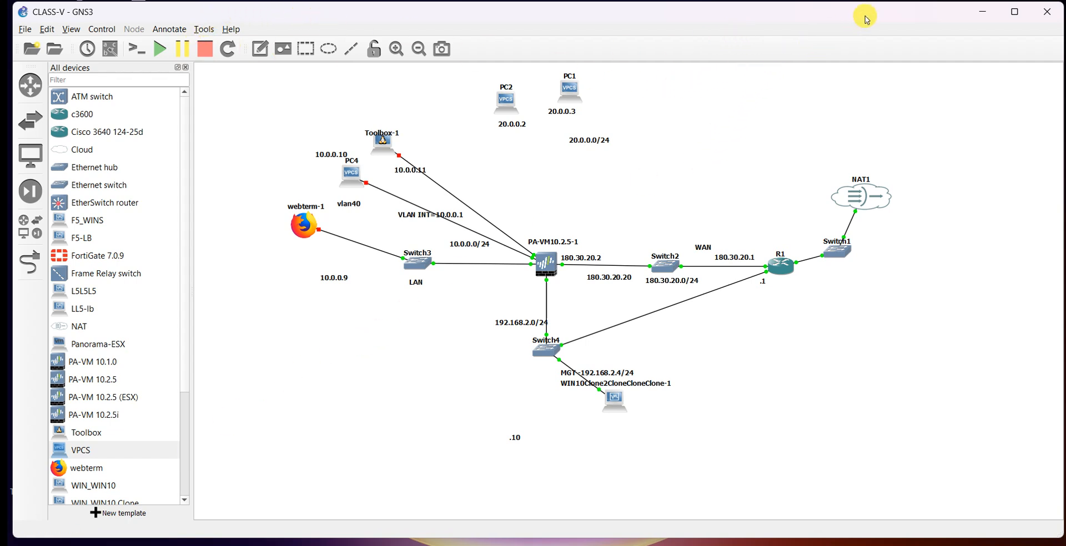
left_click_drag(864, 16, 869, 15)
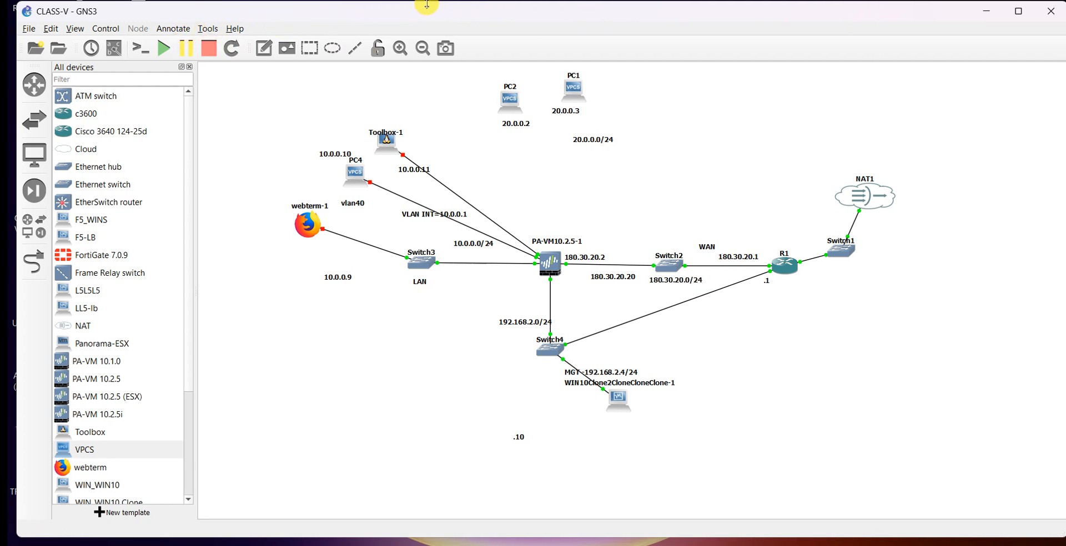
left_click_drag(457, 14, 453, 12)
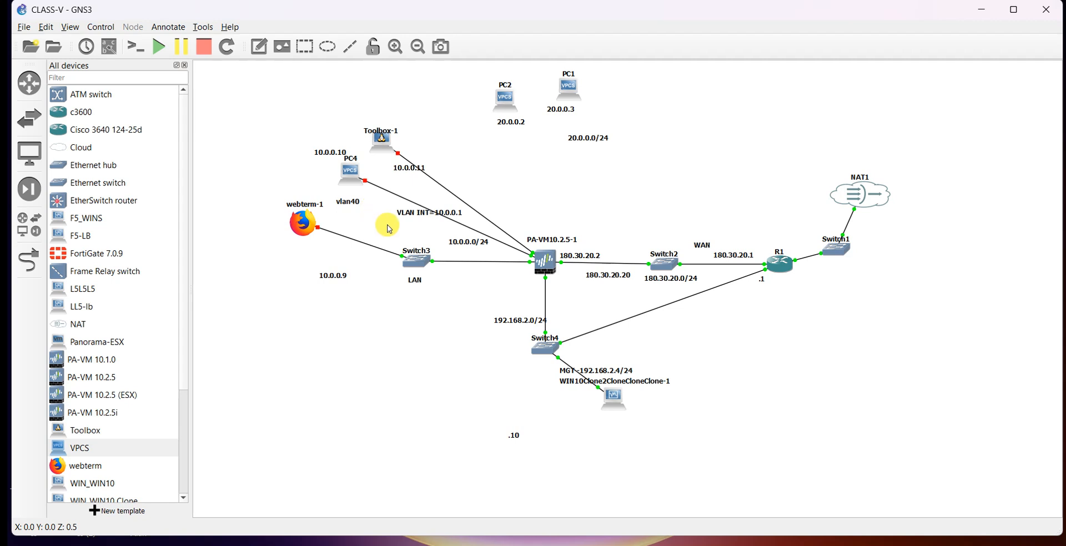
left_click_drag(413, 212, 409, 210)
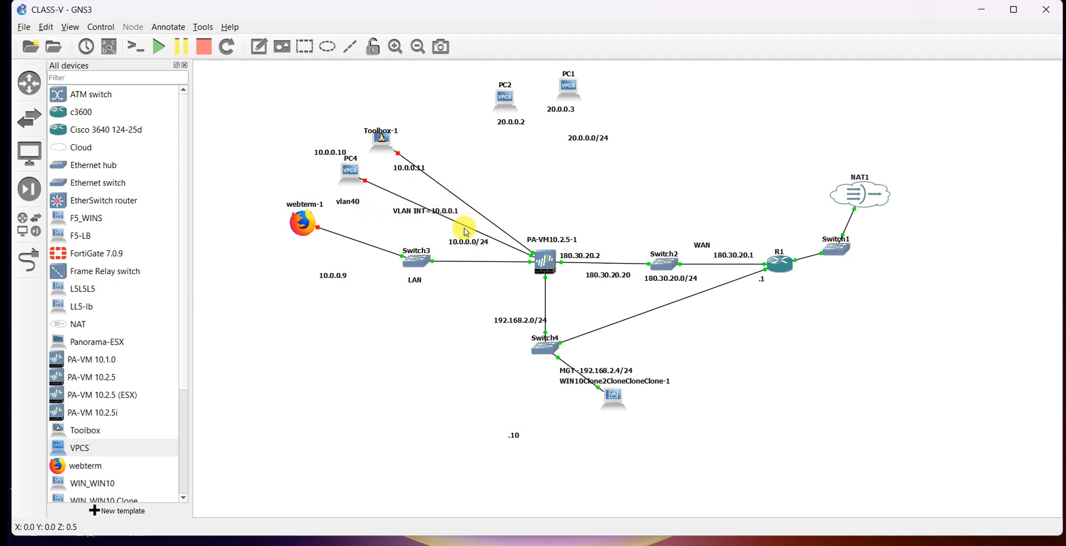
left_click_drag(466, 240, 471, 237)
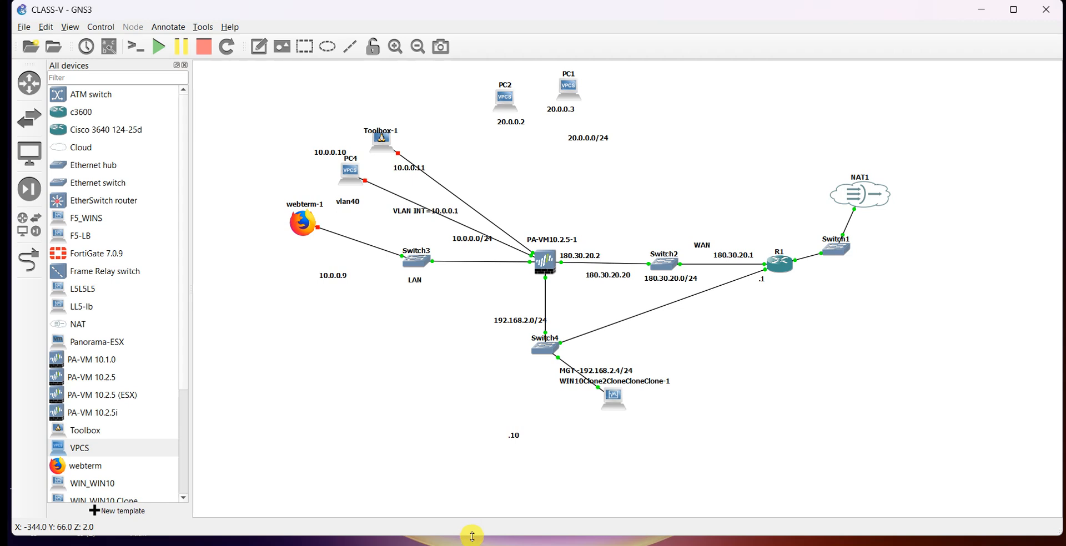
left_click_drag(473, 536, 466, 540)
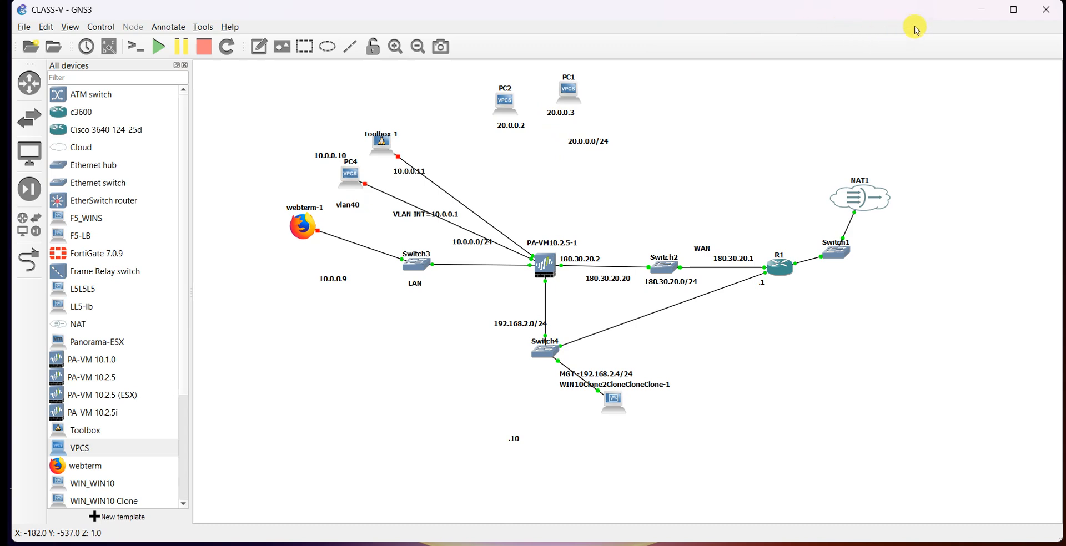
key("alt+Tab")
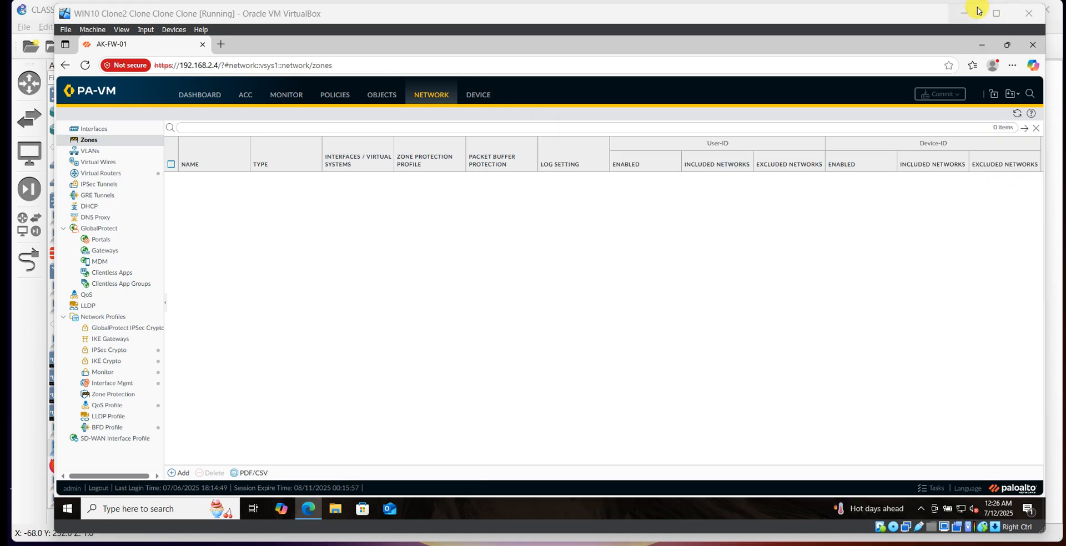
left_click(964, 14)
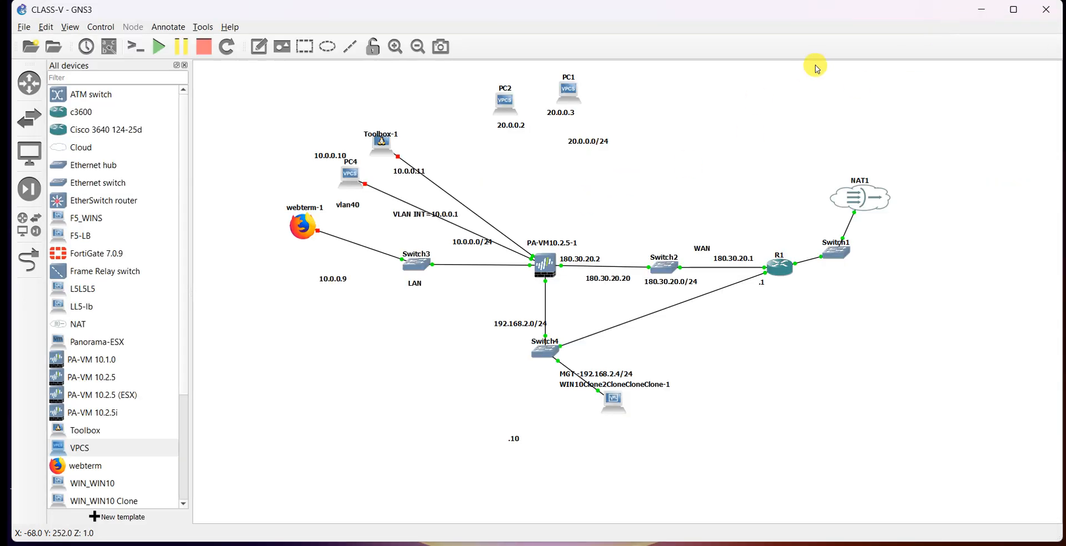
key("ctrl+alt+d")
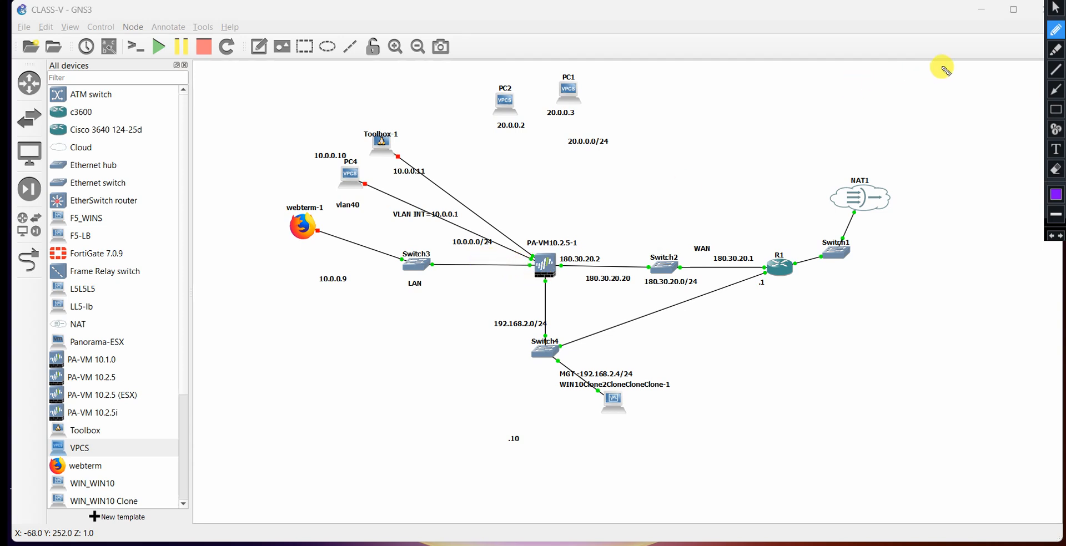
left_click(1055, 8)
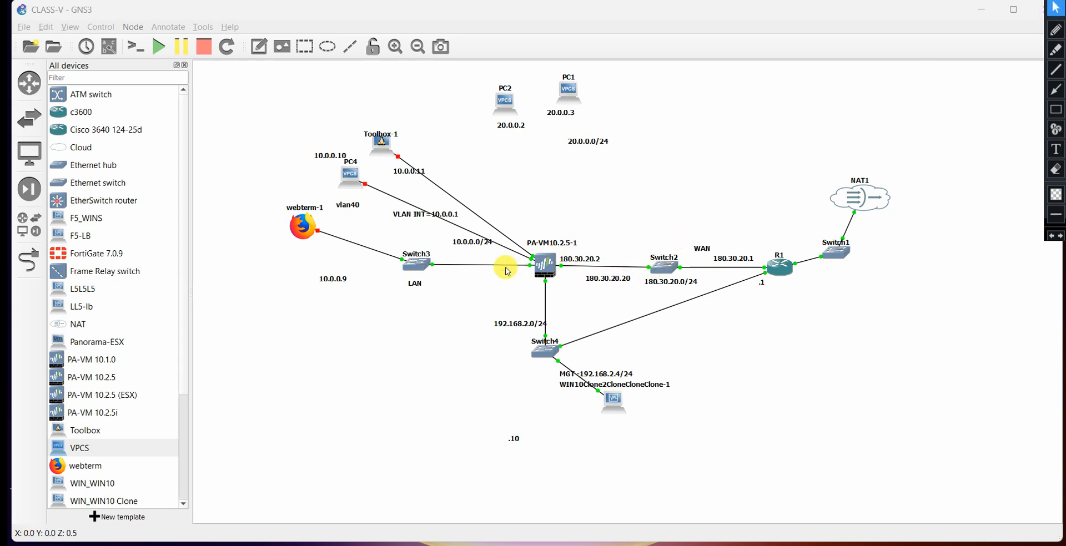
Reposition the LAN address labels beside Switch3 and move the four 180.30.20.x WAN labels to the canvas's upper right corner.
left_click_drag(348, 283, 443, 279)
left_click_drag(475, 243, 492, 290)
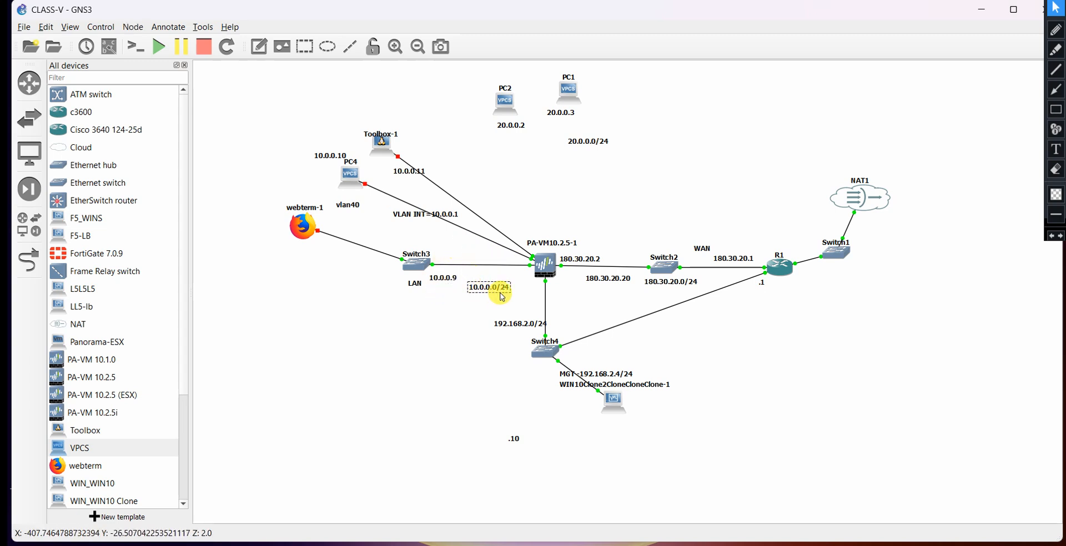
left_click_drag(611, 279, 835, 99)
left_click_drag(683, 280, 830, 118)
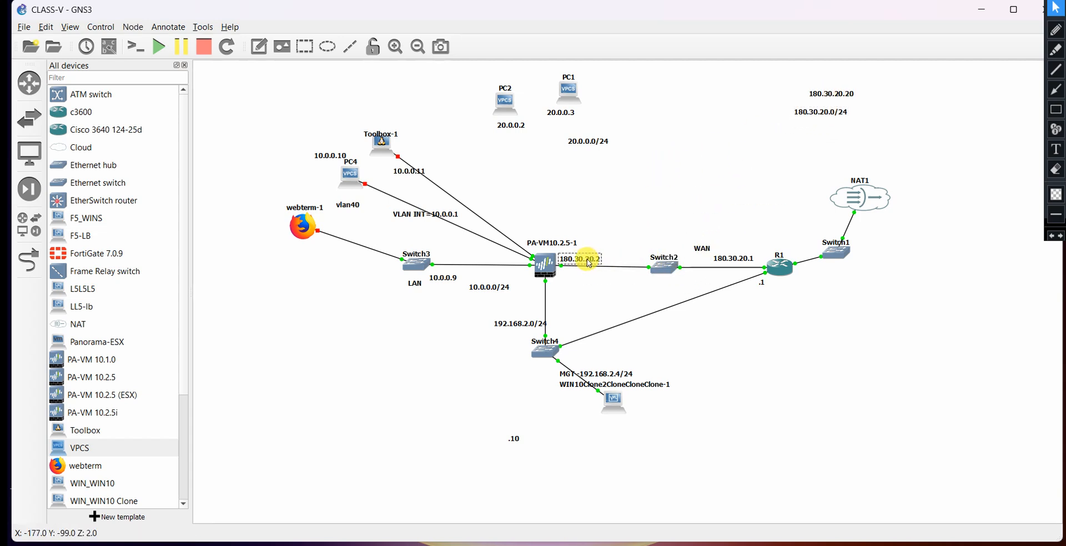
left_click_drag(588, 264, 805, 134)
left_click_drag(727, 258, 801, 150)
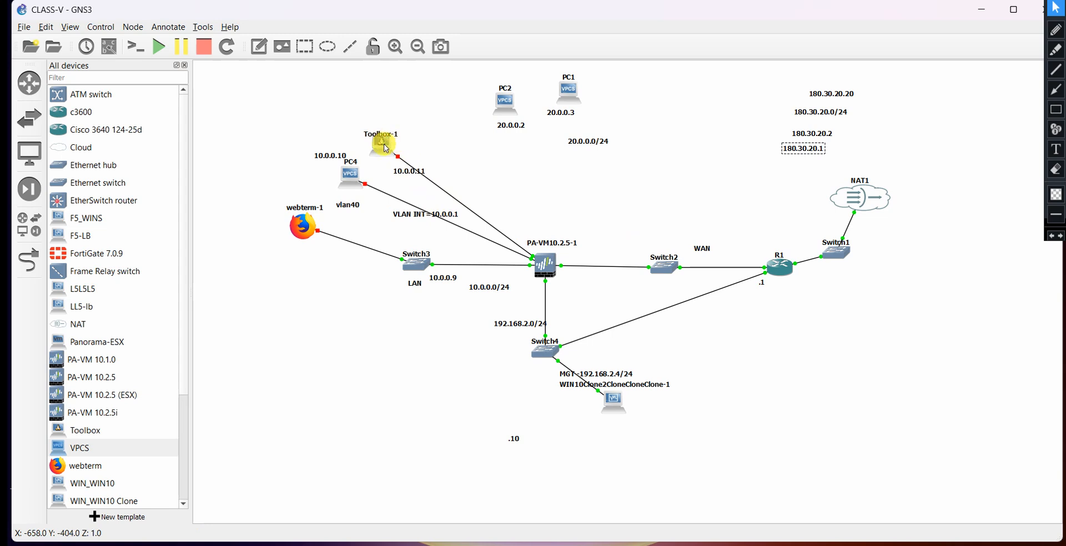
Move PC4 up next to Toolbox-1 and bring webterm-1 level with Switch3.
left_click_drag(337, 179, 347, 151)
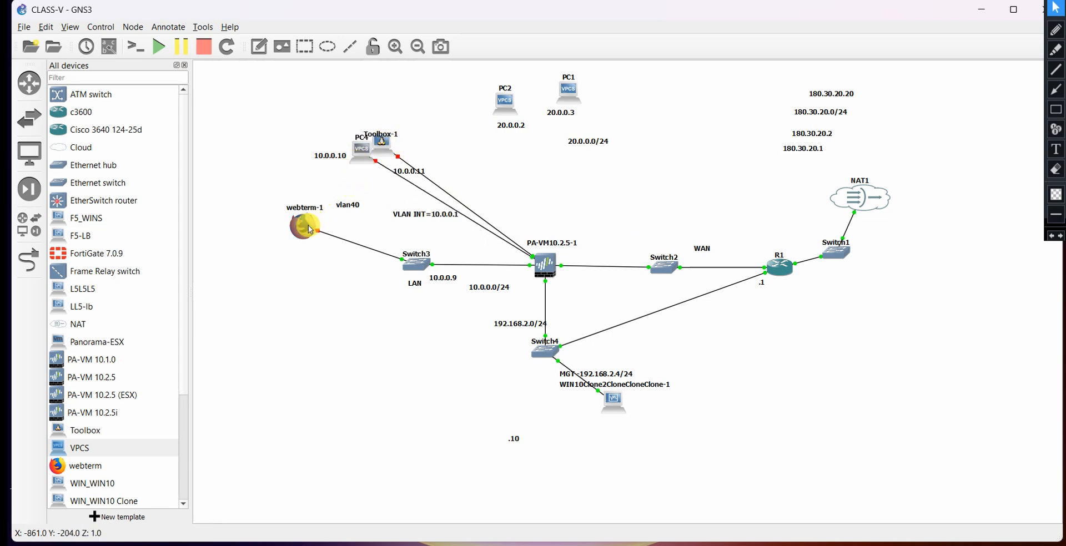
left_click_drag(311, 230, 336, 267)
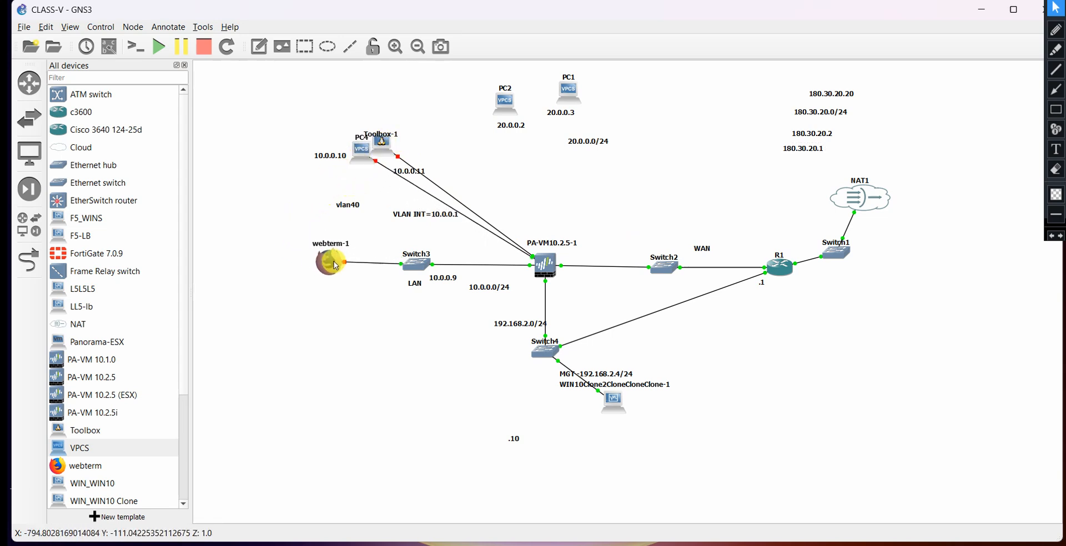
Delete the two links connecting PC4 and Toolbox-1 to the PA-VM10.2.5-1 firewall.
right_click(438, 203)
left_click(451, 269)
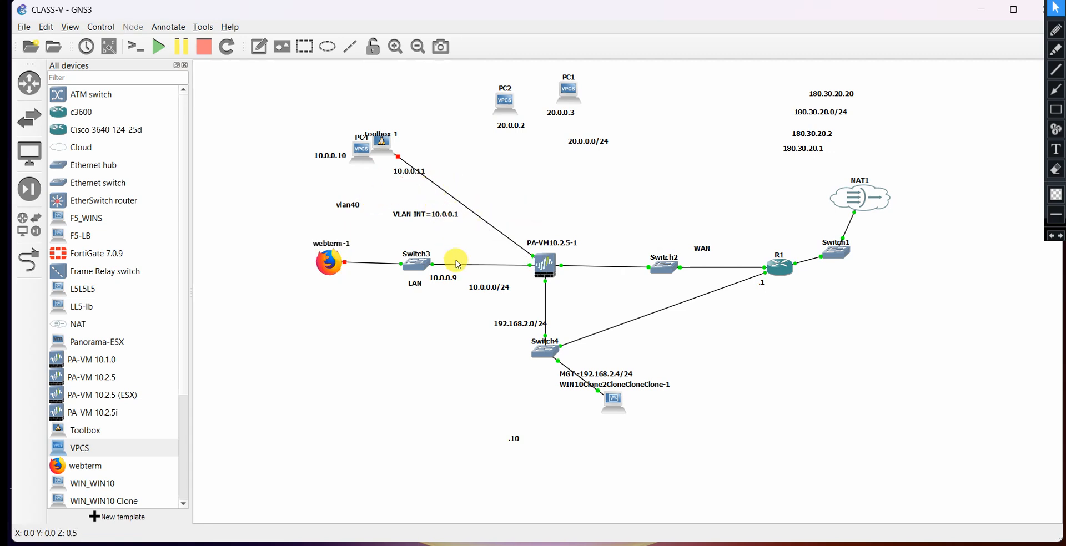
right_click(477, 219)
left_click(488, 284)
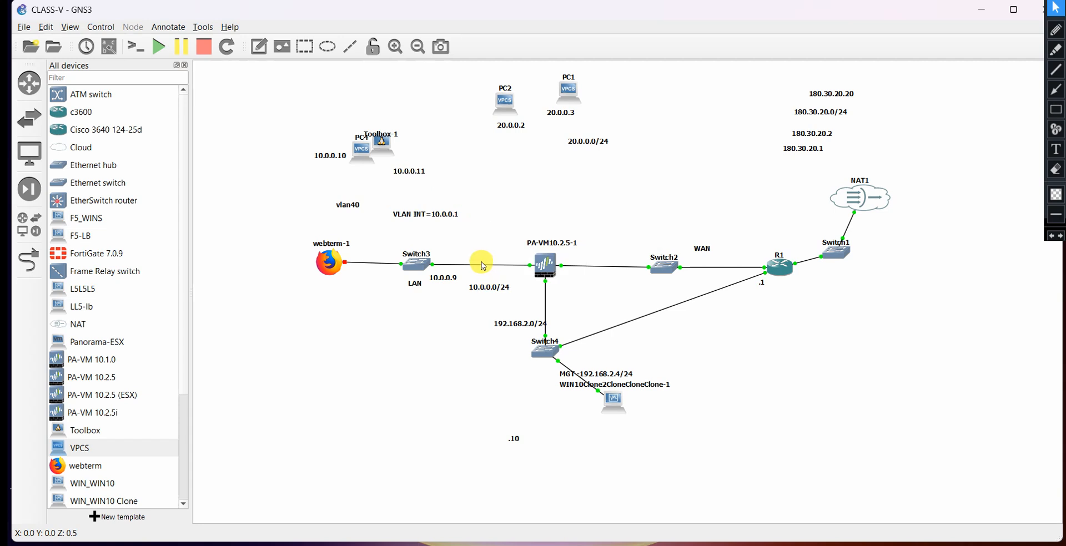
Gather Toolbox-1, PC4 and their labels plus the PC1 and PC2 address labels into a row along the top of the canvas.
left_click_drag(431, 219, 444, 119)
left_click_drag(381, 139, 405, 79)
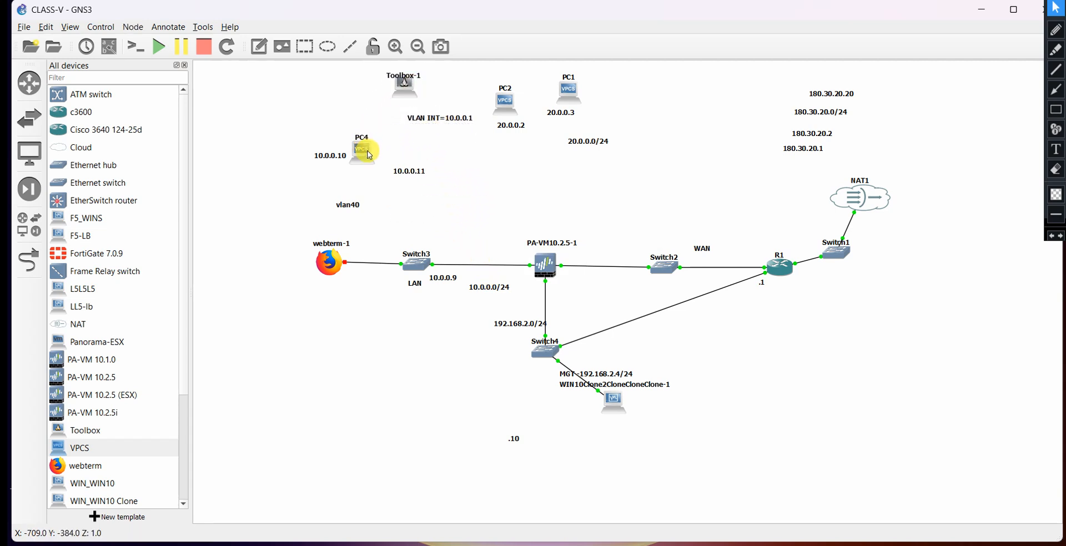
left_click_drag(366, 145, 387, 90)
left_click_drag(333, 154, 348, 88)
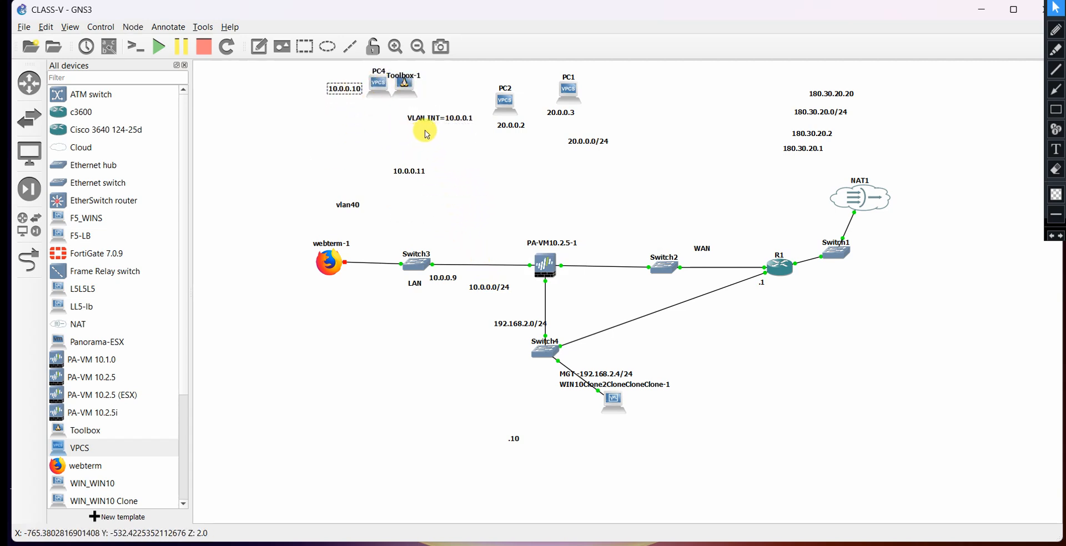
left_click_drag(432, 123, 442, 87)
left_click_drag(416, 172, 438, 103)
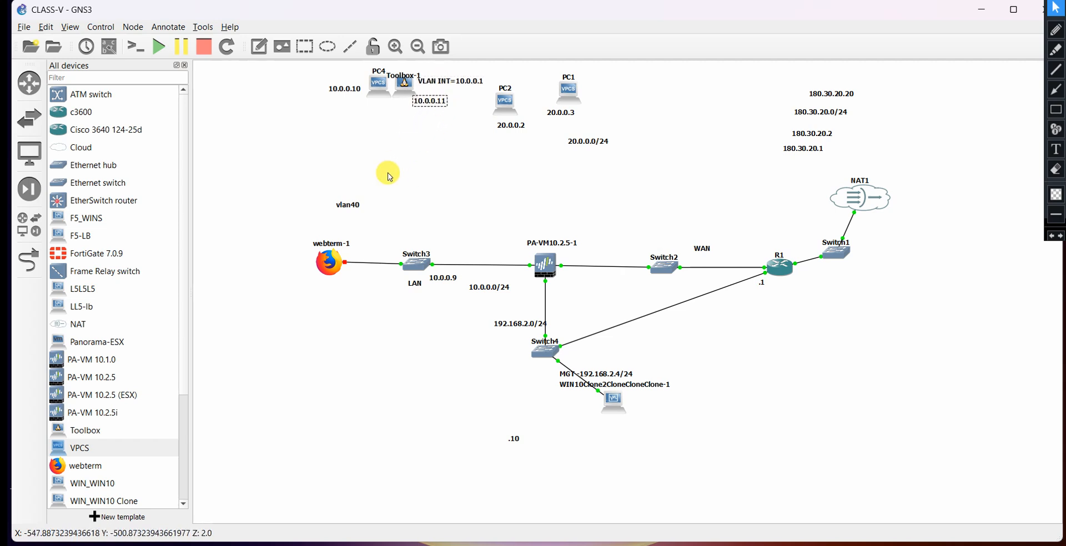
left_click_drag(364, 208, 383, 105)
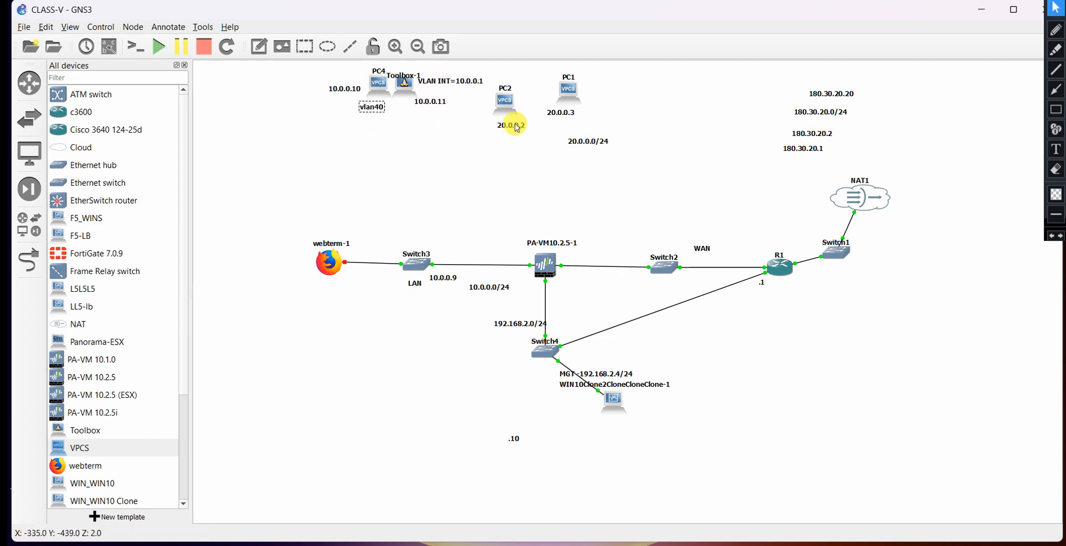
left_click_drag(511, 124, 593, 95)
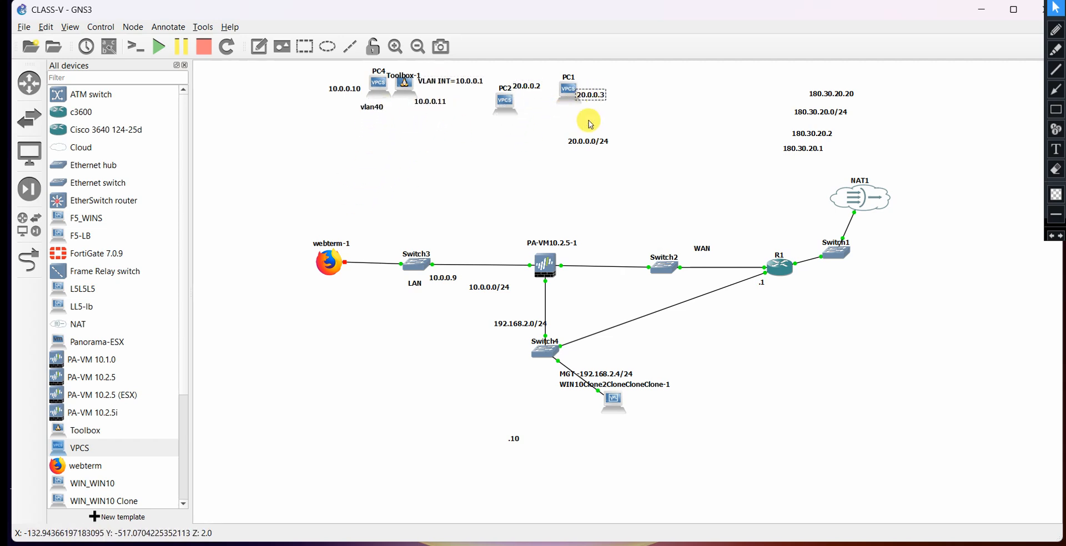
left_click(600, 140)
left_click_drag(600, 139, 585, 79)
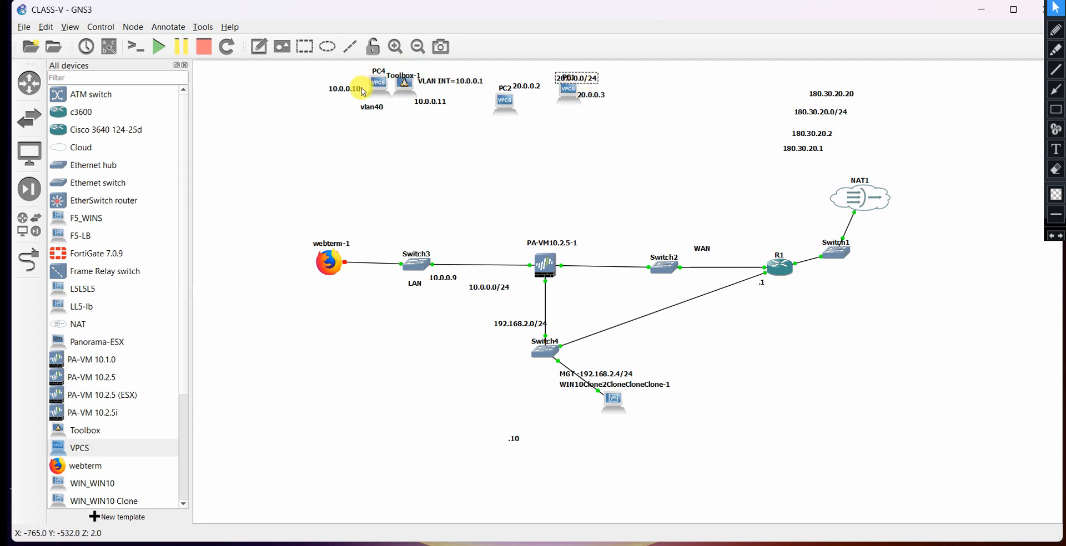
left_click_drag(370, 93, 380, 87)
left_click(344, 126)
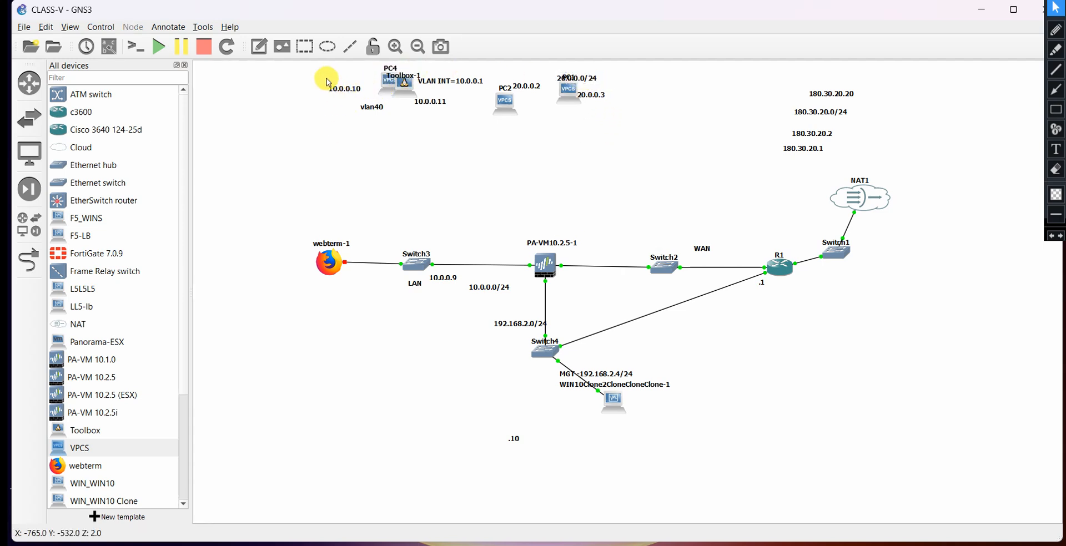
Stack the 180.30.20.x WAN labels tightly together in the upper right corner.
left_click_drag(794, 148, 822, 83)
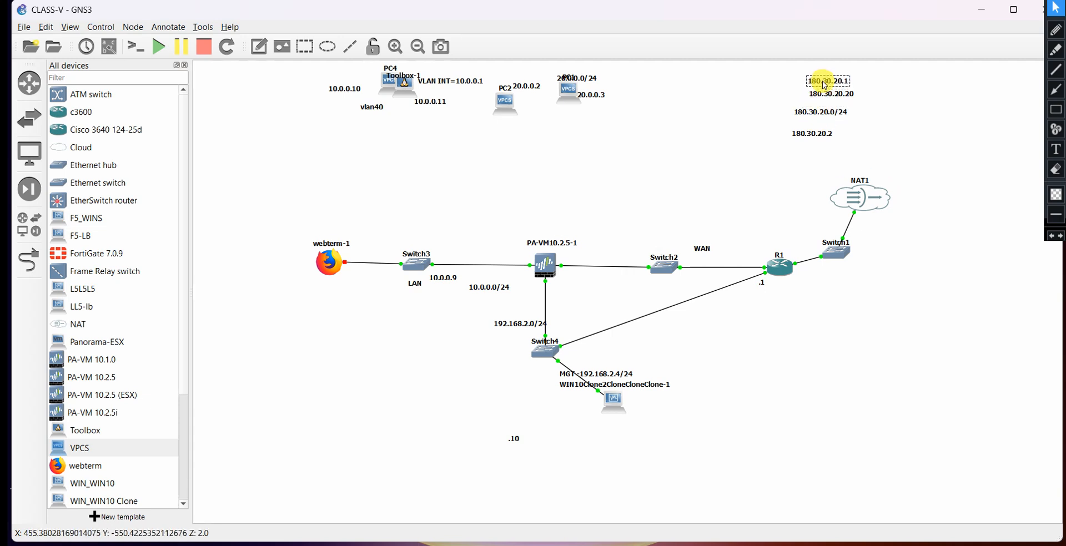
left_click(815, 134)
left_click(822, 115, "ctrl")
left_click(775, 176)
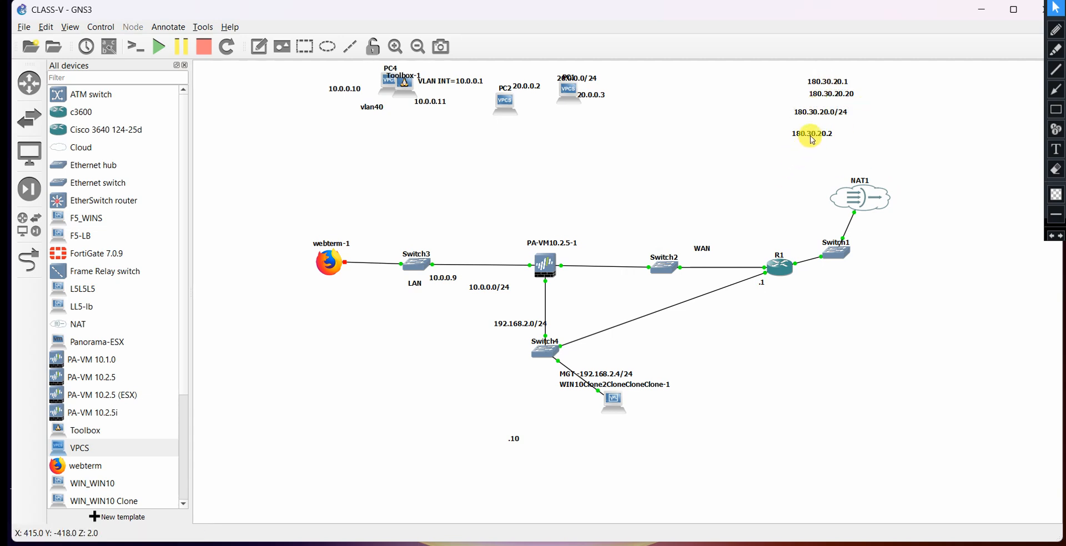
left_click_drag(811, 136, 837, 97)
left_click(857, 101)
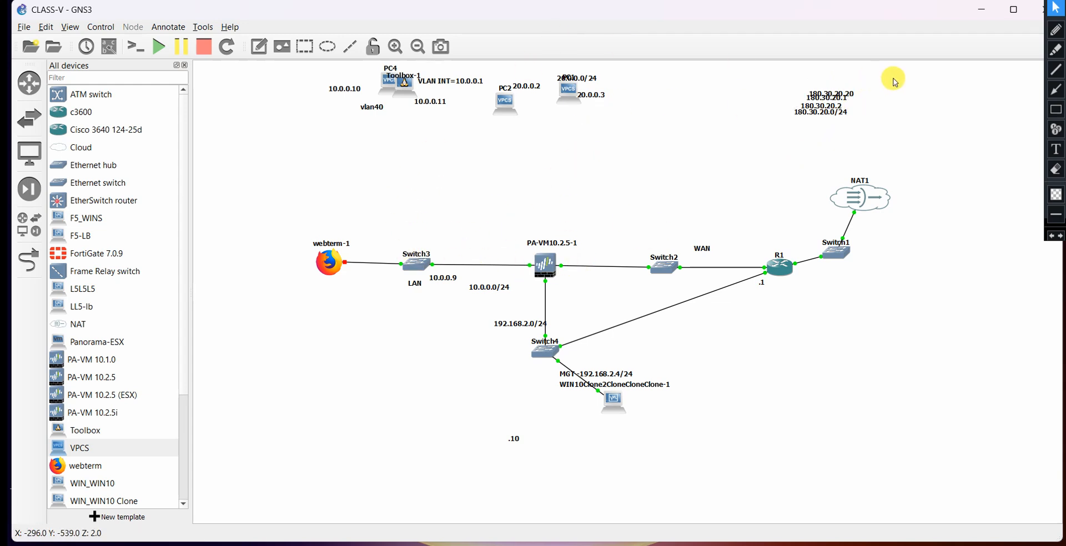
left_click(1052, 31)
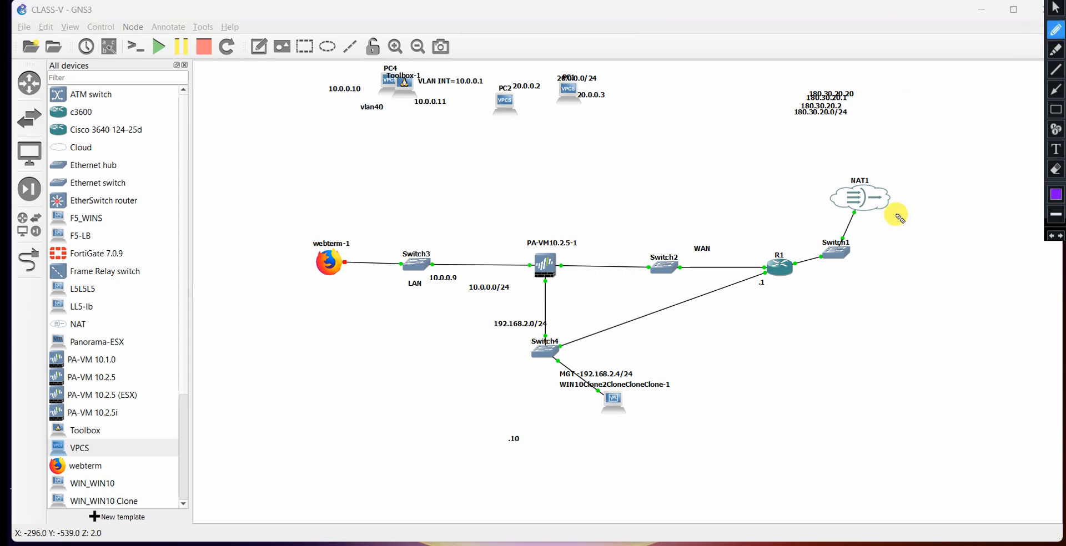
mouse_move(896, 178)
left_mouse_down()
mouse_move(709, 157)
mouse_move(307, 174)
mouse_move(585, 501)
mouse_move(885, 231)
mouse_move(867, 203)
left_mouse_up()
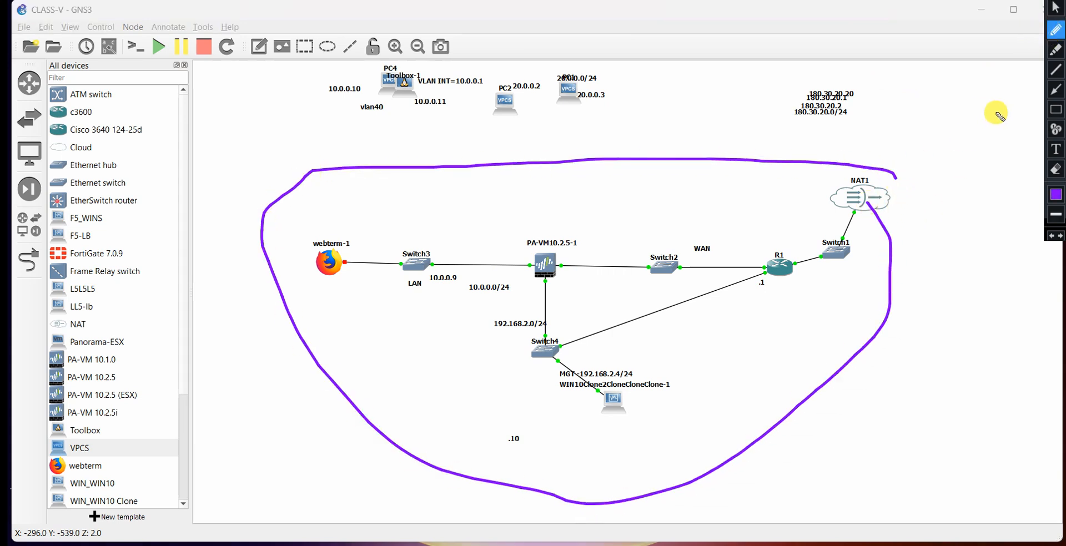
left_click(1020, 0)
left_click(1020, 1)
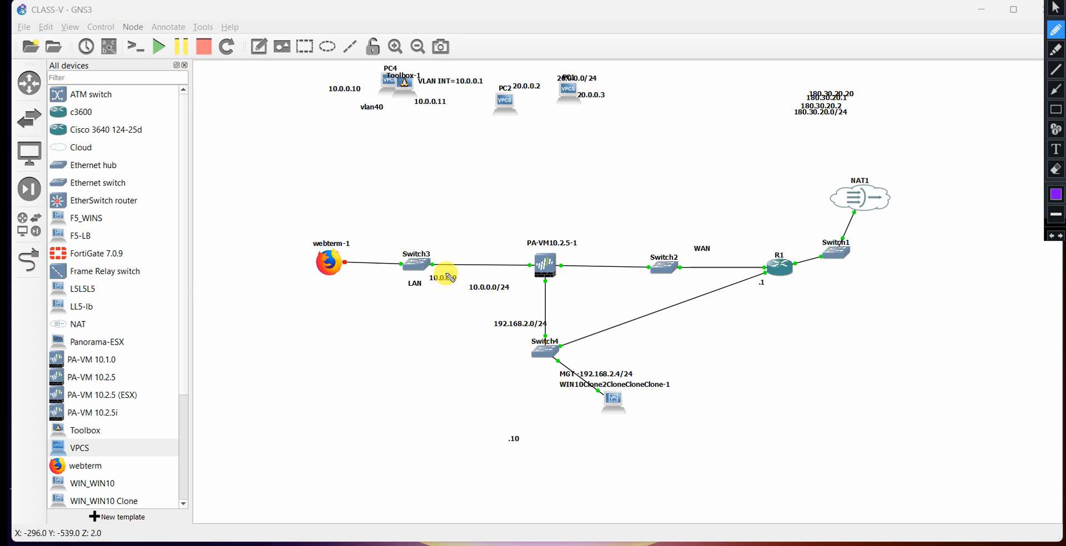
mouse_move(310, 314)
left_mouse_down()
mouse_move(405, 342)
mouse_move(440, 335)
mouse_move(447, 354)
mouse_move(623, 340)
left_mouse_up()
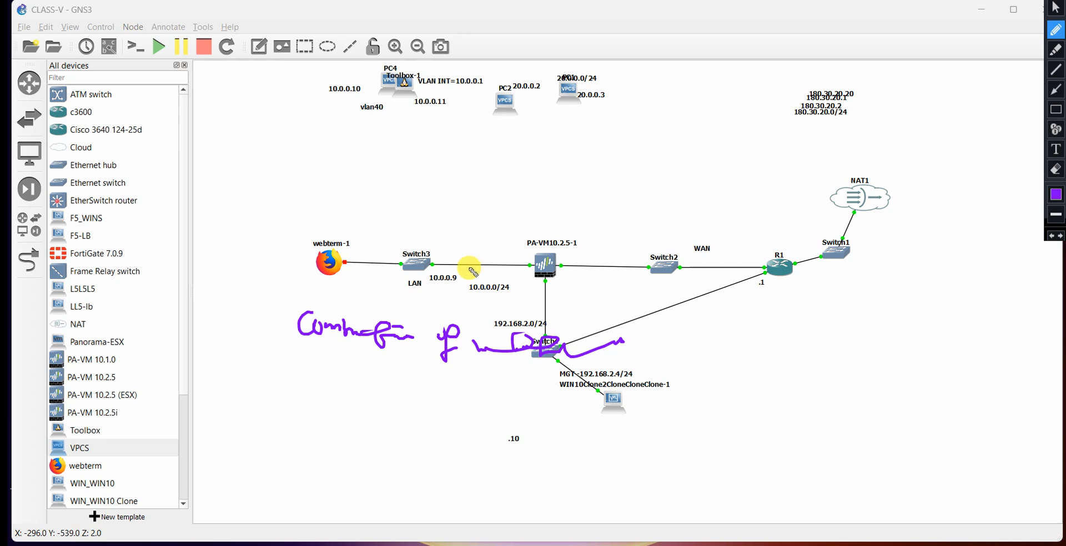
mouse_move(481, 257)
left_mouse_down()
mouse_move(493, 274)
mouse_move(499, 258)
left_mouse_up()
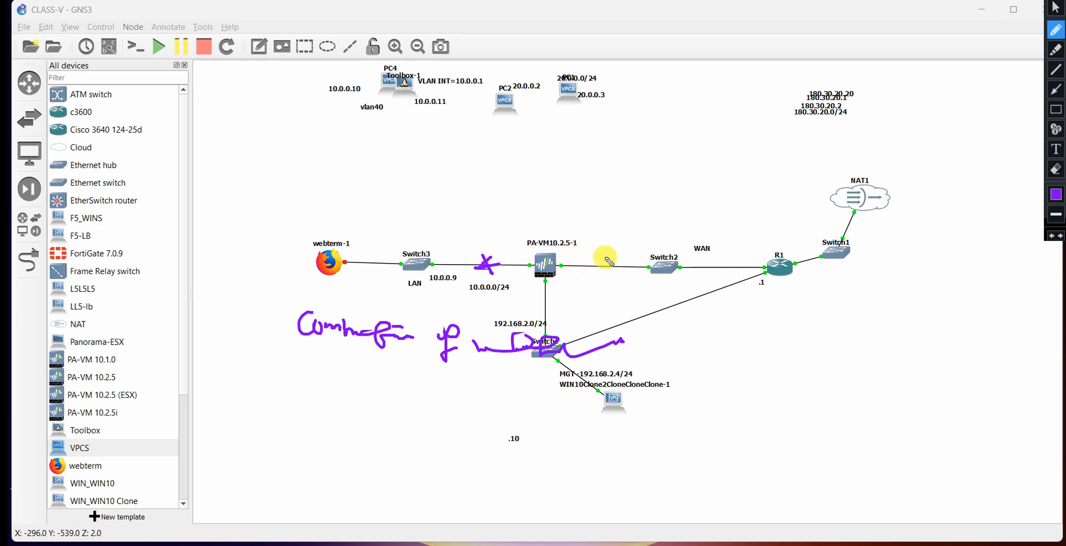
mouse_move(590, 257)
left_mouse_down()
mouse_move(600, 274)
mouse_move(605, 258)
left_mouse_up()
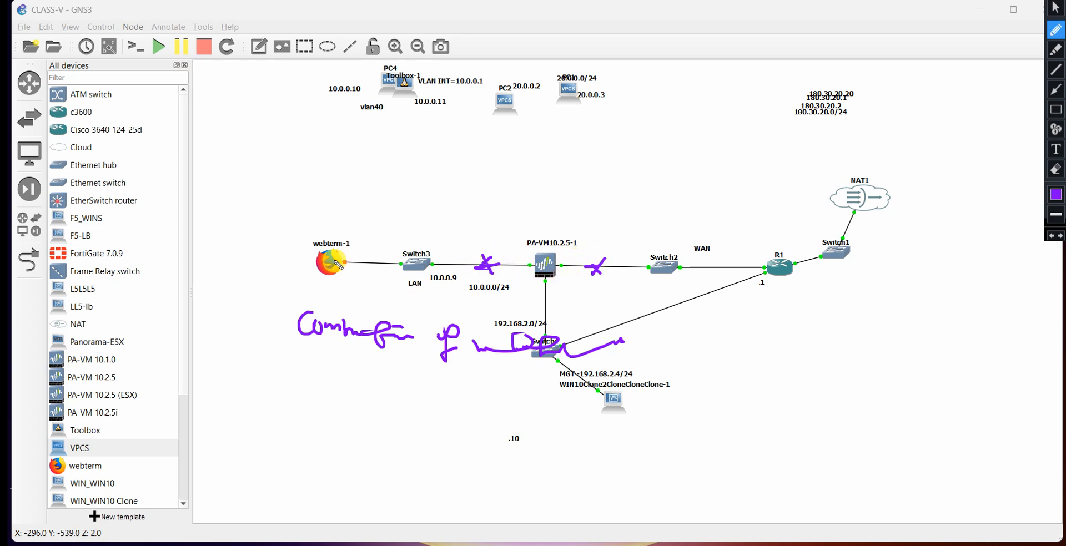
mouse_move(335, 233)
left_mouse_down()
mouse_move(316, 238)
mouse_move(309, 277)
mouse_move(366, 247)
mouse_move(328, 240)
left_mouse_up()
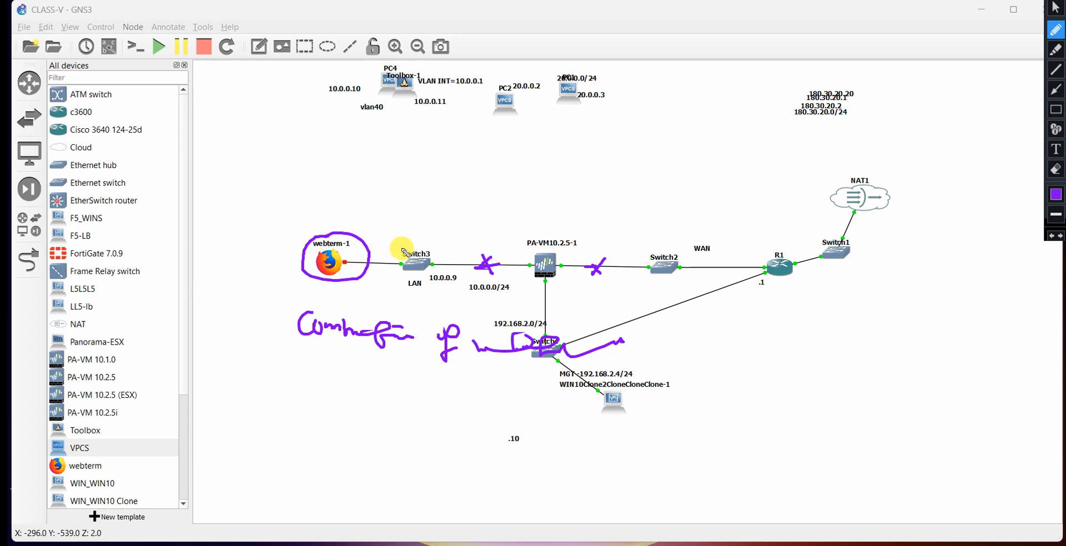
mouse_move(894, 208)
left_mouse_down()
mouse_move(882, 176)
mouse_move(821, 199)
mouse_move(883, 178)
mouse_move(849, 174)
left_mouse_up()
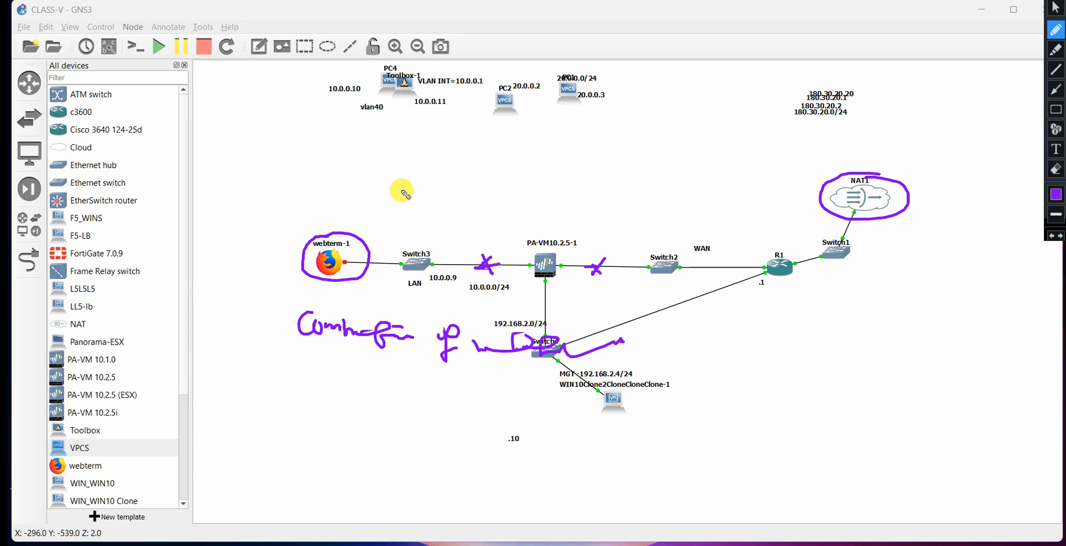
left_click_drag(605, 259, 596, 279)
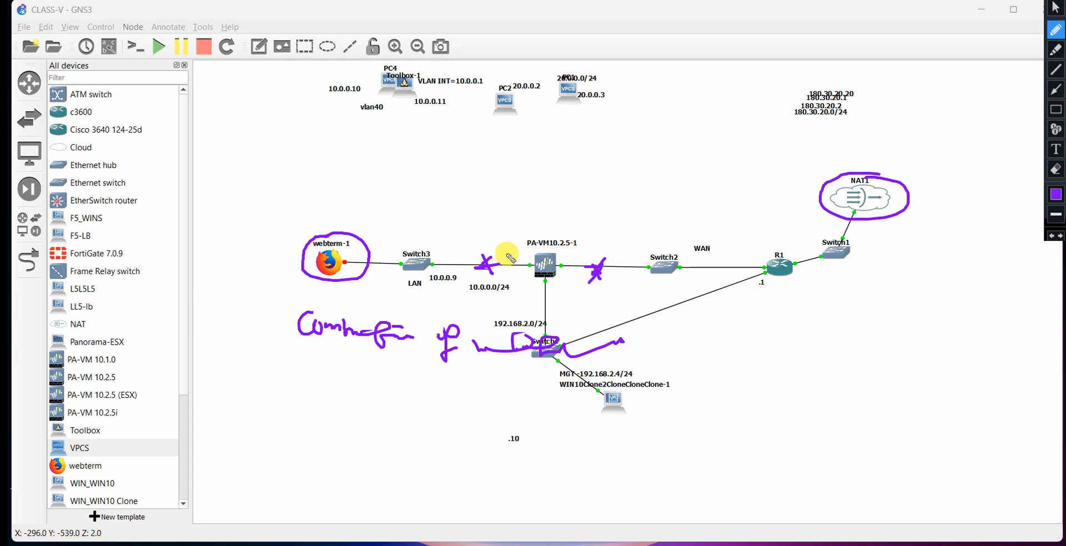
left_click_drag(482, 257, 486, 273)
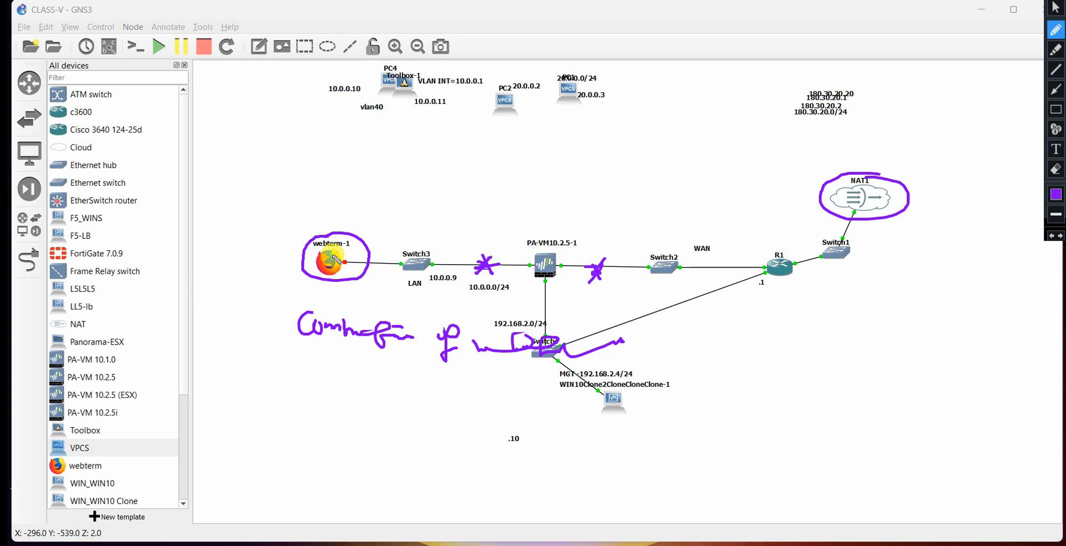
left_click(1056, 9)
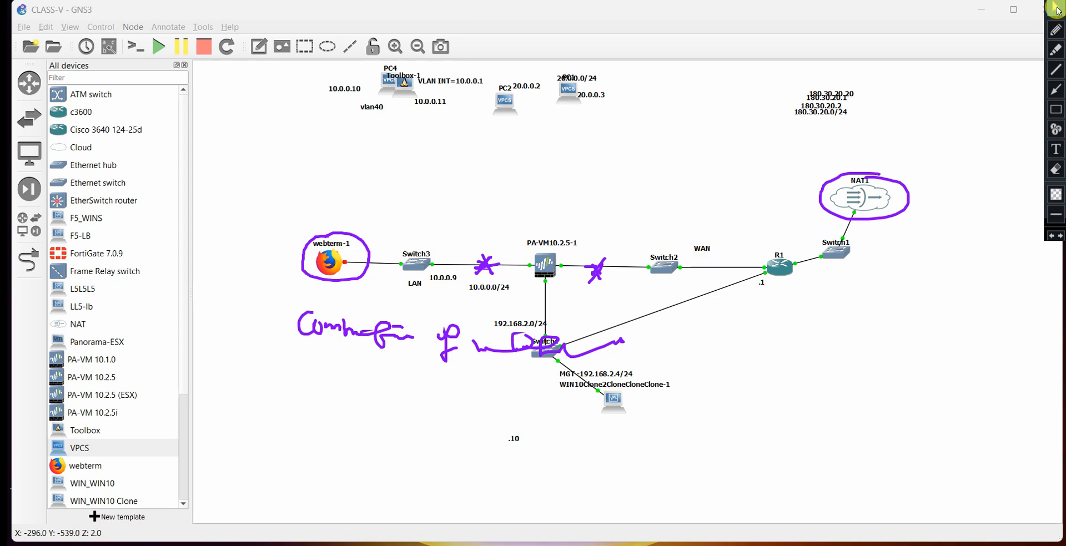
left_click(1056, 28)
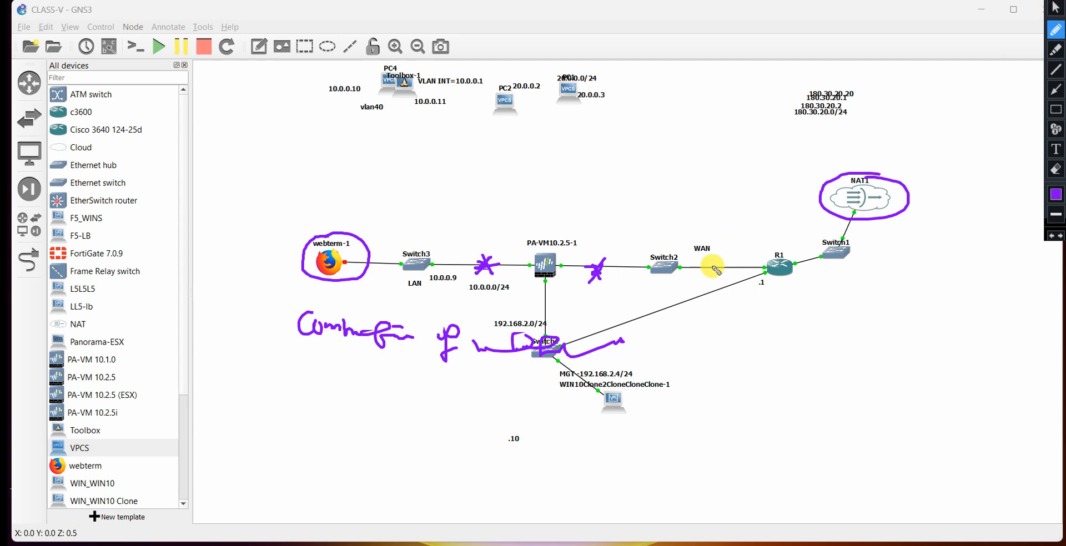
left_click_drag(603, 233, 608, 244)
left_click_drag(497, 233, 497, 252)
mouse_move(502, 247)
left_mouse_down()
mouse_move(509, 254)
mouse_move(469, 242)
mouse_move(575, 233)
mouse_move(588, 247)
left_mouse_up()
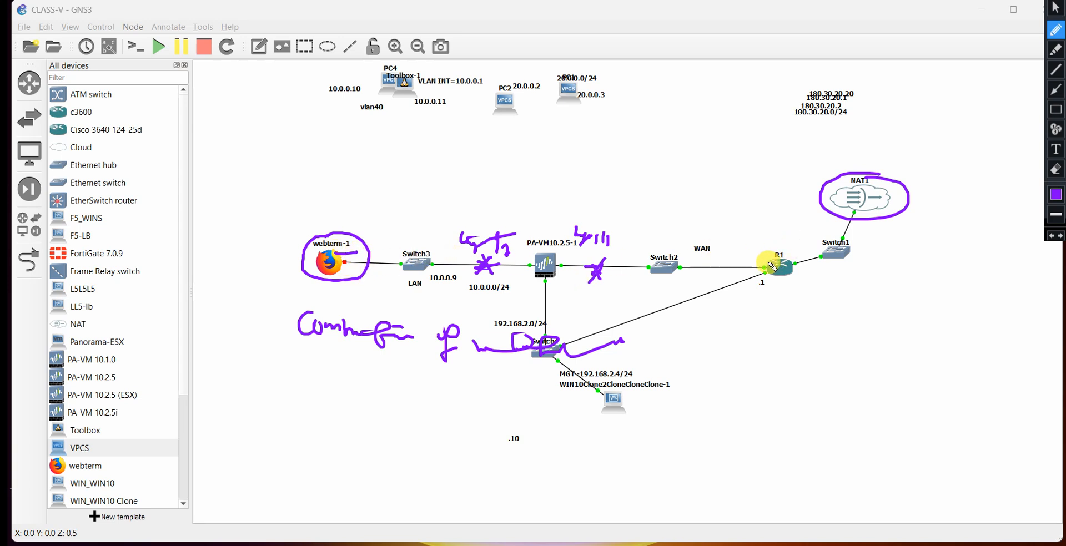
mouse_move(770, 262)
left_mouse_down()
mouse_move(758, 259)
mouse_move(769, 256)
left_mouse_up()
left_click(1055, 7)
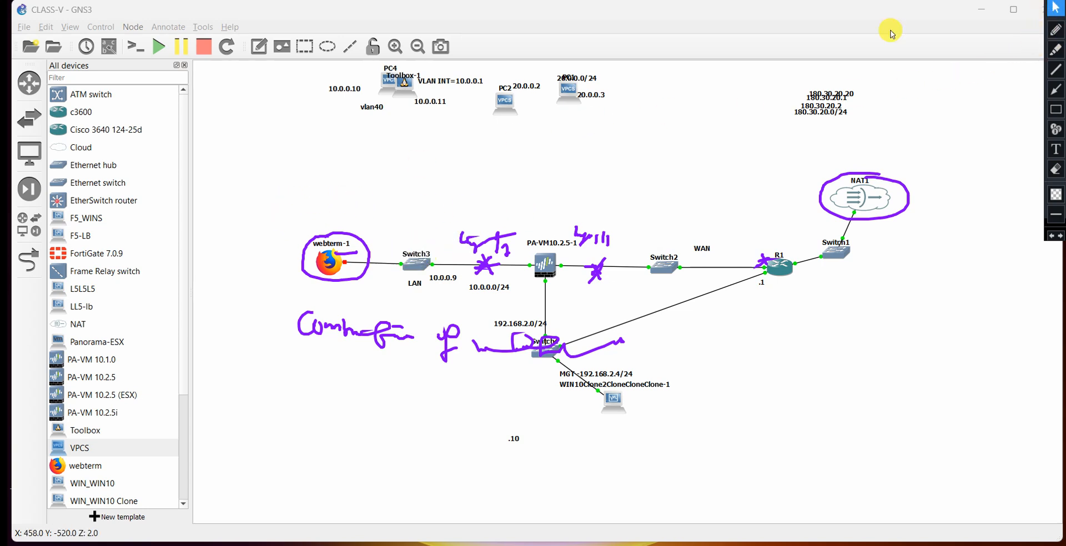
left_click(1056, 2)
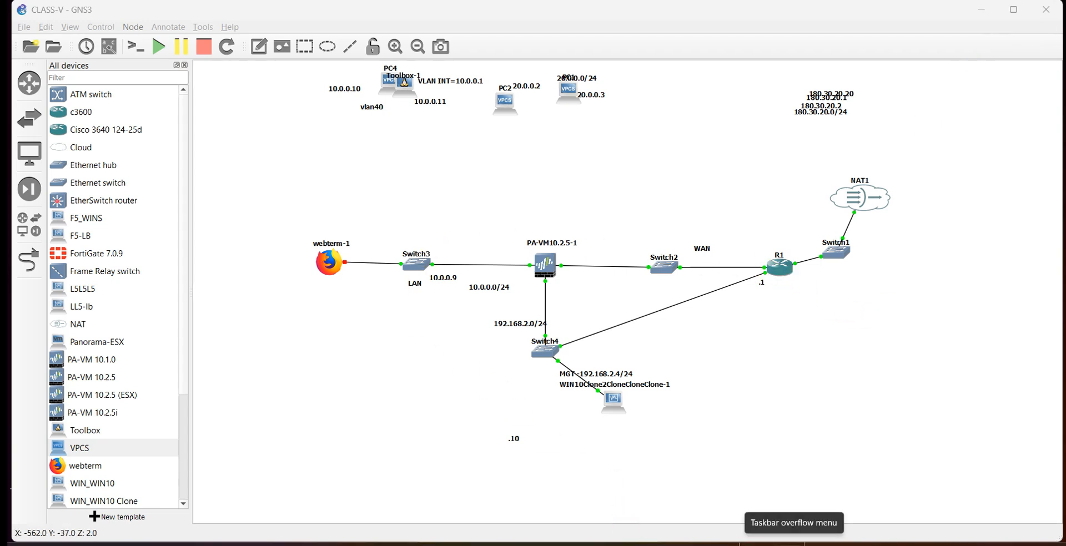
Switch to the firewall web interface in the VM and add a Layer2 zone named LAYER2 ZONE.
left_click(794, 542)
left_click(813, 521)
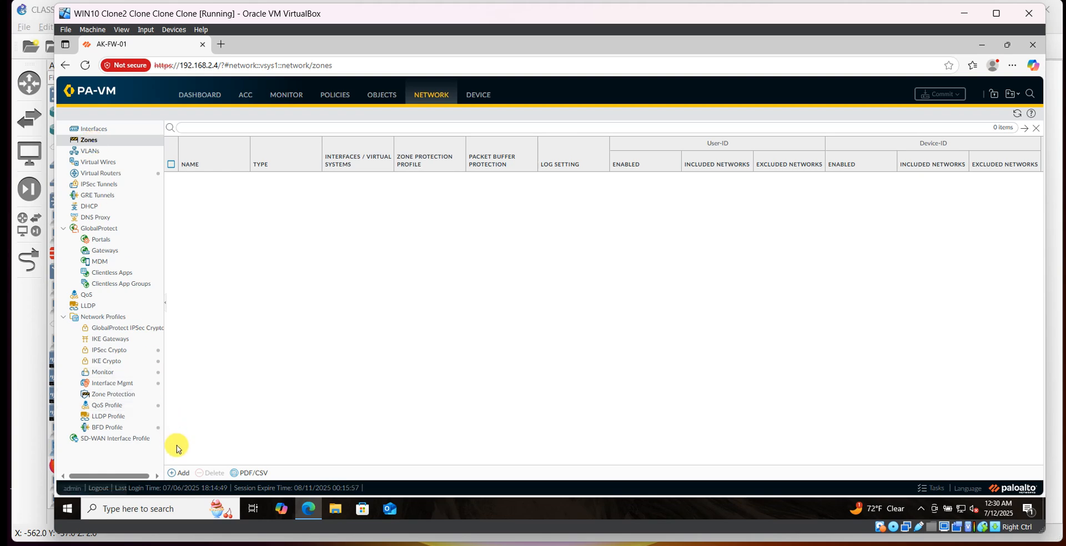
left_click(181, 474)
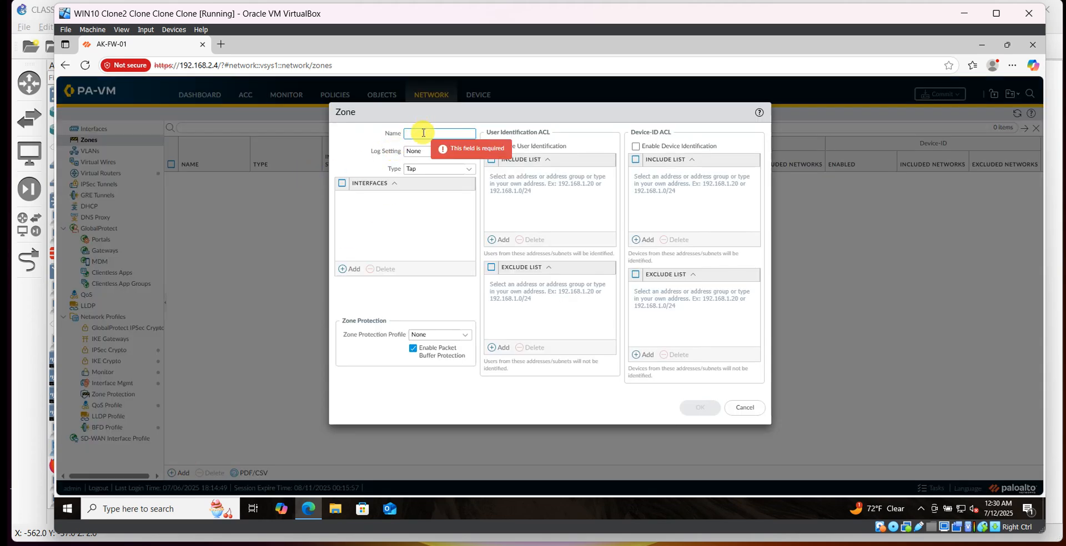
type("alyer")
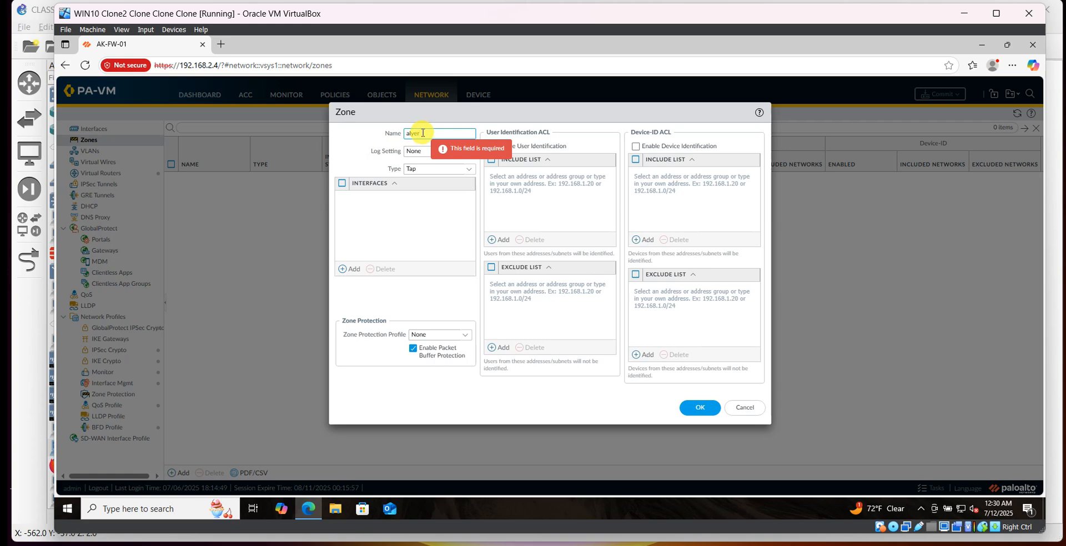
key("BackSpace")
key("Caps_Lock")
type("LAYER2")
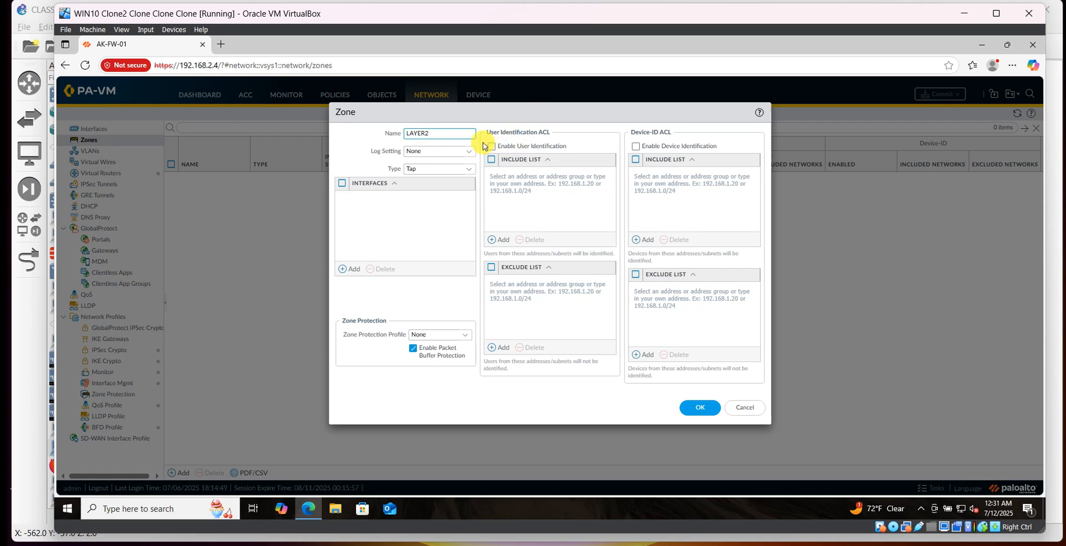
type(" ZONE")
left_click(468, 174)
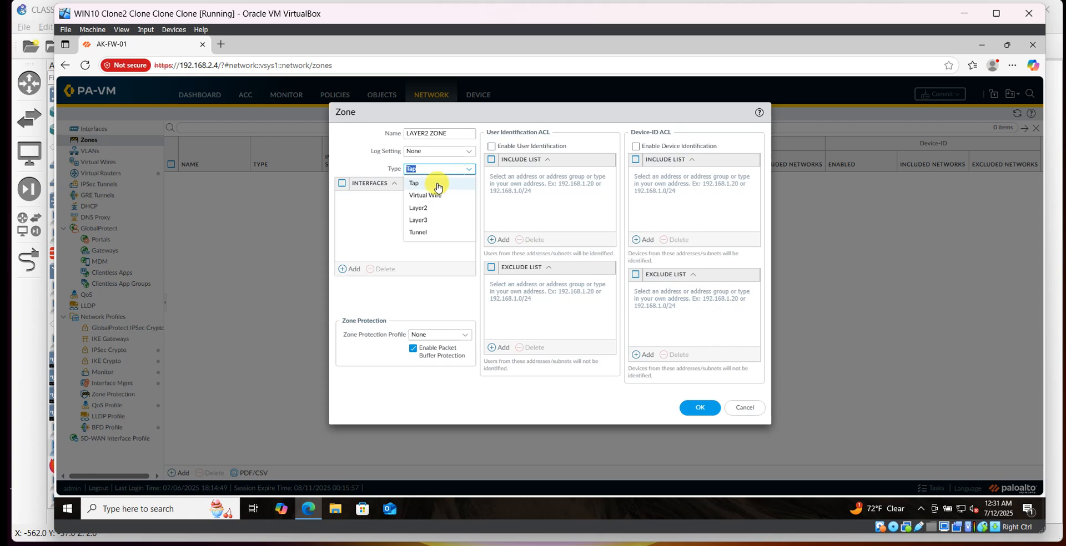
left_click(428, 210)
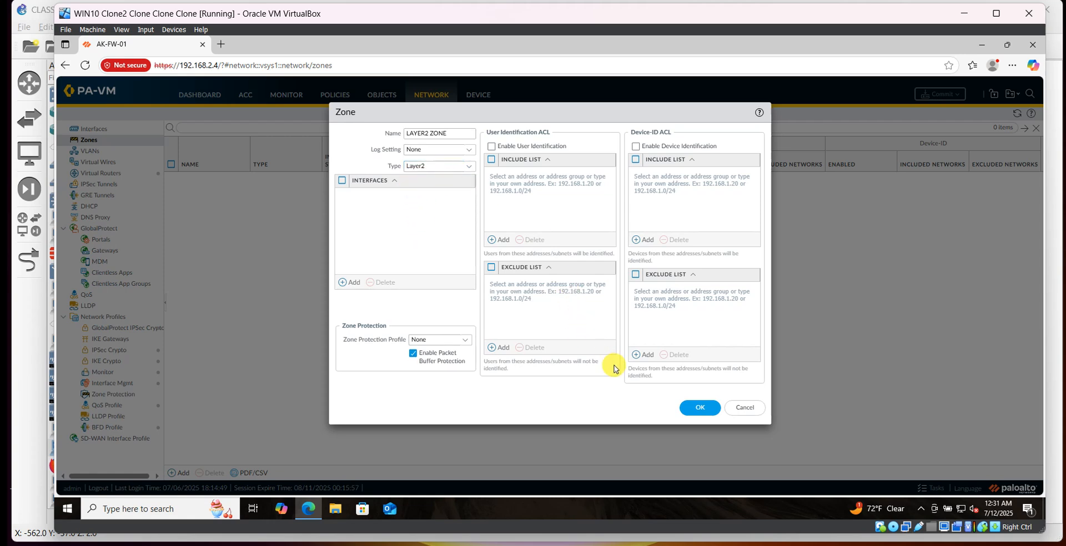
left_click(699, 407)
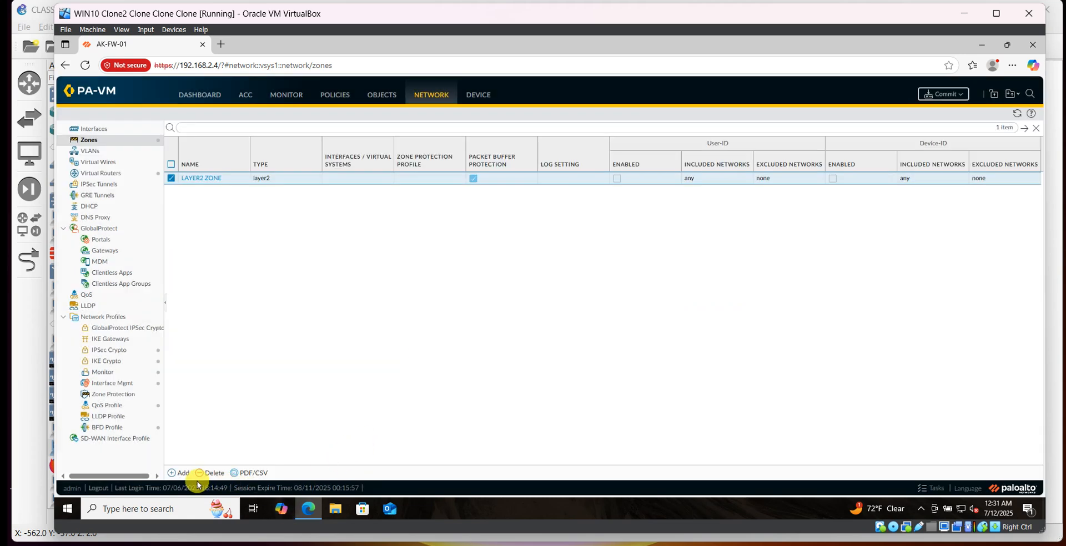
Add a second Layer2 zone named TRUST-ZONE.
left_click(184, 474)
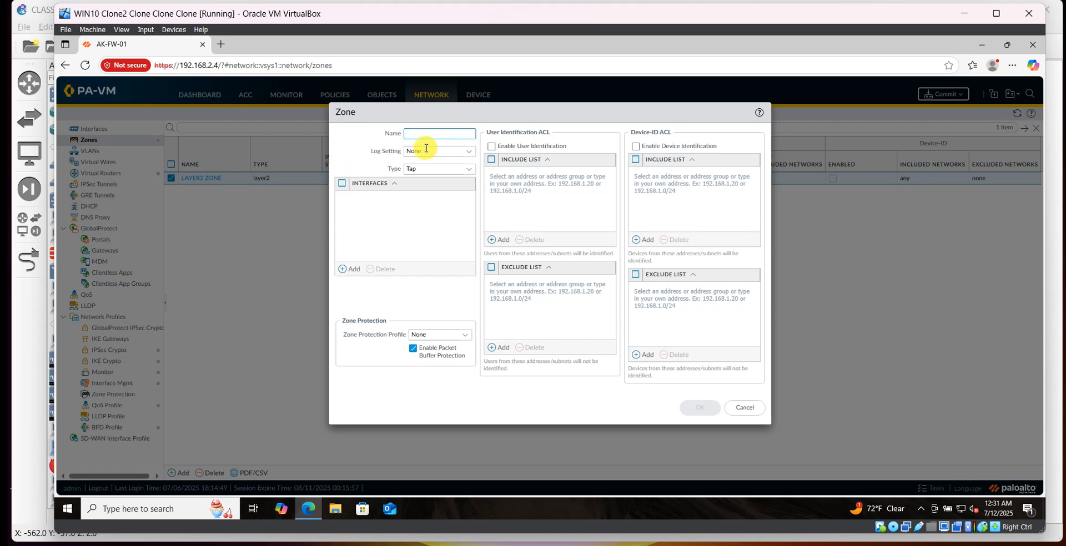
type("TRUST-")
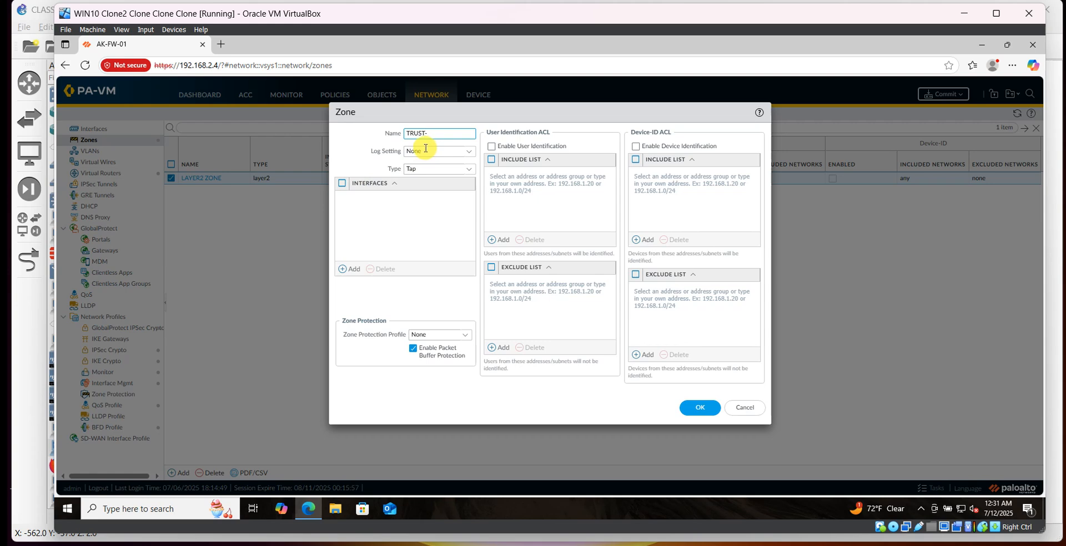
type("ZONE")
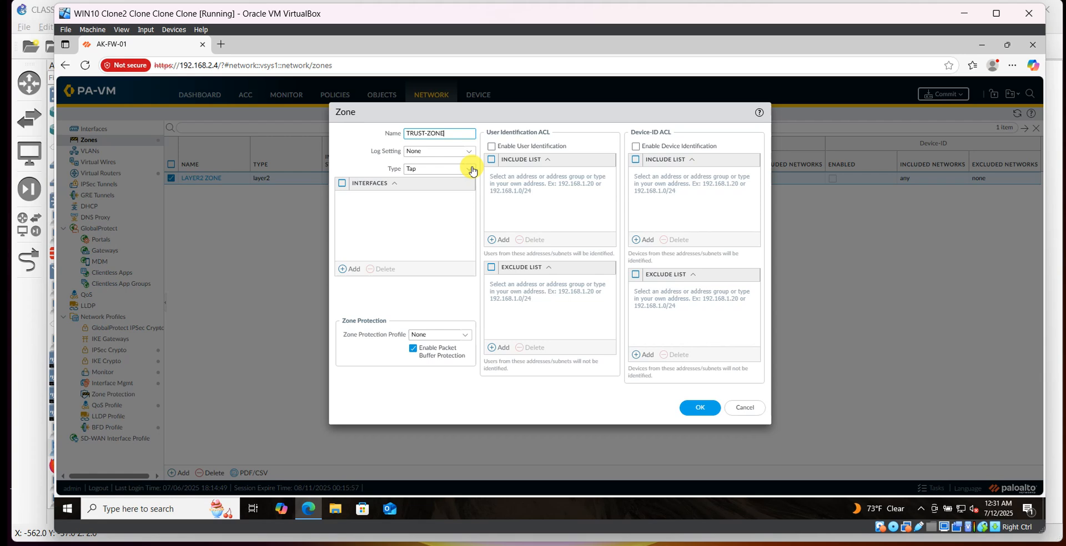
left_click(469, 168)
left_click(421, 209)
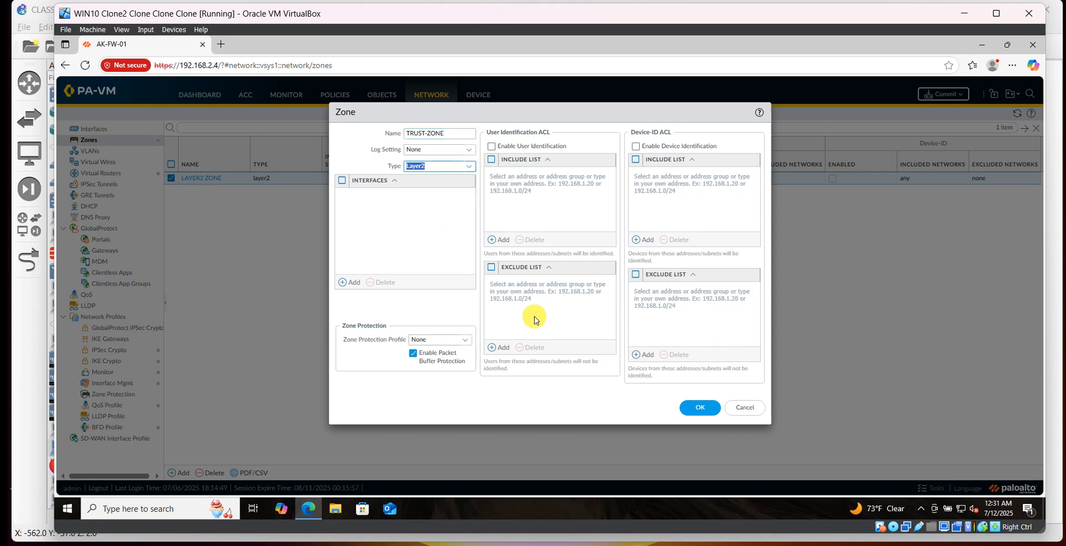
left_click(711, 410)
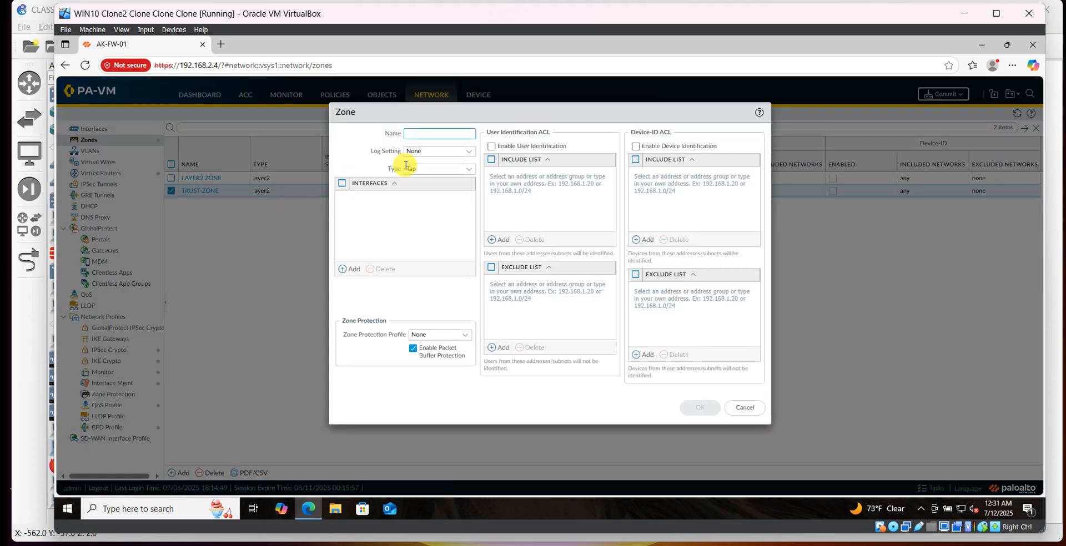
Add a third Layer2 zone named UNTRUST.
type("NTRUST")
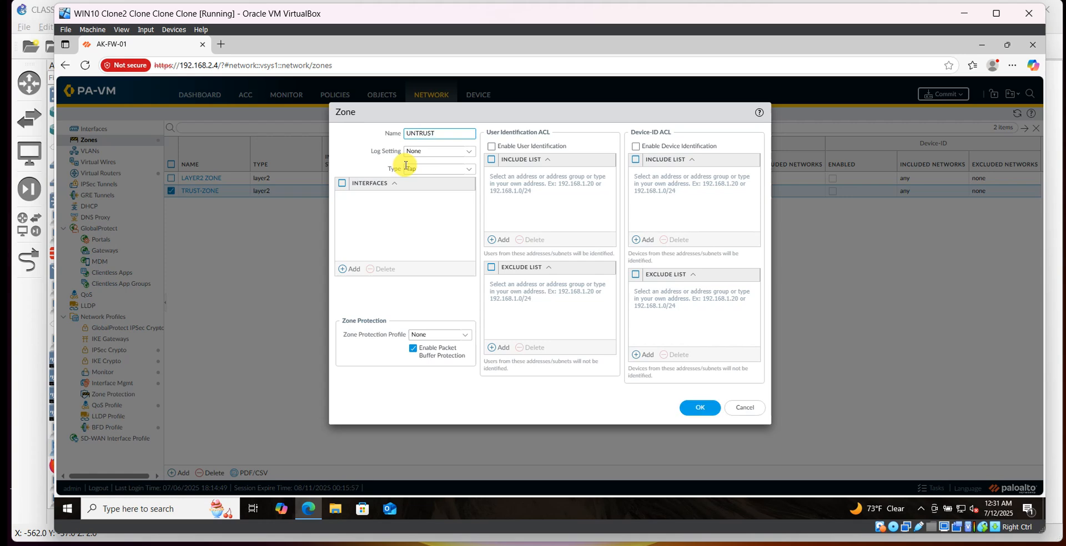
left_click(469, 170)
left_click(425, 208)
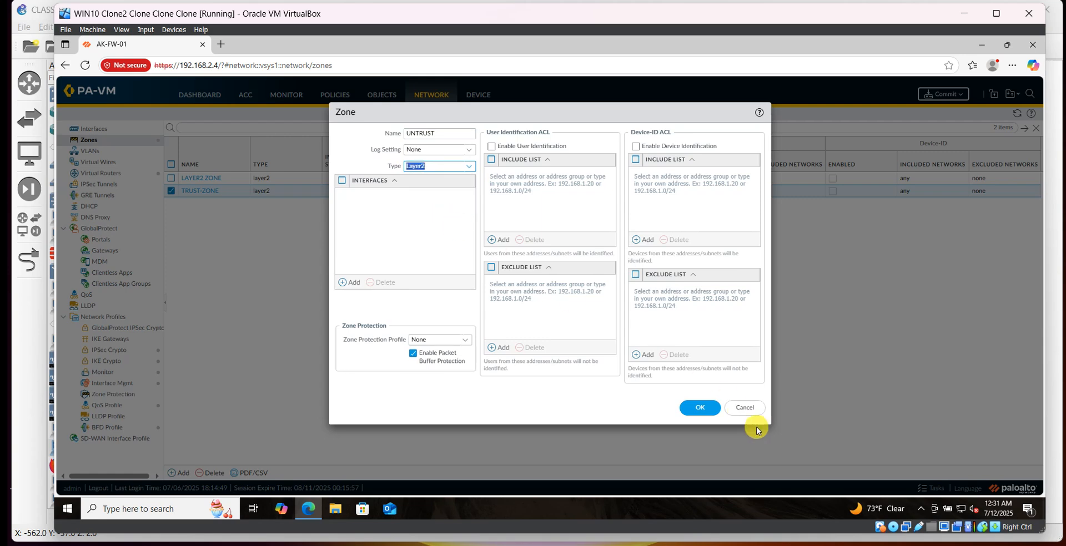
key("Return")
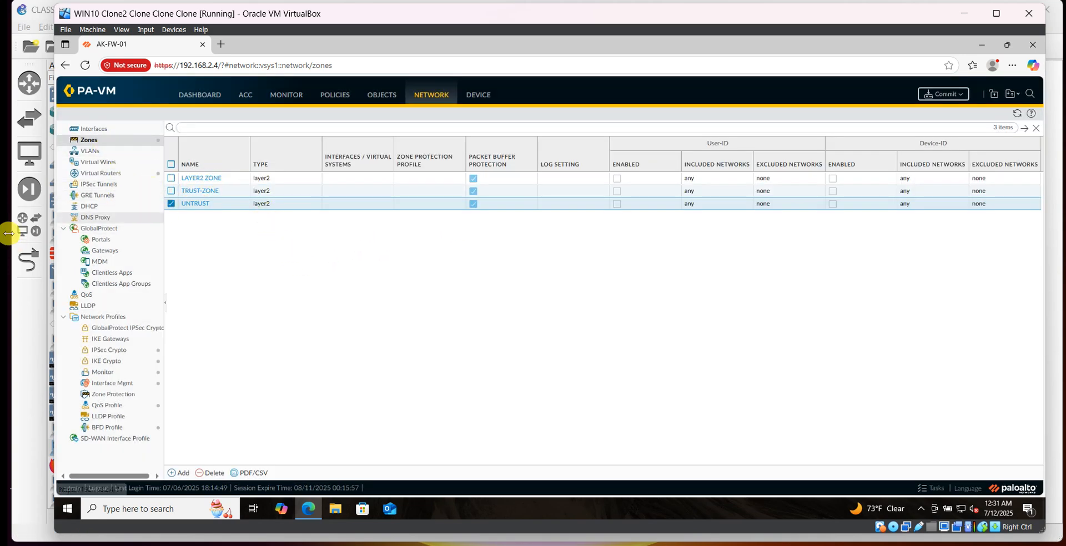
Create a new VLAN named VLAN2.
left_click(90, 155)
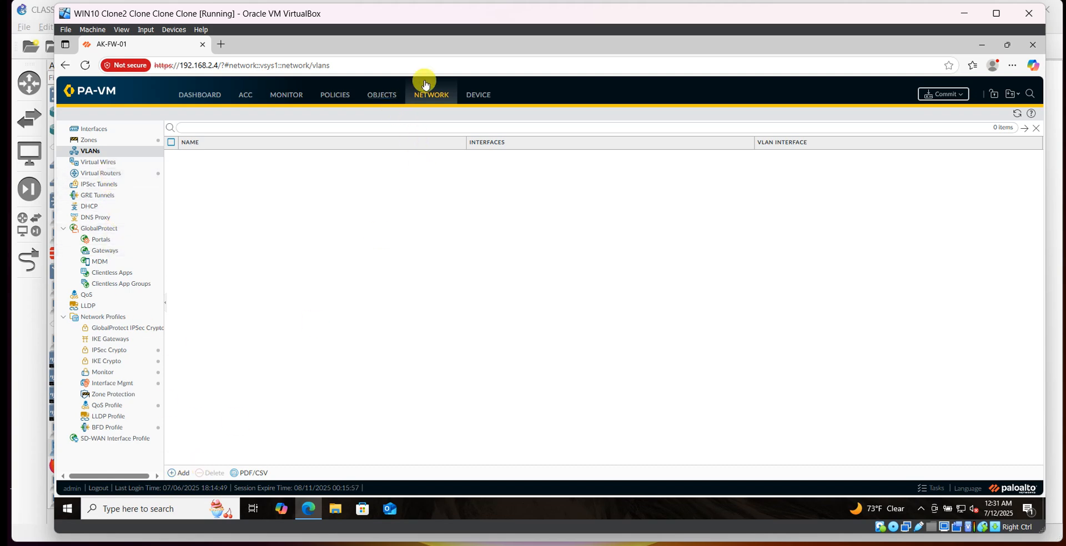
left_click(181, 474)
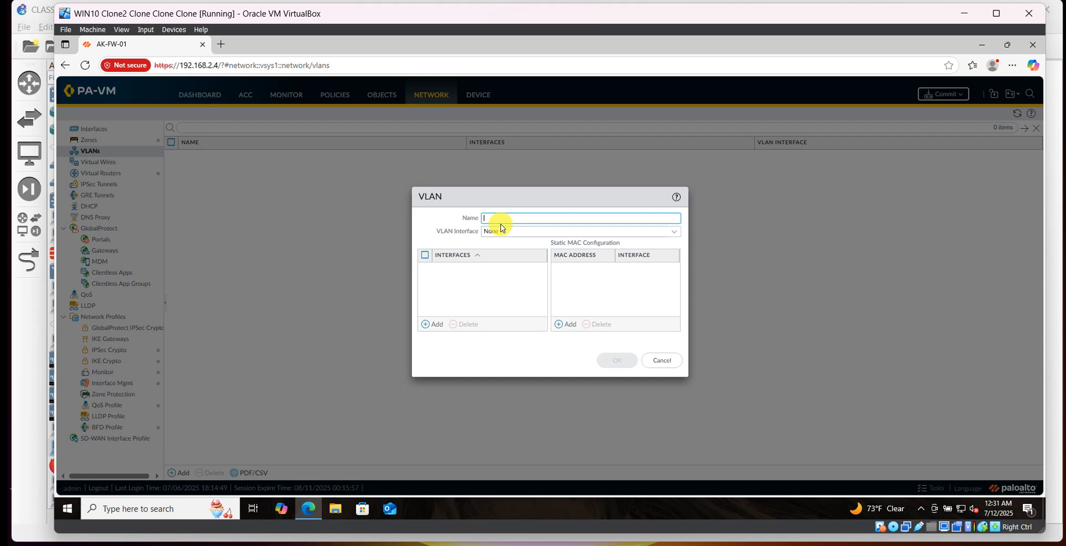
type("VLAN2")
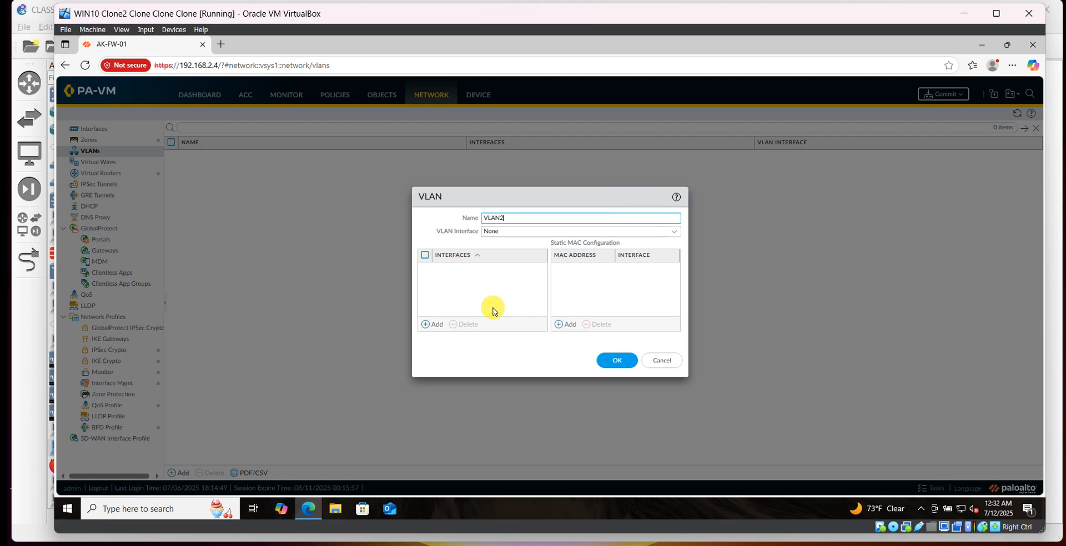
left_click(610, 360)
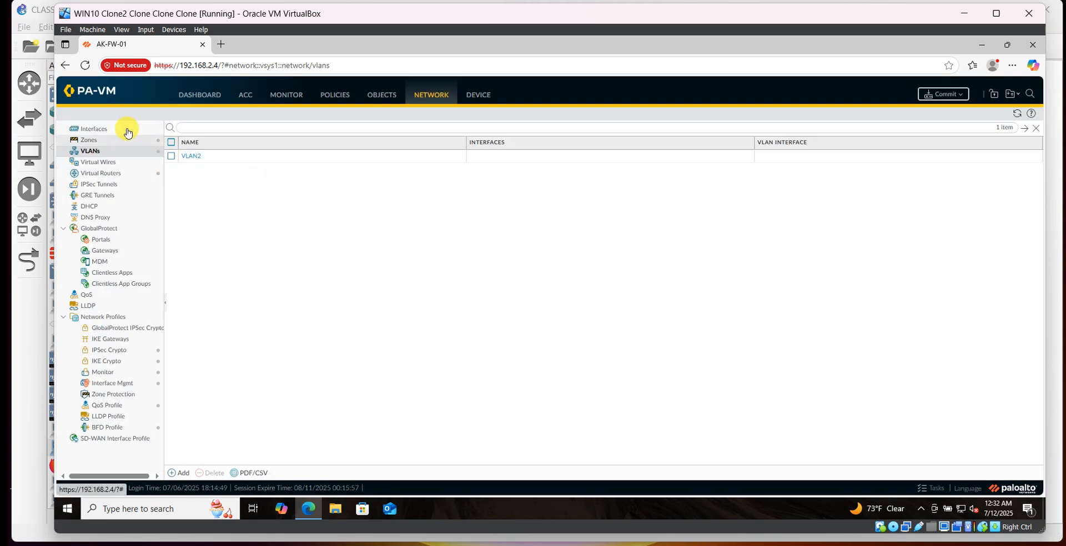
Open interface ethernet1/1, set its comment to UNTRUST and its interface type to Layer2.
left_click(106, 135)
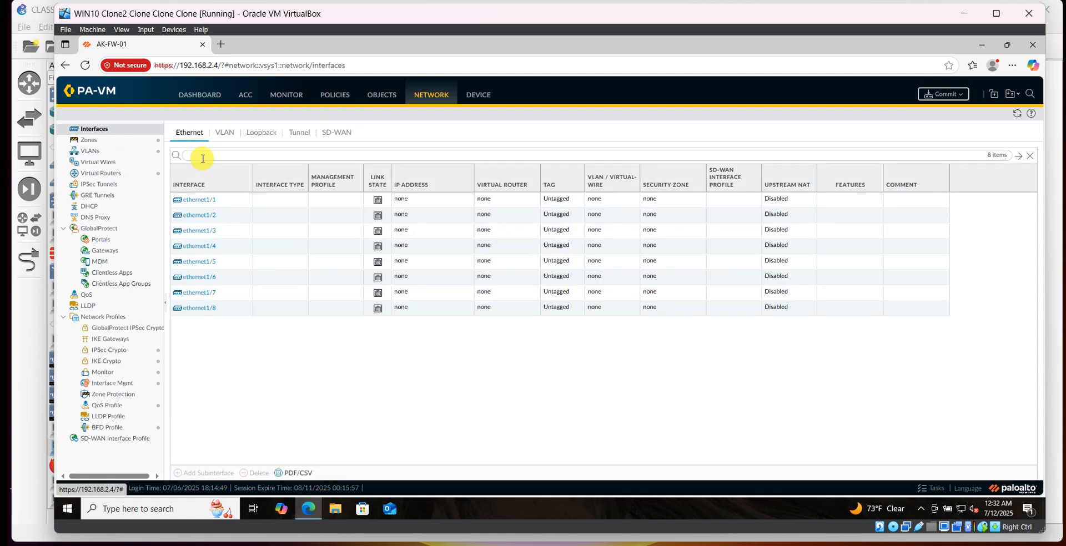
left_click(201, 205)
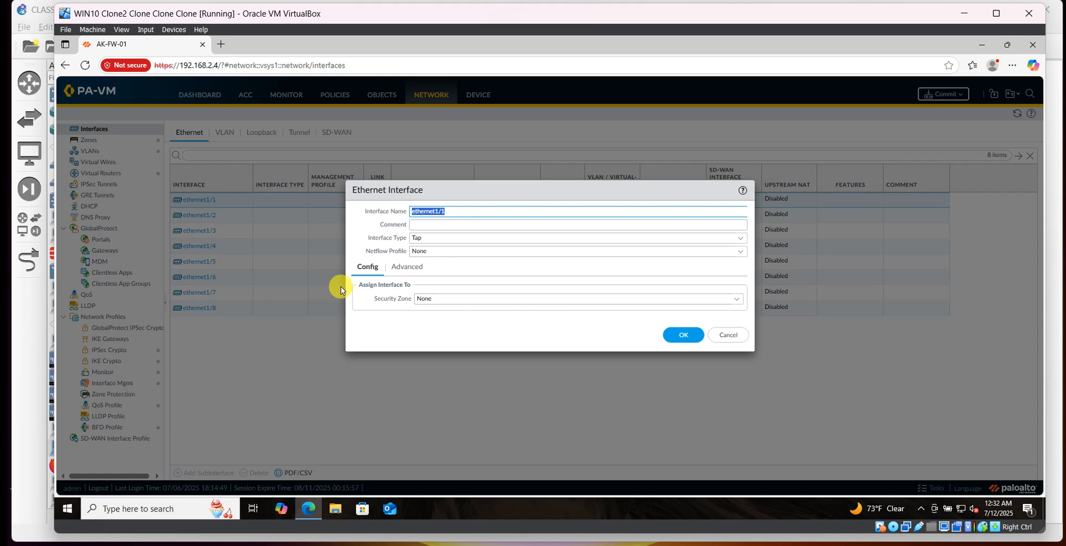
left_click(438, 226)
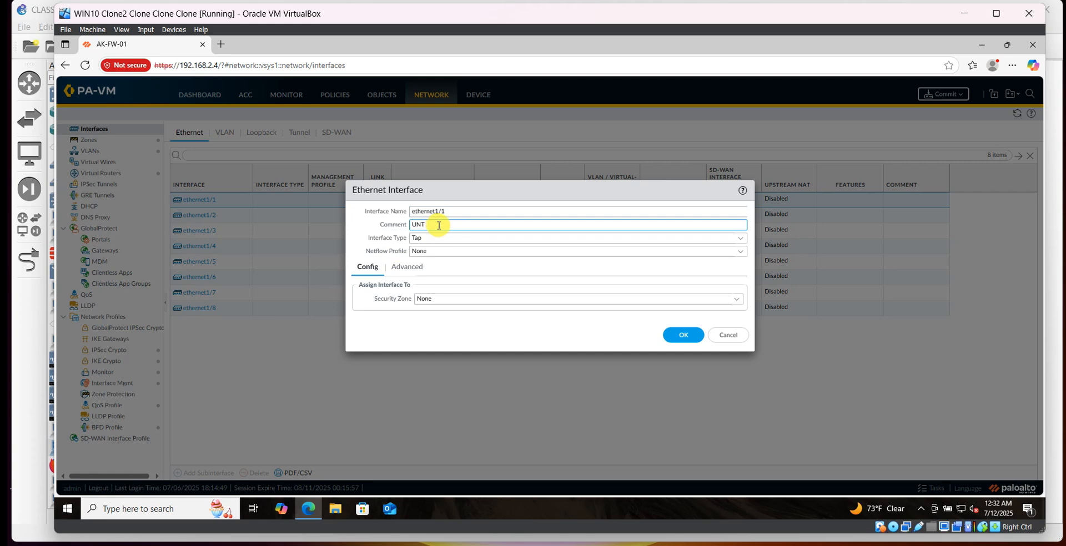
type("UNTRUST")
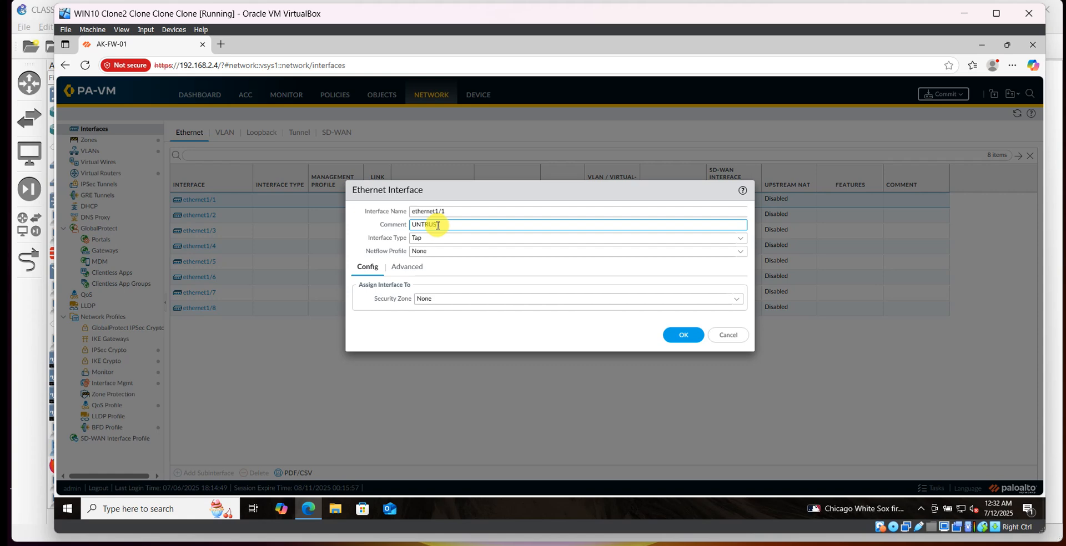
left_click(739, 239)
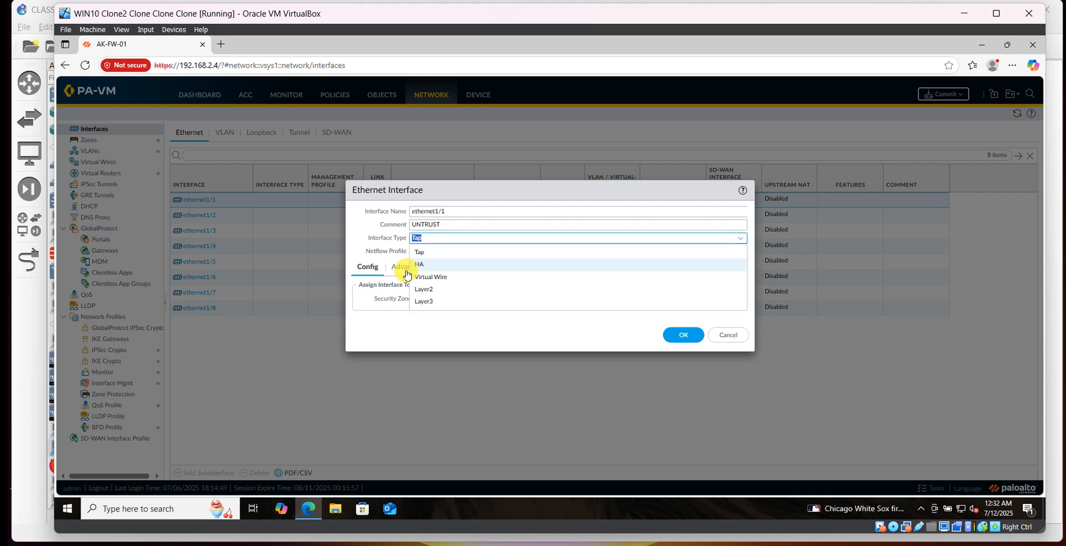
left_click(427, 289)
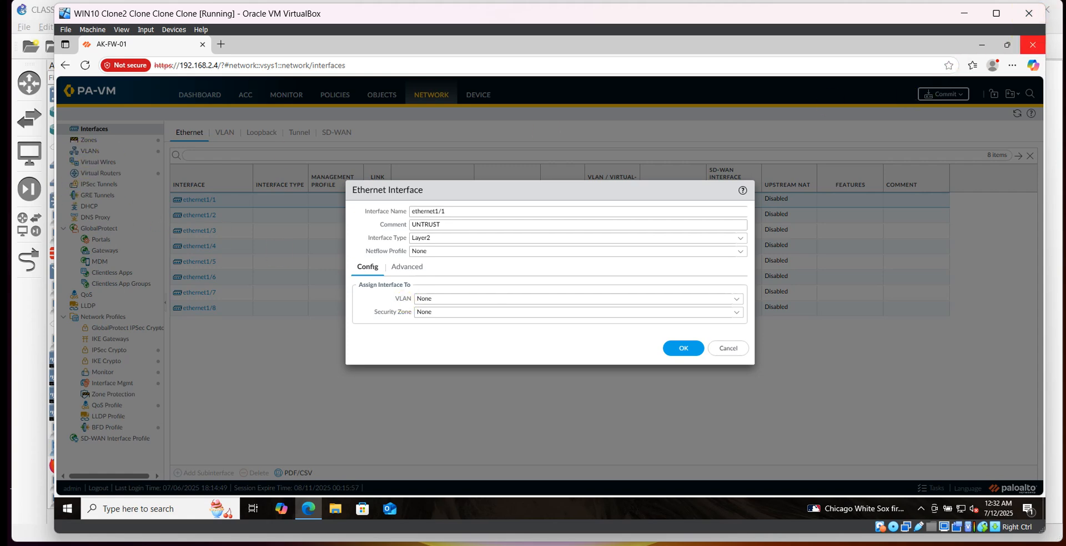
key("Caps_Lock")
left_click(1057, 29)
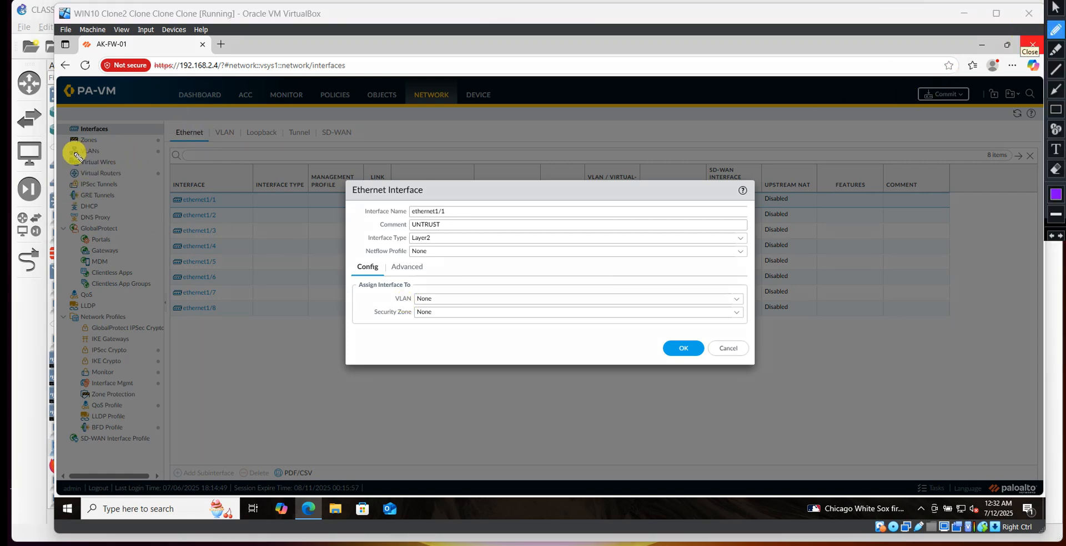
mouse_move(75, 152)
left_mouse_down()
mouse_move(105, 153)
mouse_move(86, 157)
mouse_move(90, 148)
left_mouse_up()
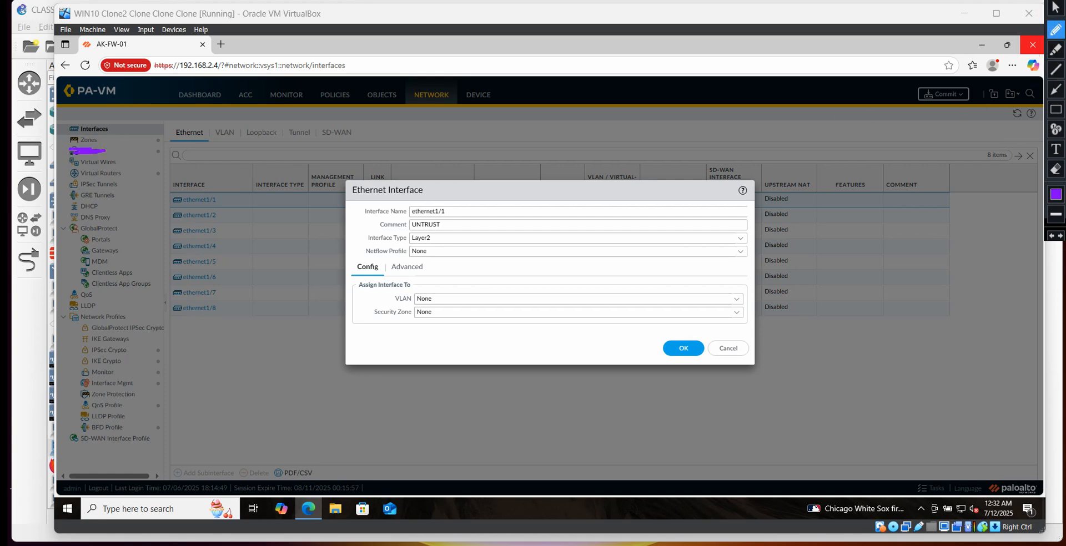
left_click(1055, 1)
Assign ethernet1/1 to VLAN2.
left_click(735, 300)
key("Caps_Lock")
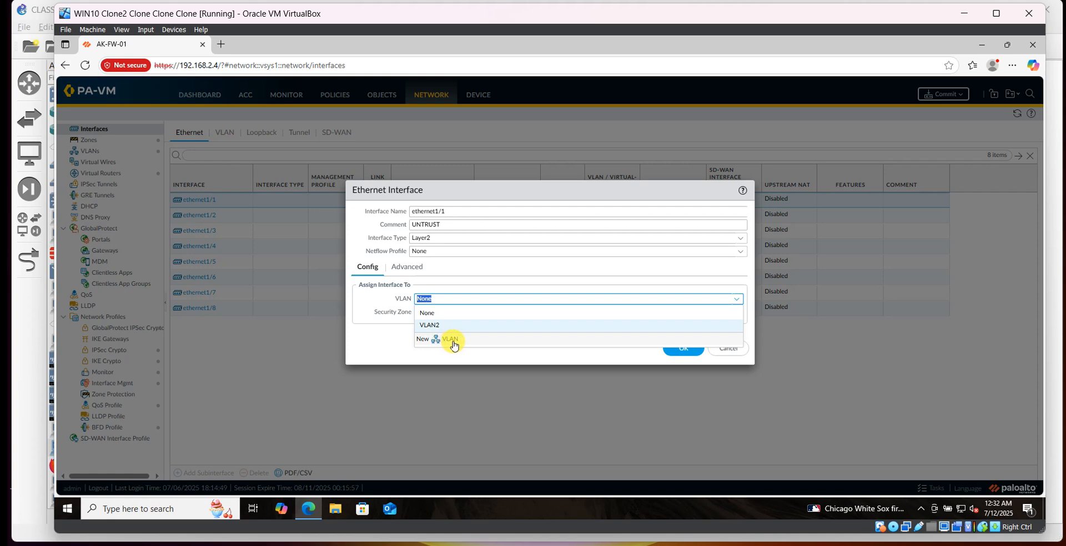
left_click(432, 326)
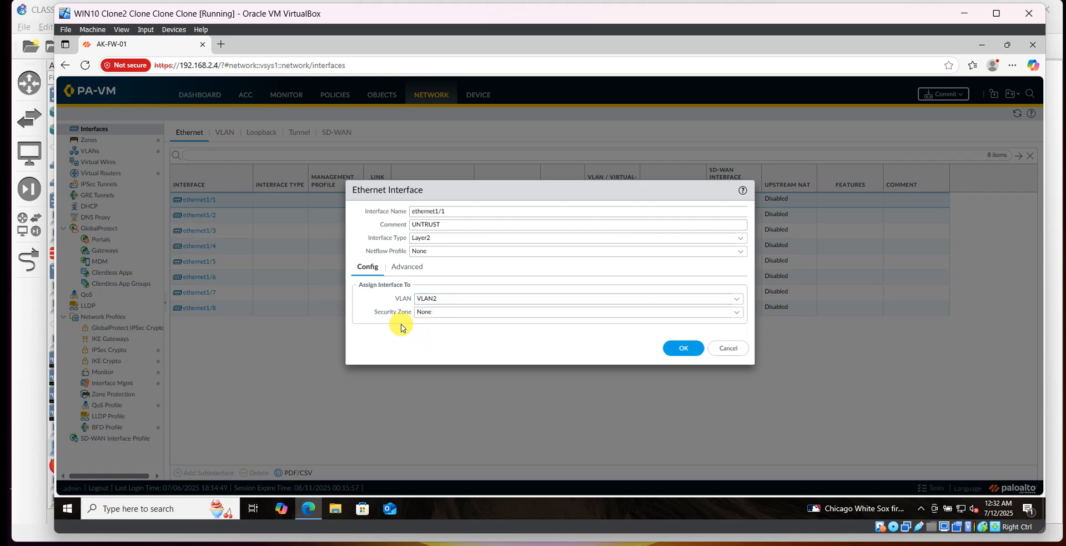
Set ethernet1/1's security zone to UNTRUST and save the interface.
left_click(575, 312)
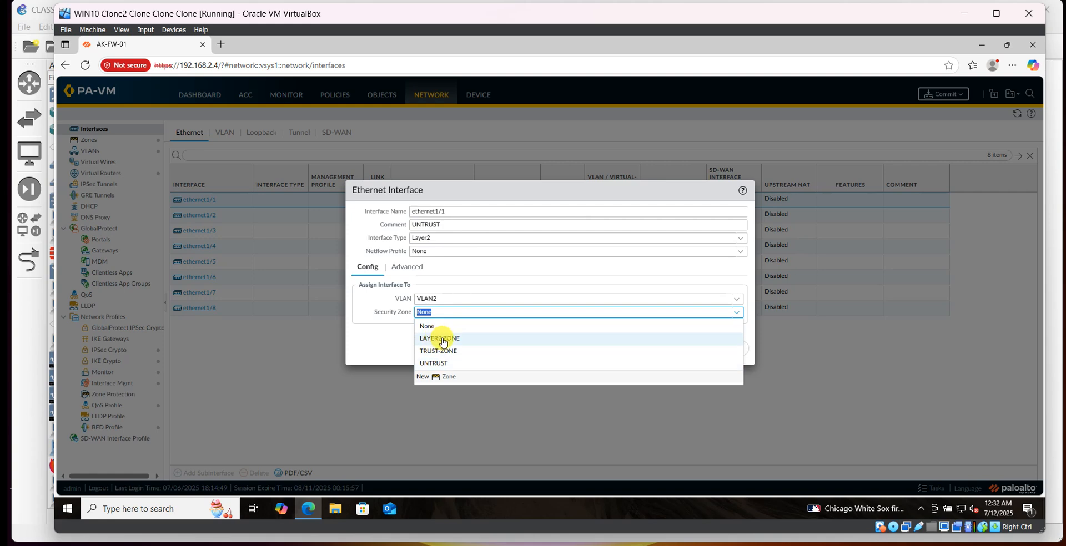
left_click(441, 366)
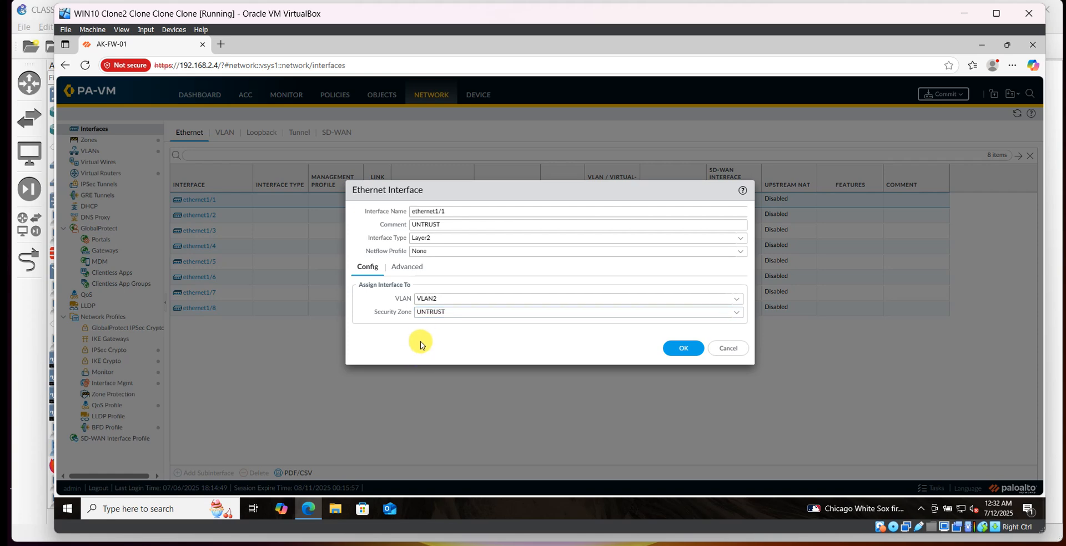
left_click(408, 268)
left_click(677, 383)
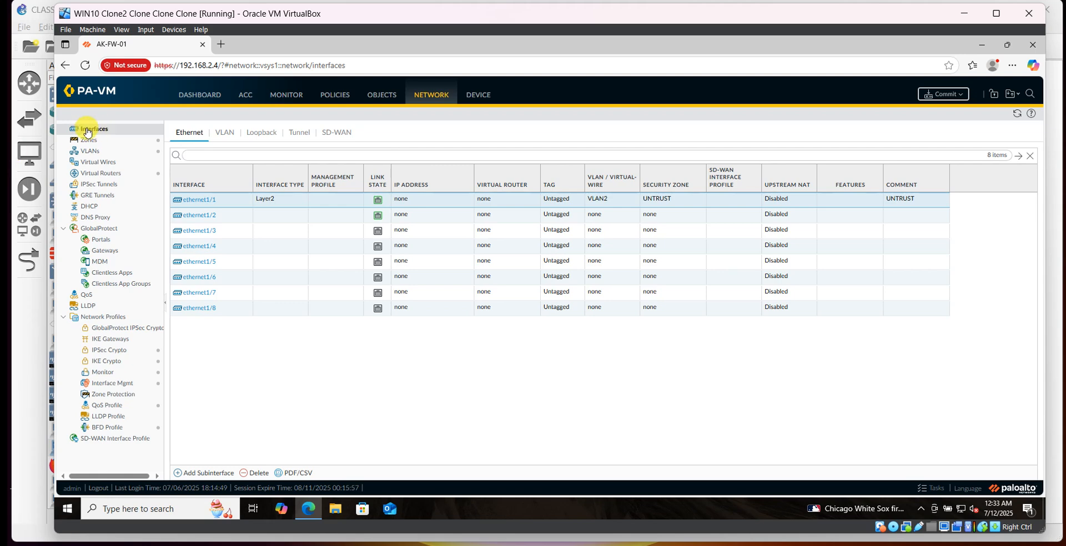
Open interface ethernet1/2, set its comment to TRUST and its interface type to Layer2.
left_click(193, 215)
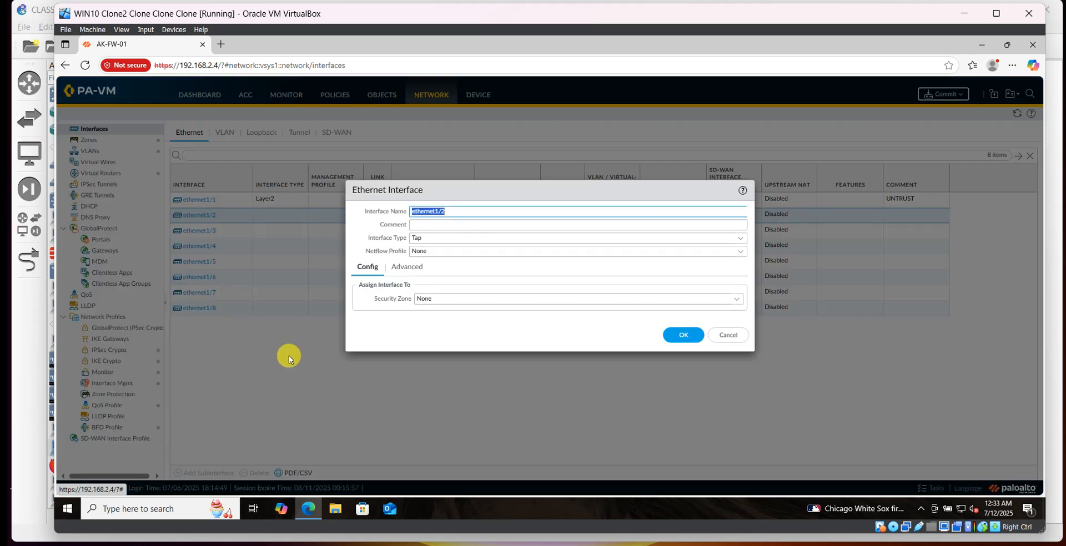
left_click(419, 223)
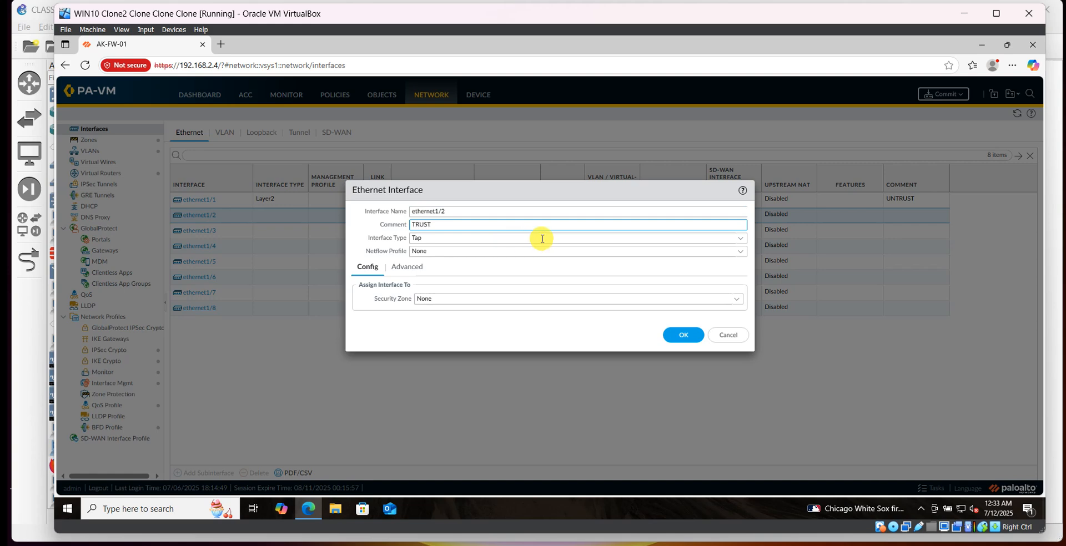
left_click(741, 240)
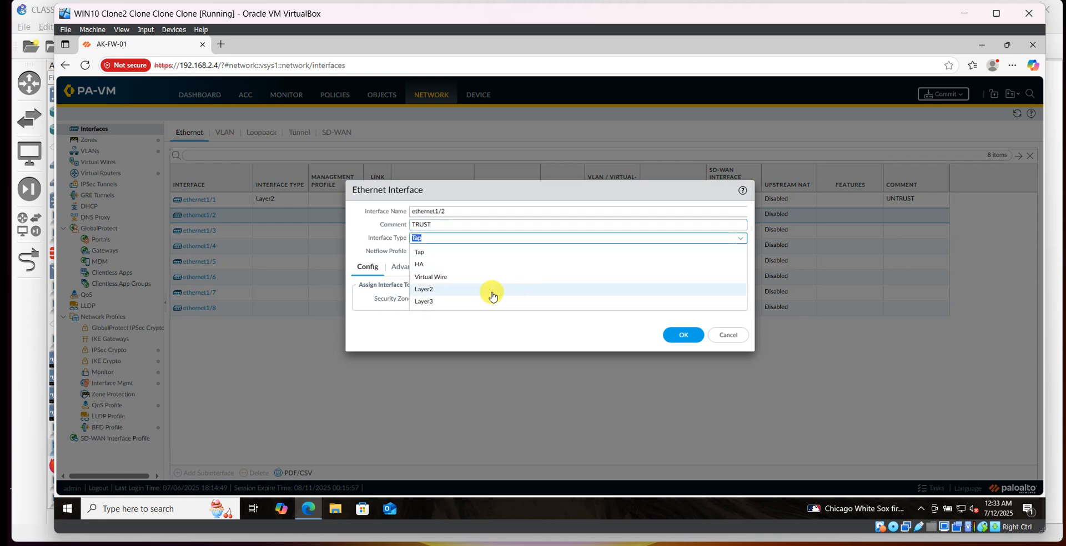
left_click(434, 291)
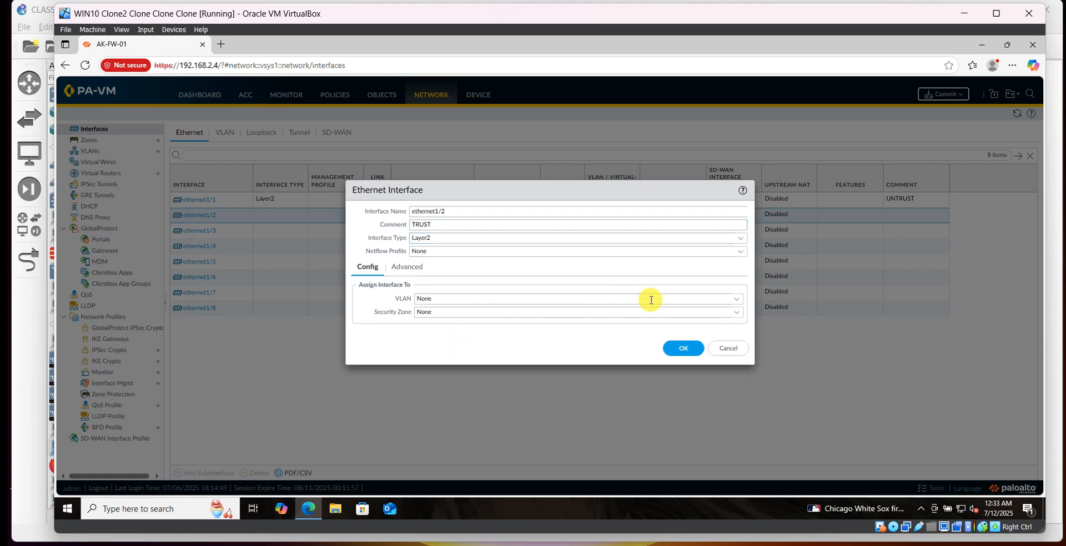
Assign ethernet1/2 to VLAN2 and the TRUST-ZONE security zone, then save the interface.
left_click(740, 300)
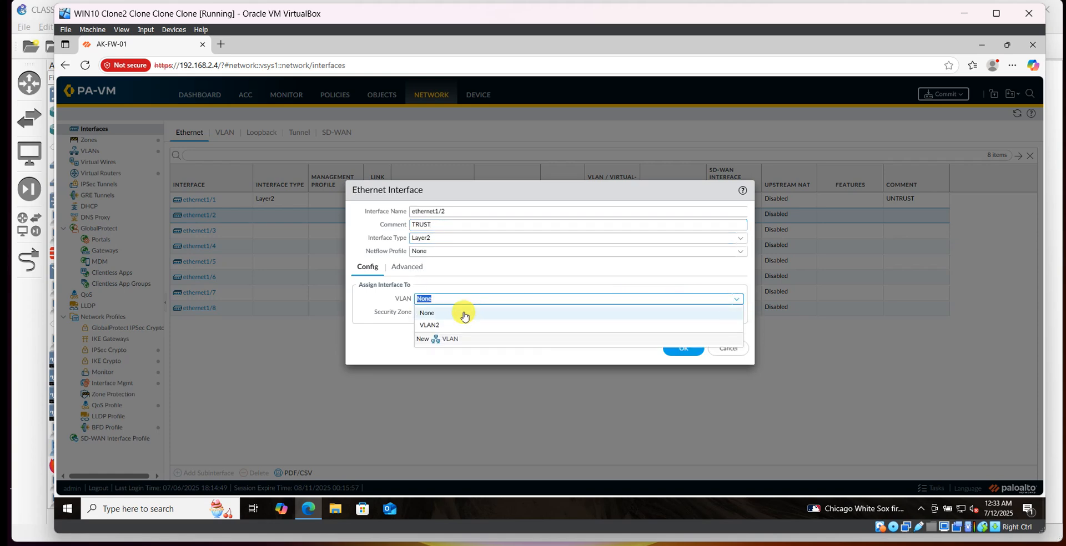
left_click(434, 321)
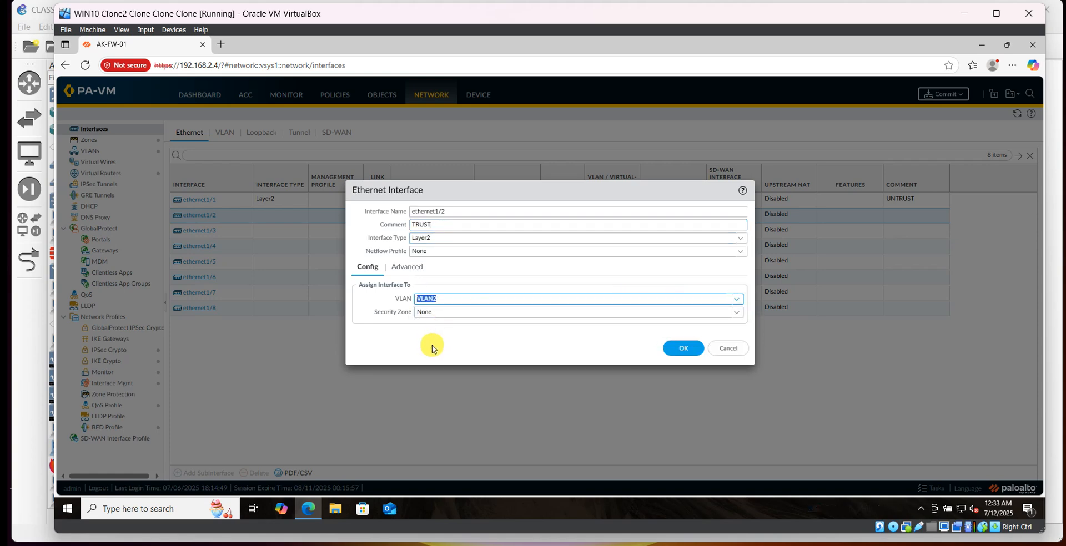
left_click(736, 315)
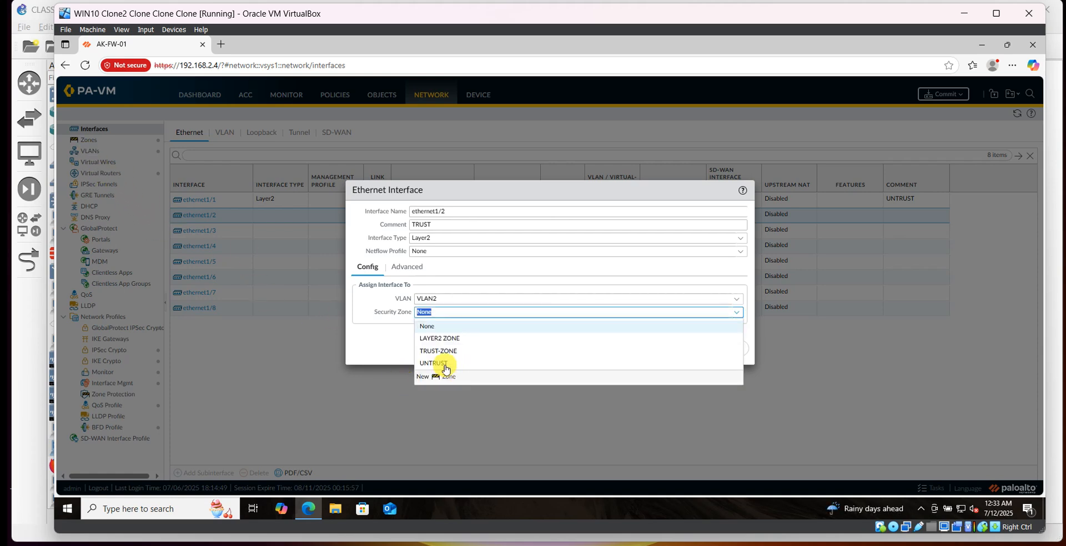
left_click(425, 352)
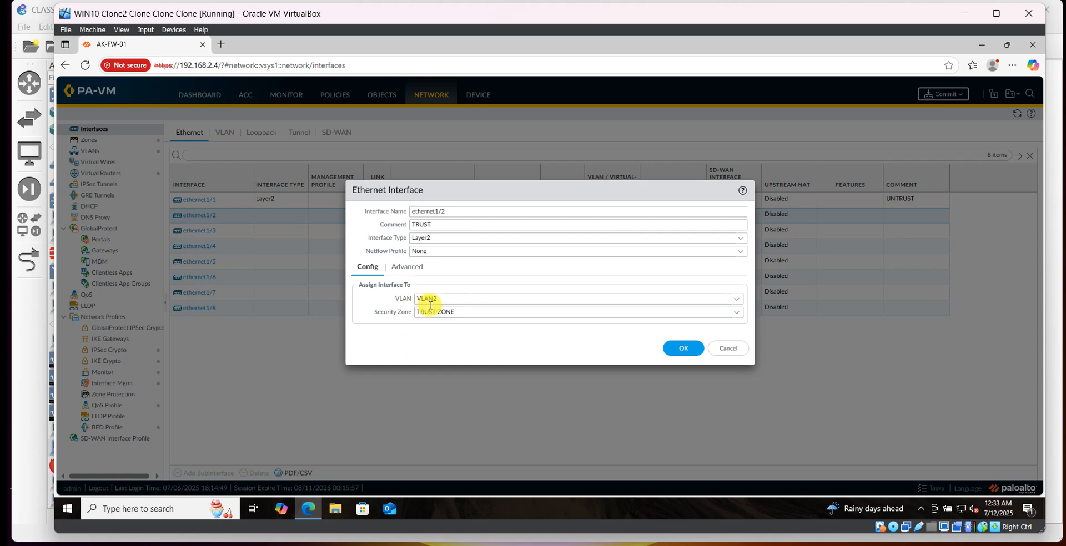
left_click(434, 271)
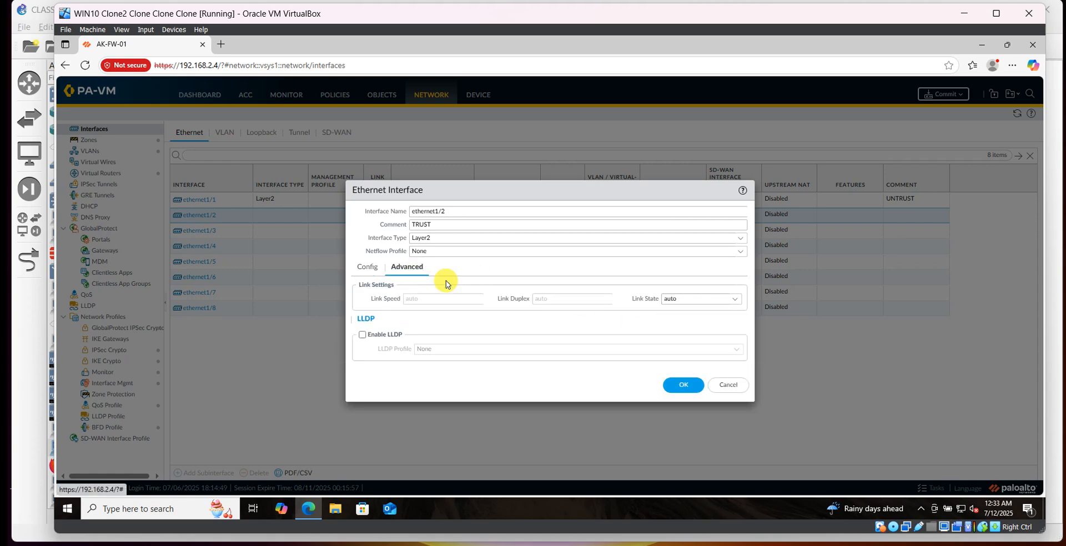
left_click(683, 385)
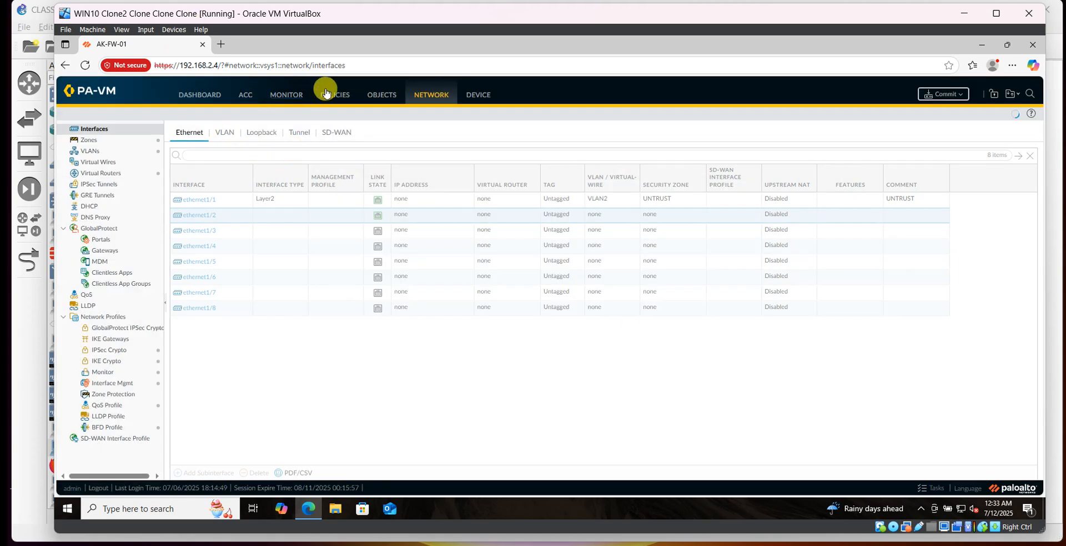
Rename the UNTRUST zone to UNTRUST ZONE.
left_click(86, 140)
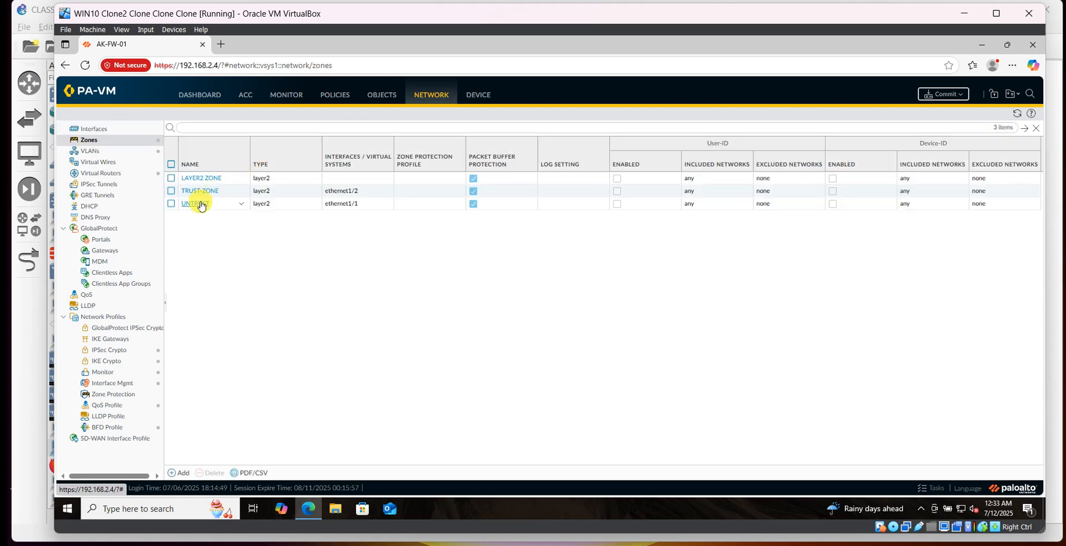
left_click(198, 204)
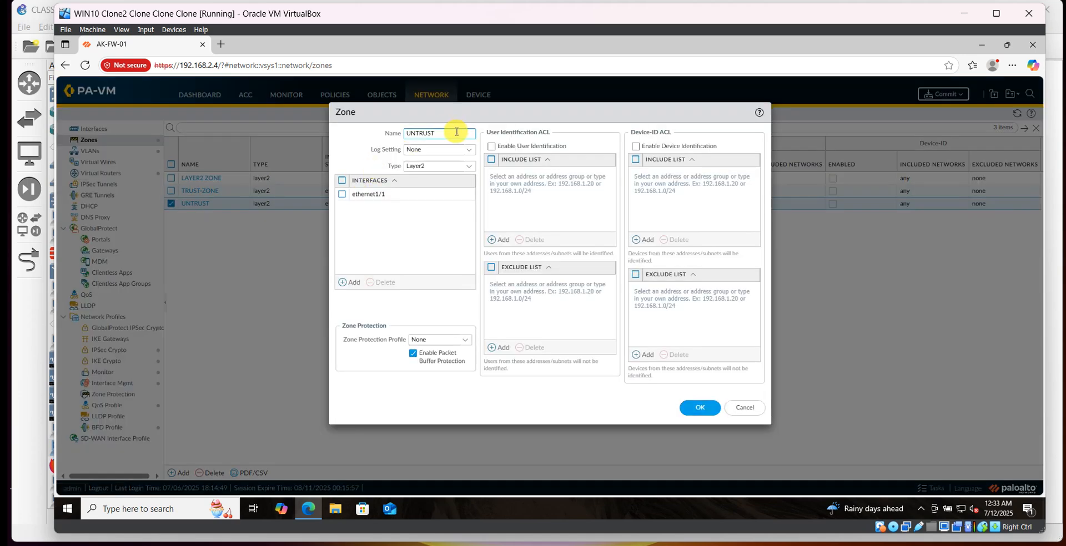
type("ZONE")
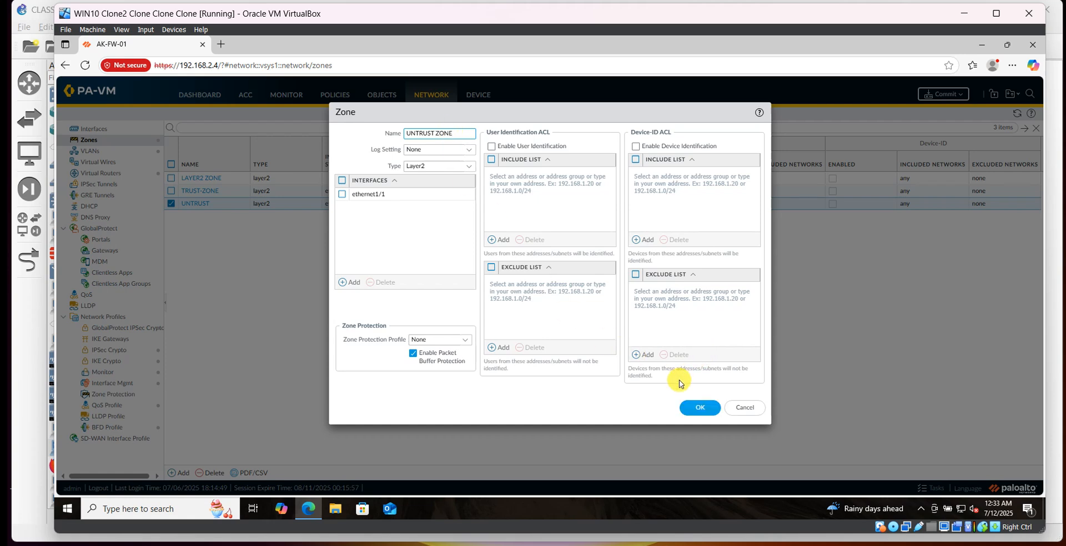
left_click(698, 408)
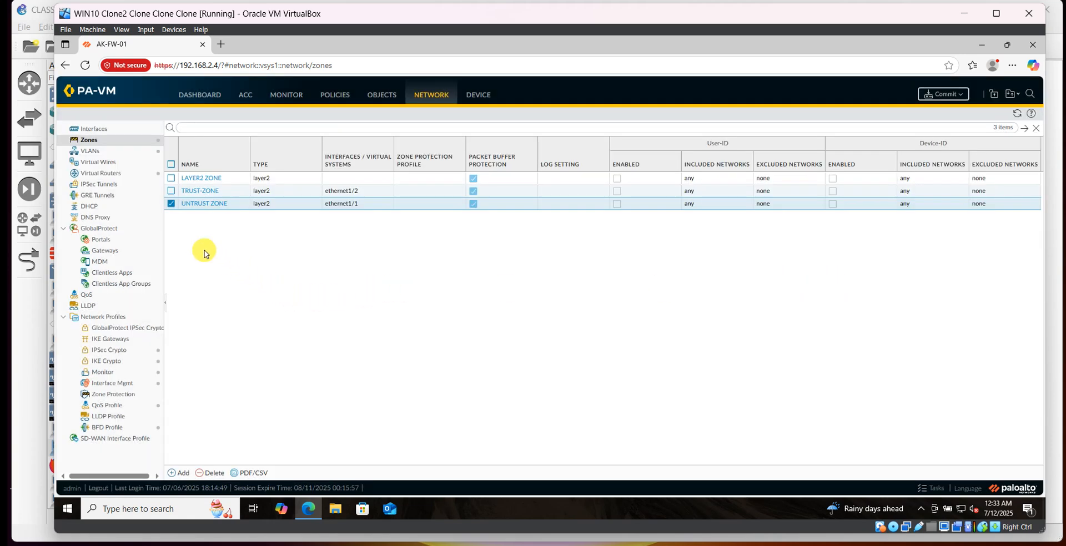
Start a new NAT policy rule named INTERNET ACC and open its original packet settings.
left_click(344, 99)
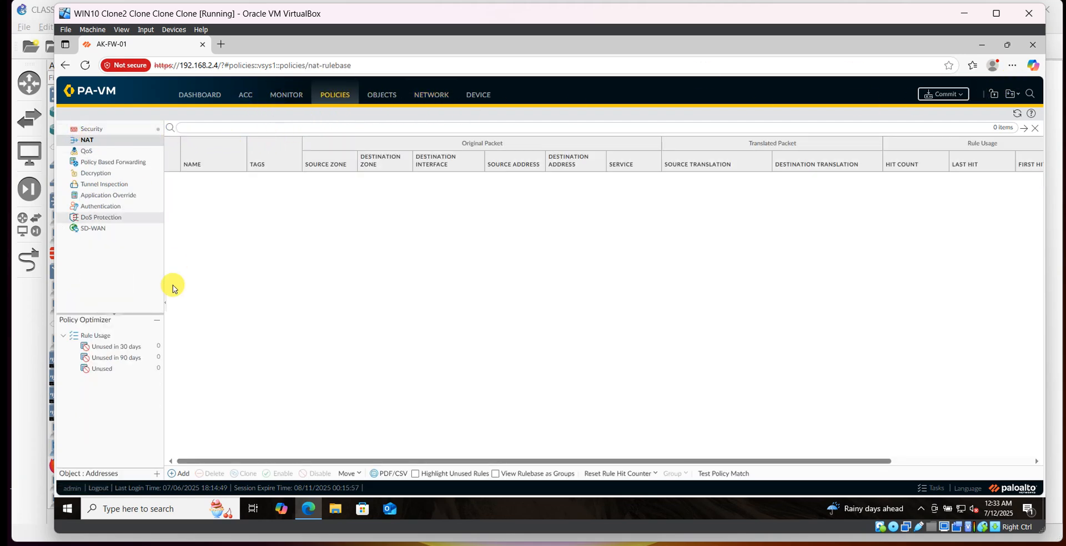
left_click(185, 475)
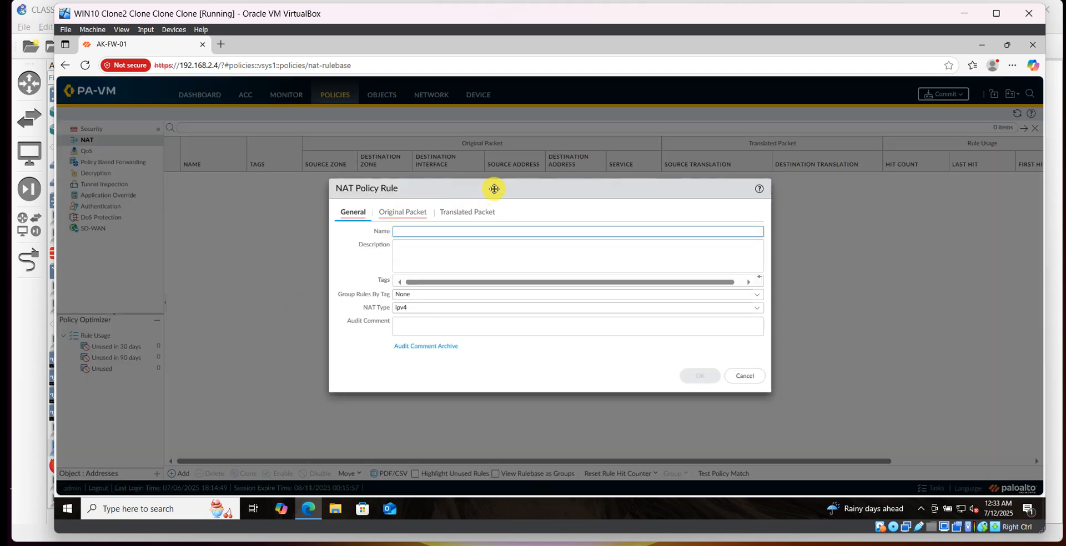
left_click(406, 233)
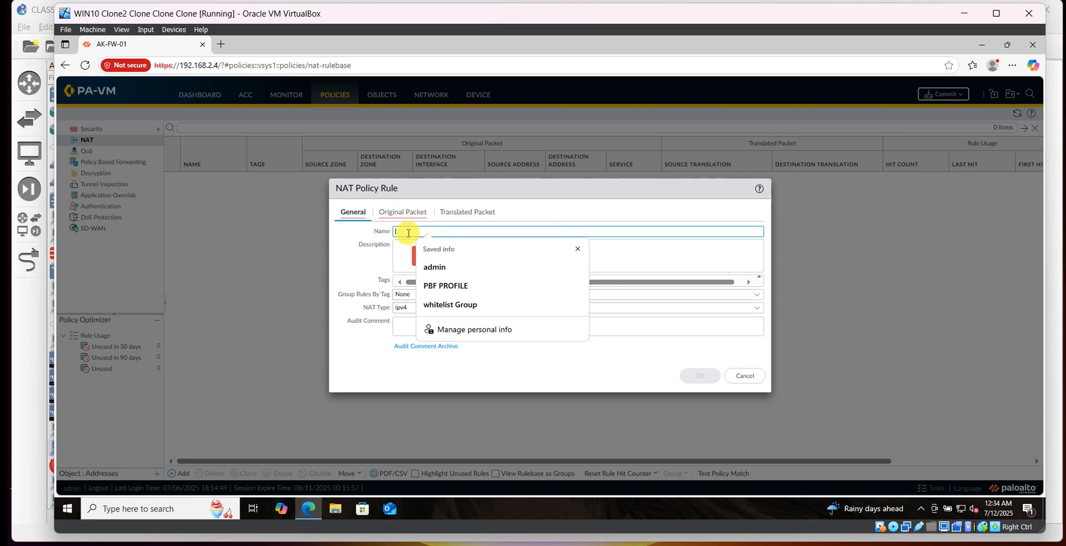
type("RU")
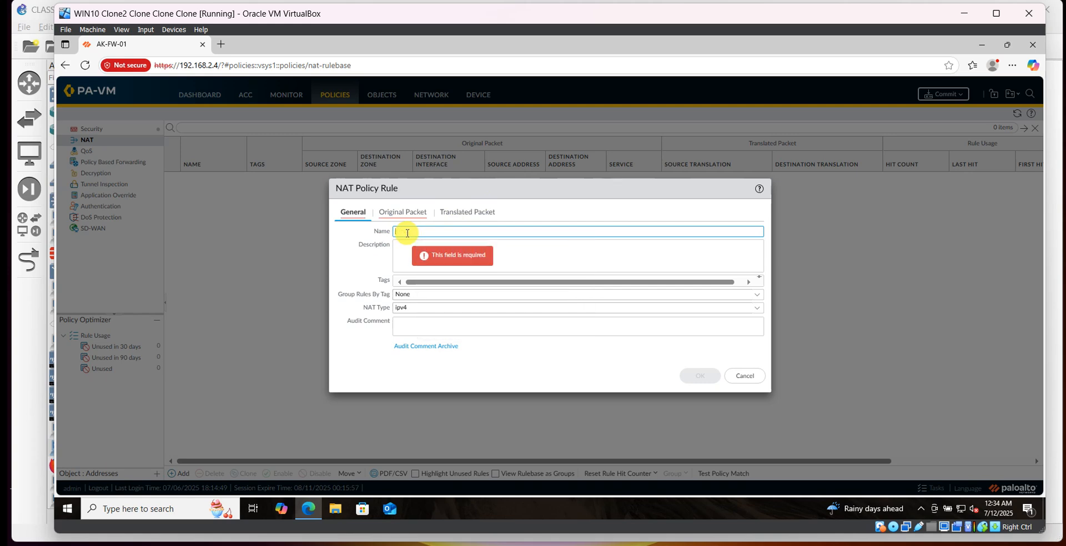
type("LYER")
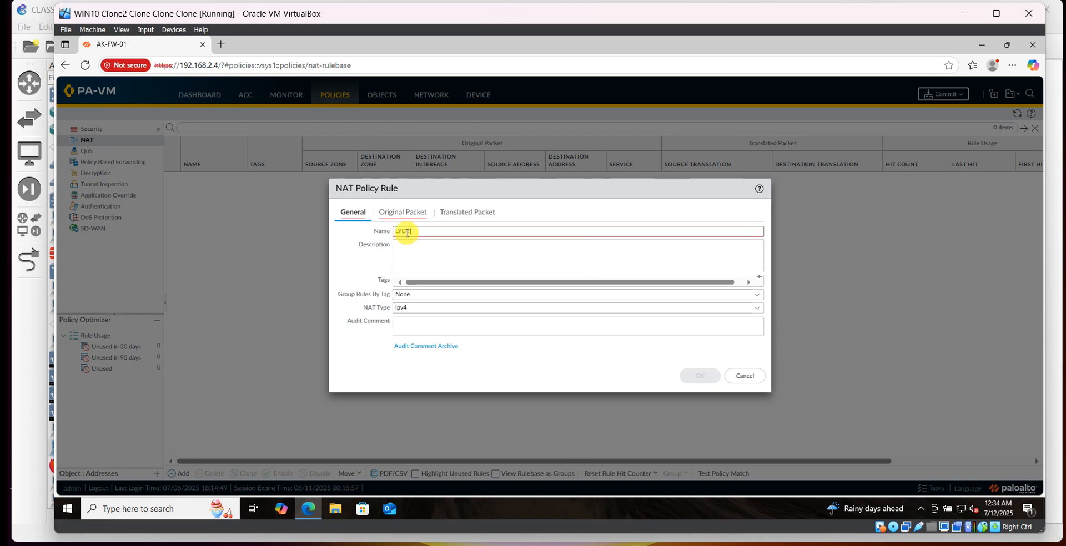
key("BackSpace")
key("BackSpace")
key("BackSpace")
key("BackSpace")
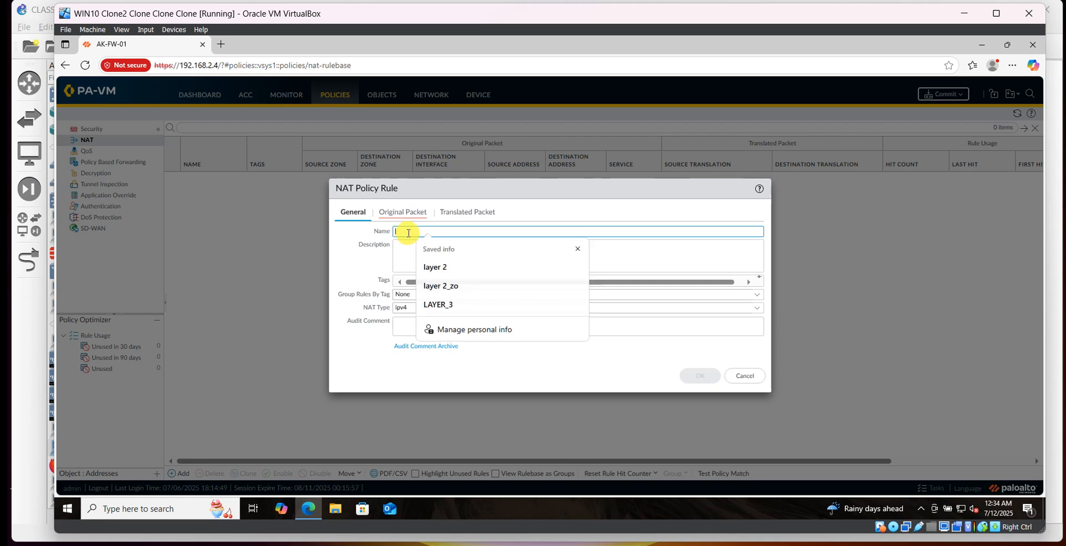
type("ACCES")
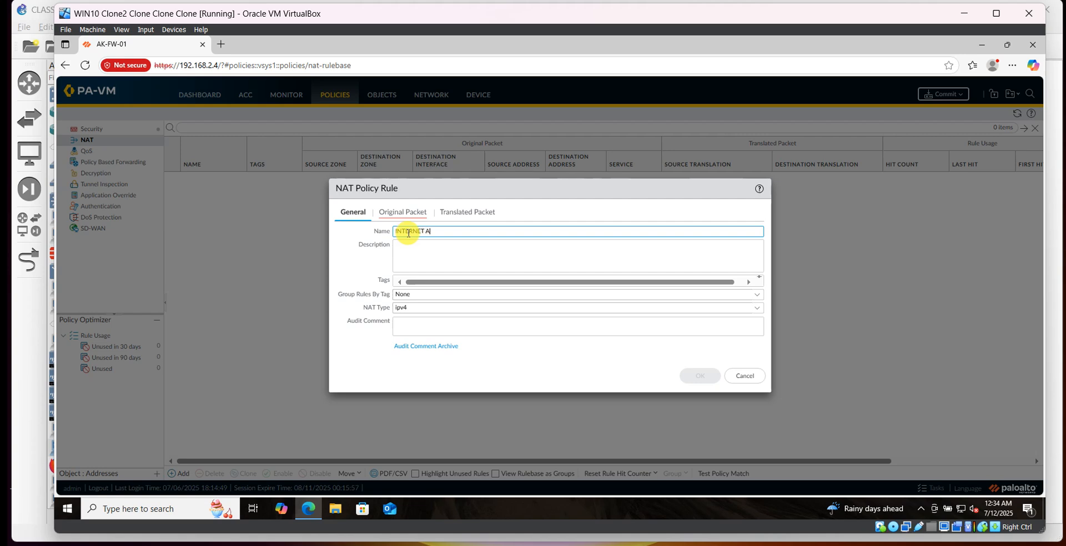
left_click(416, 254)
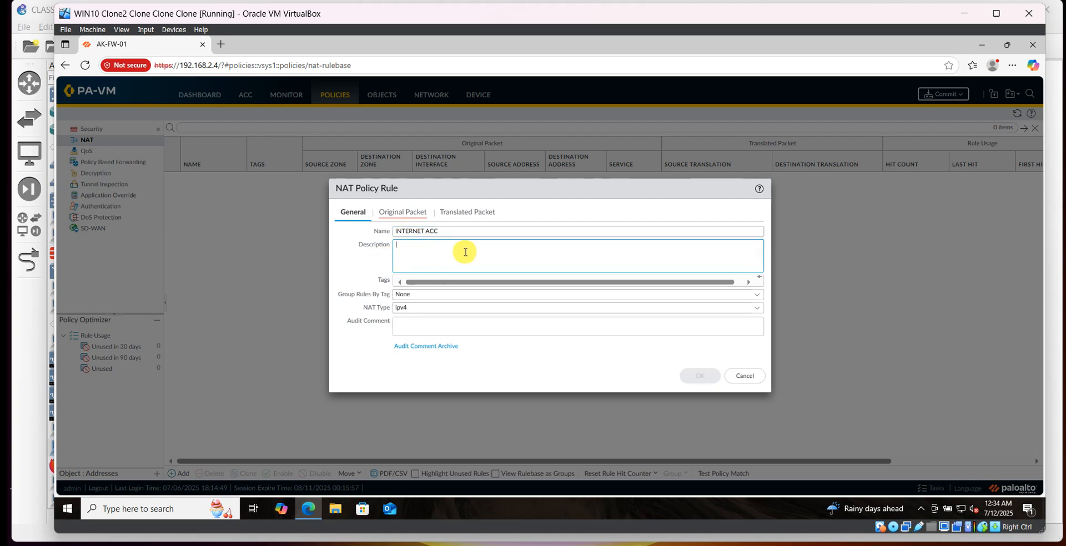
left_click(399, 214)
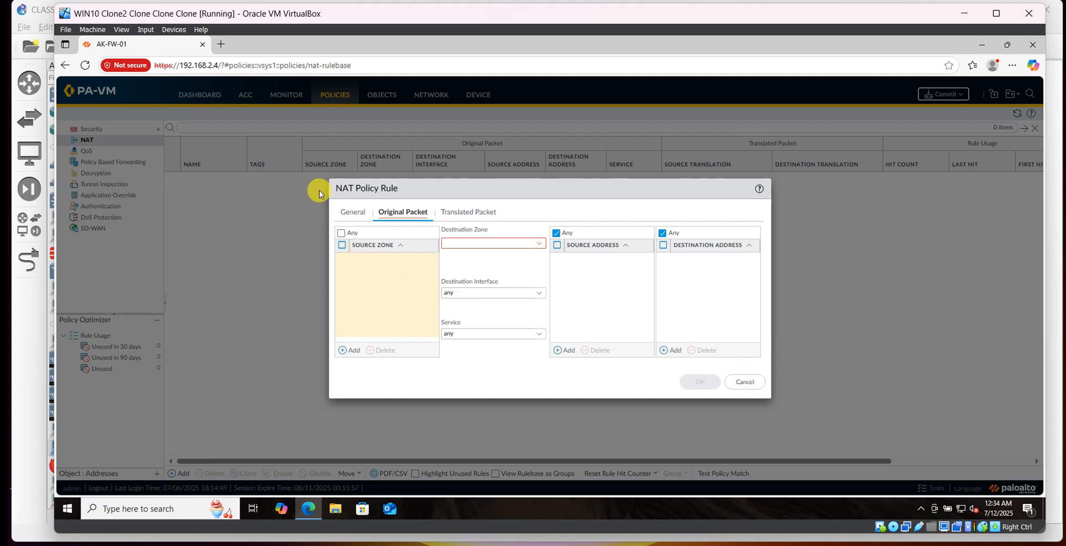
Copy the rule name INTERNET ACC and cancel the NAT rule dialog.
left_click(351, 211)
left_click_drag(437, 231, 380, 231)
right_click(394, 230)
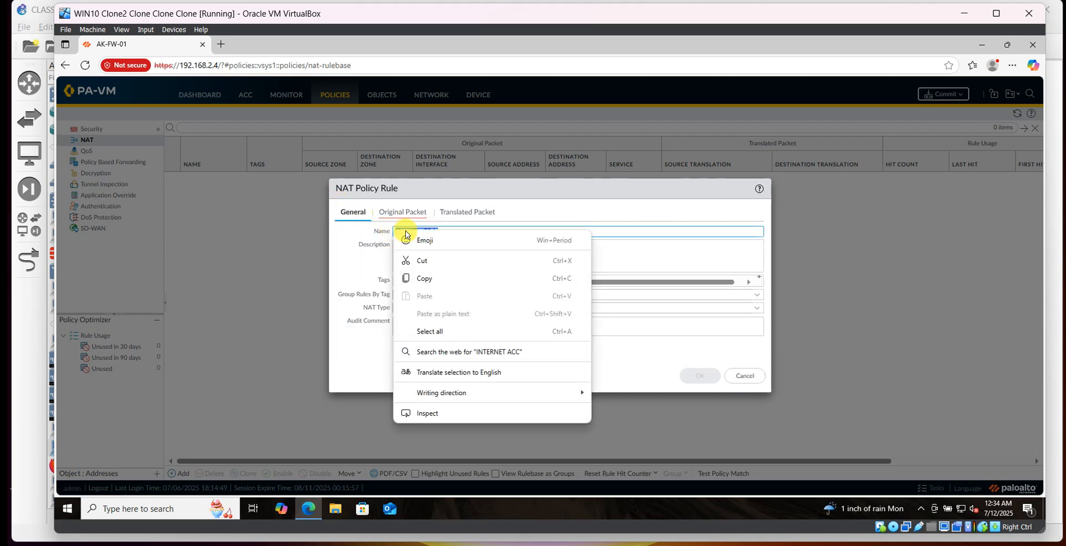
left_click(426, 280)
left_click(744, 376)
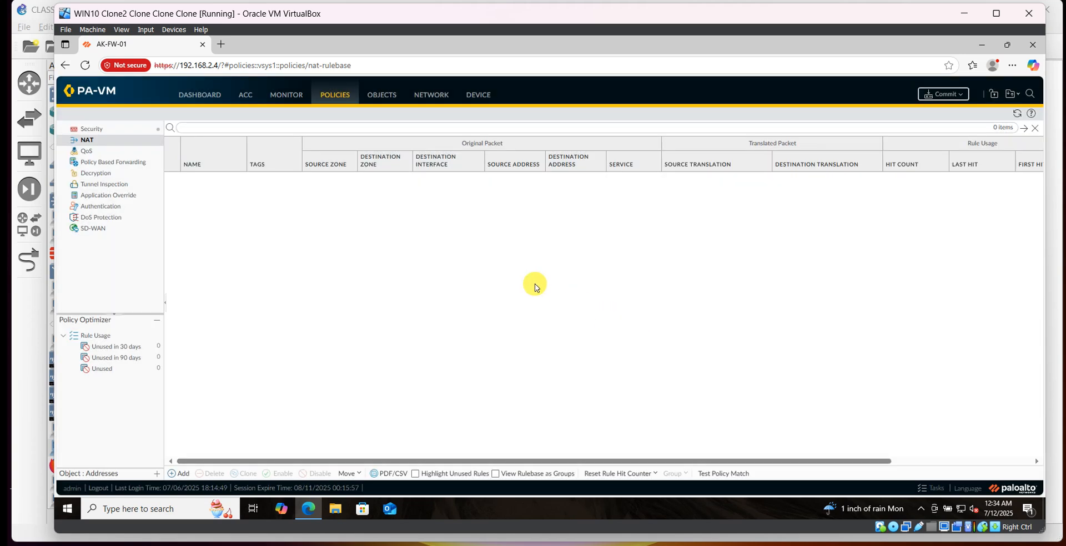
Add a new security policy rule and paste INTERNET ACC as its name.
left_click(91, 127)
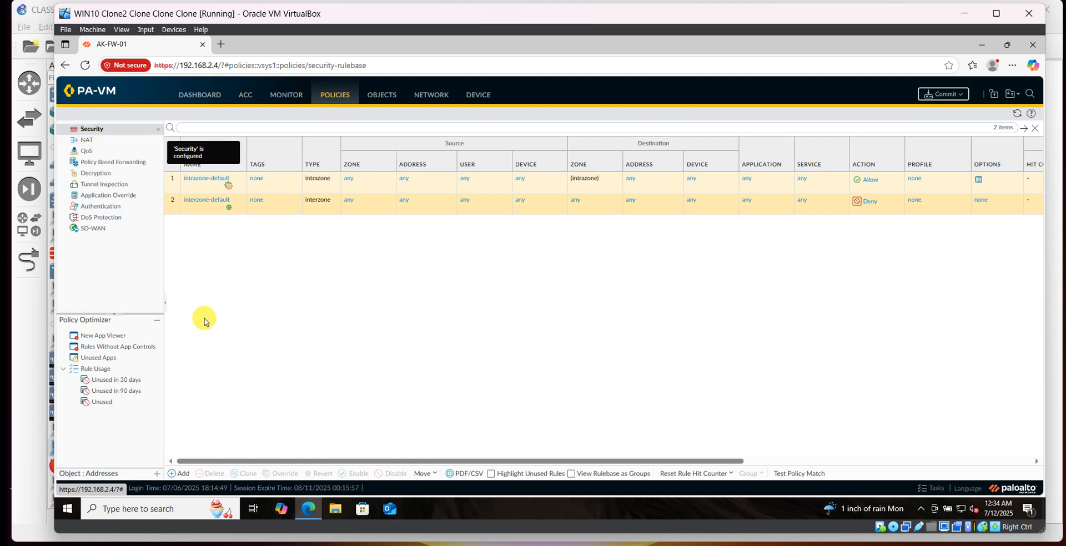
left_click(188, 472)
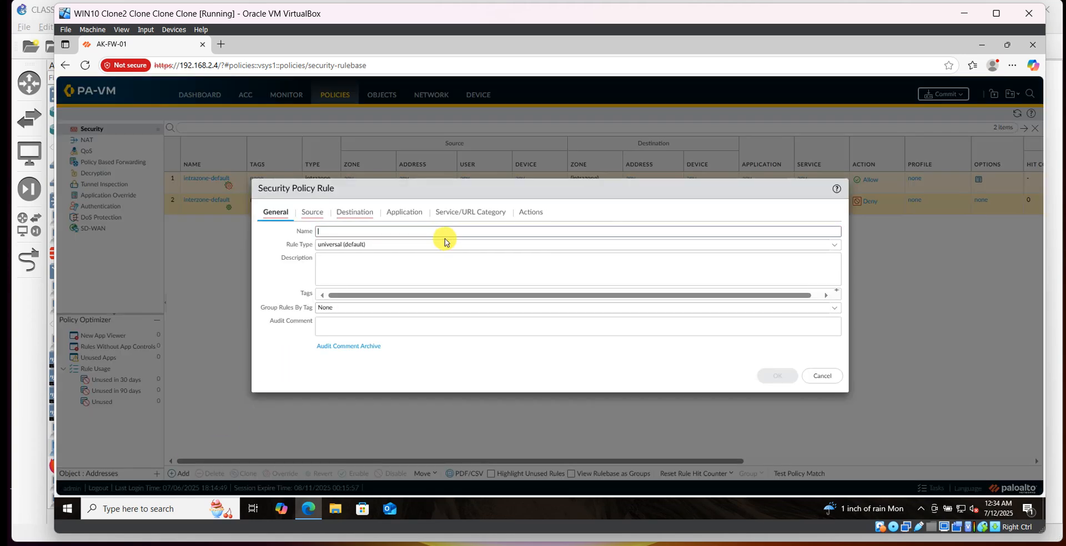
right_click(320, 232)
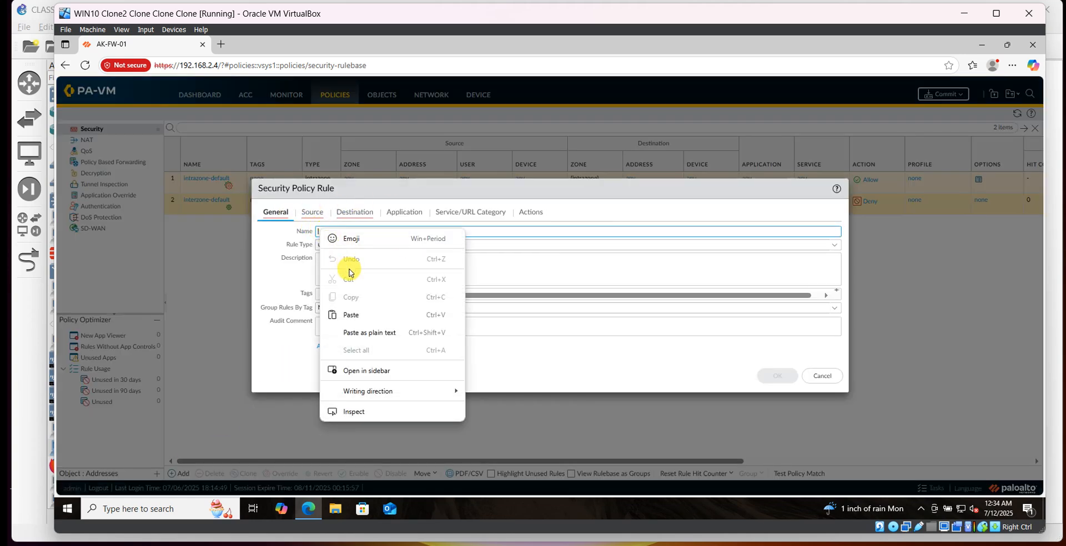
left_click(352, 311)
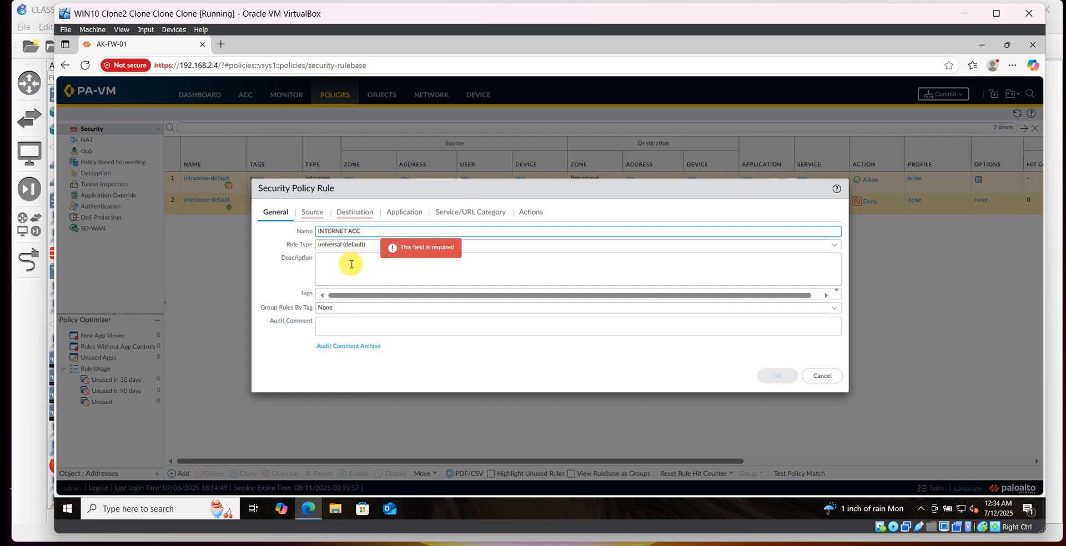
left_click(330, 265)
Add TRUST-ZONE as the security rule's source zone.
left_click(312, 213)
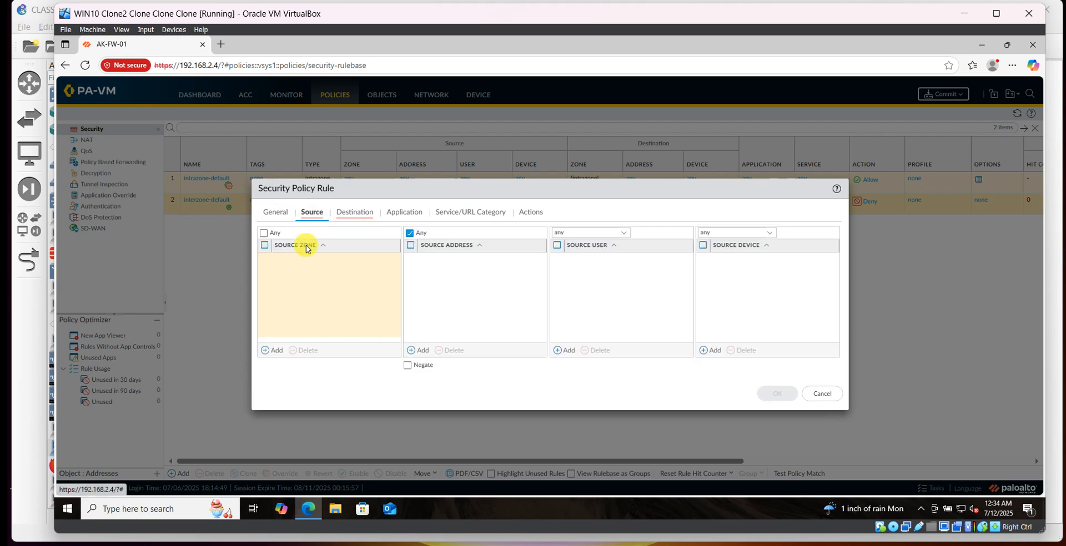
left_click(273, 350)
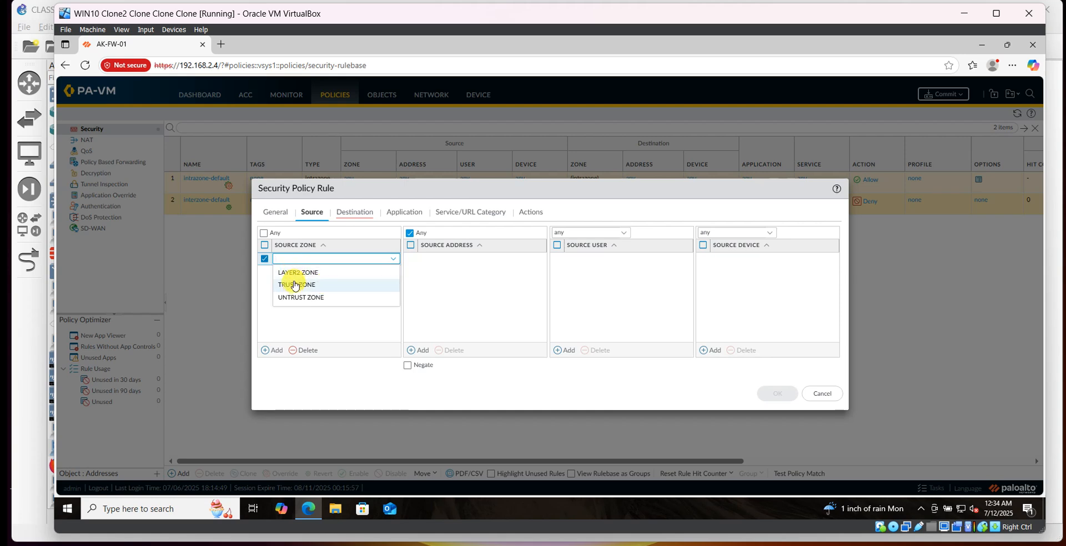
left_click(294, 285)
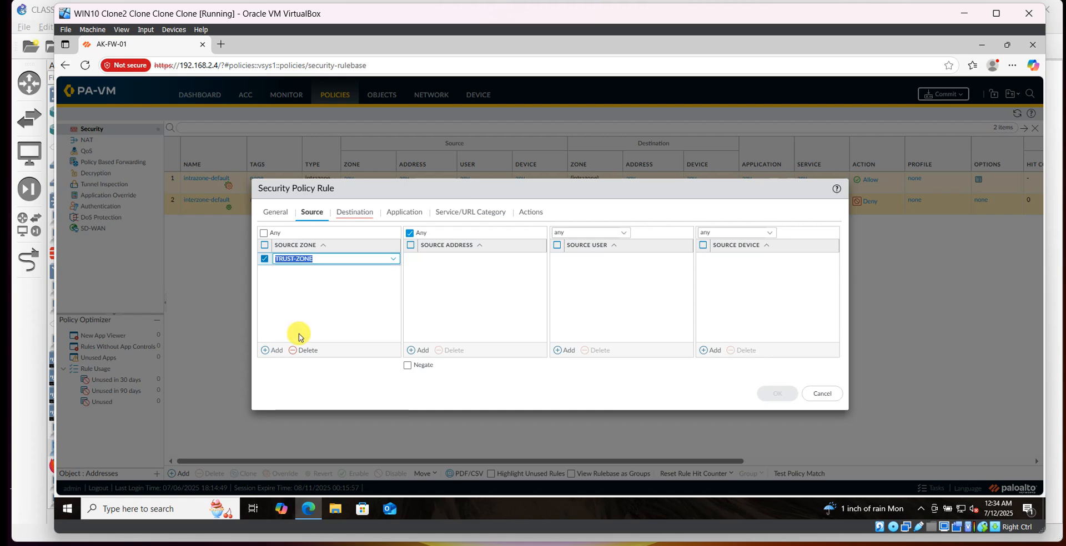
Add UNTRUST ZONE as the security rule's destination zone and save the rule.
left_click(364, 222)
left_click(274, 350)
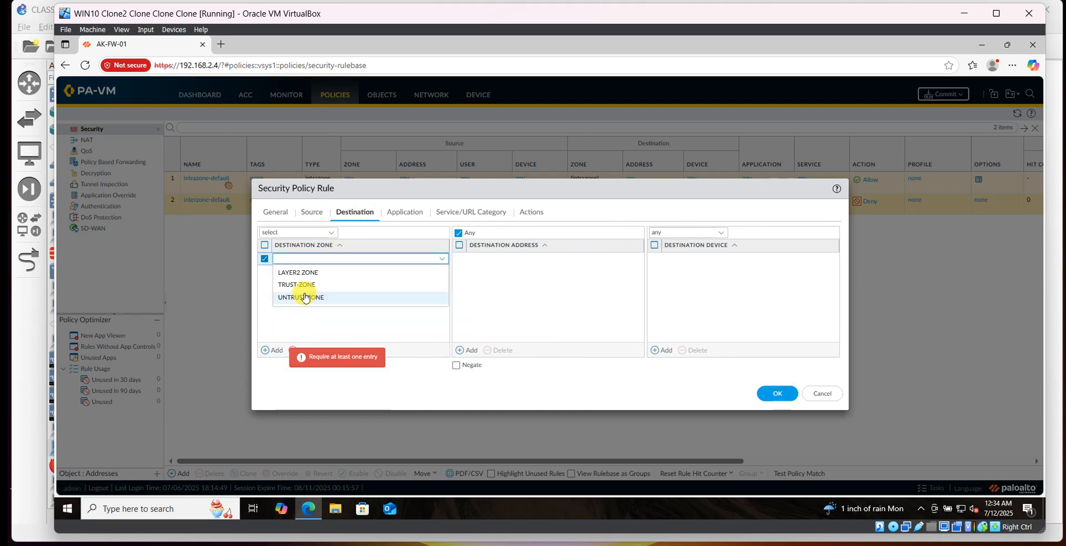
left_click(299, 304)
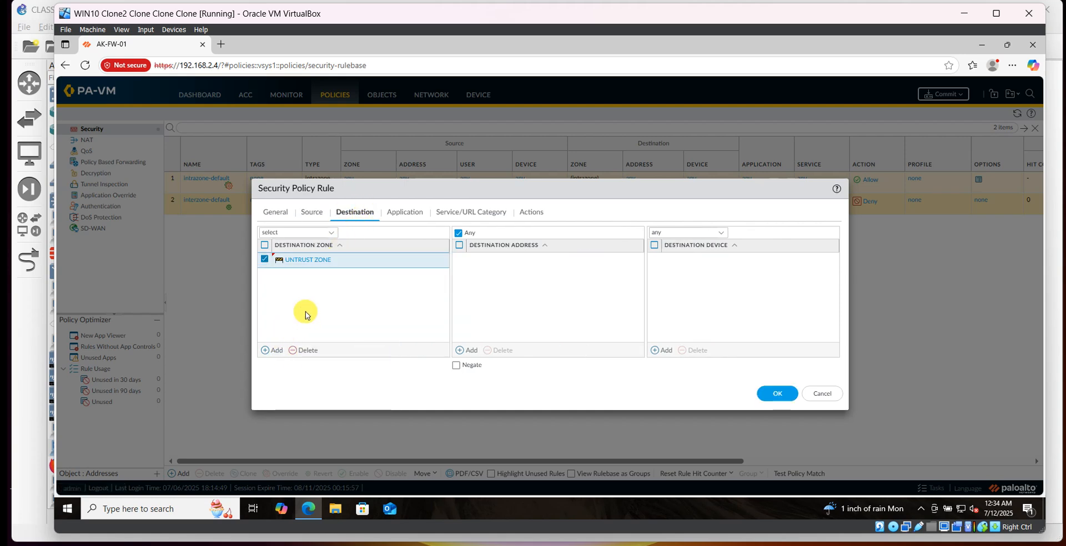
left_click(761, 394)
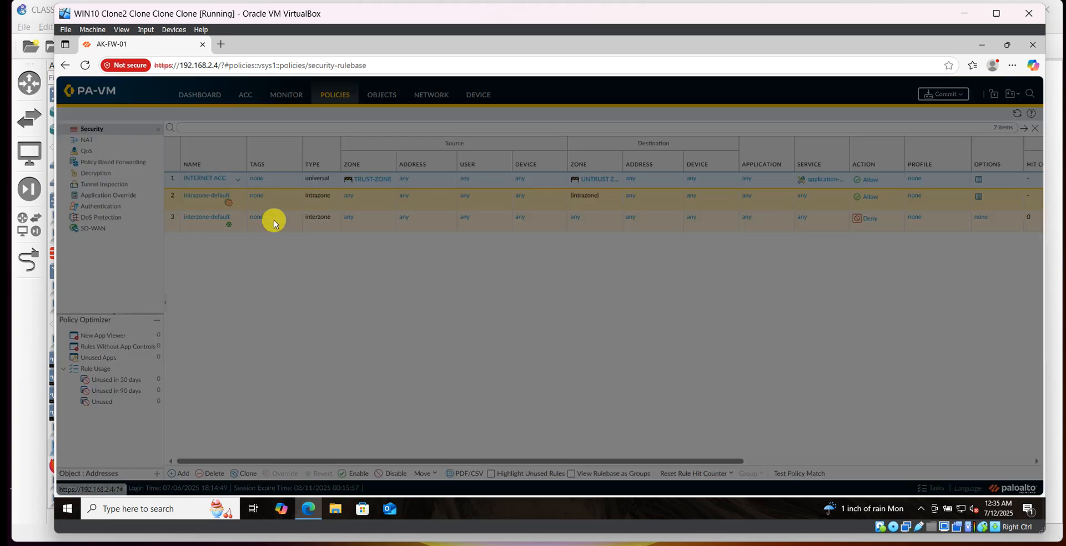
Reopen the INTERNET ACC rule to review its application and service settings, then close it.
left_click(205, 178)
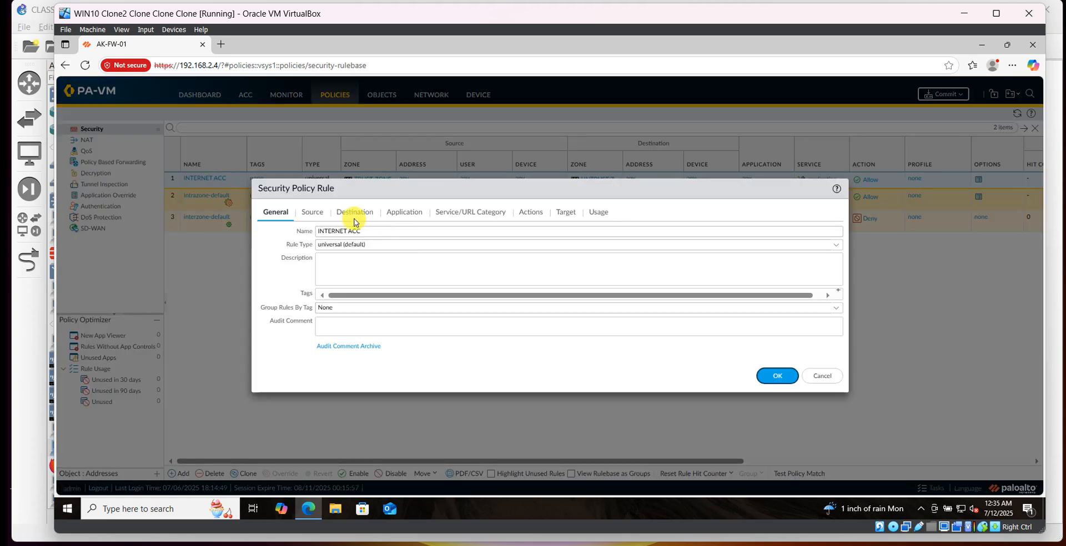
left_click(393, 212)
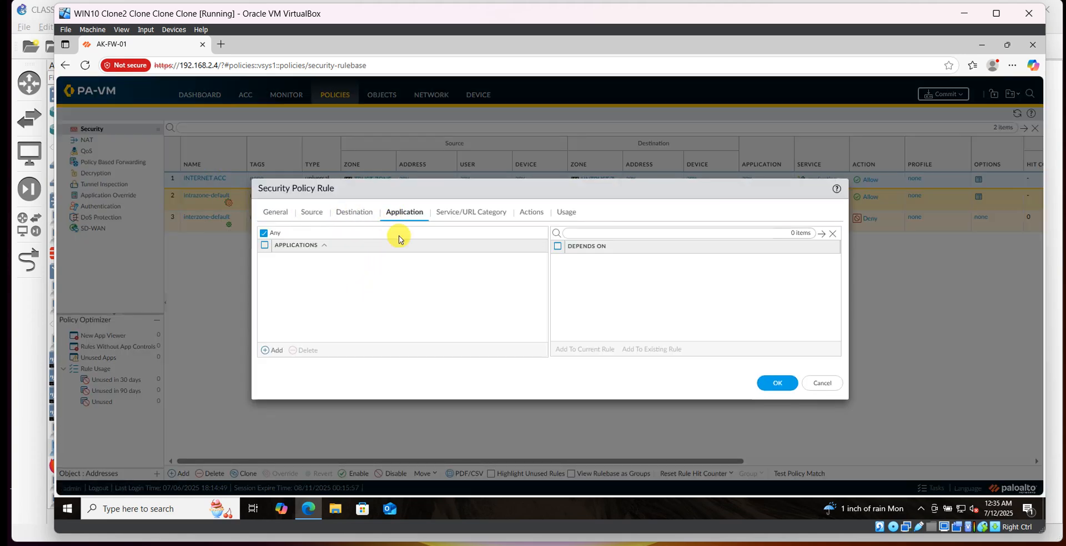
left_click(481, 215)
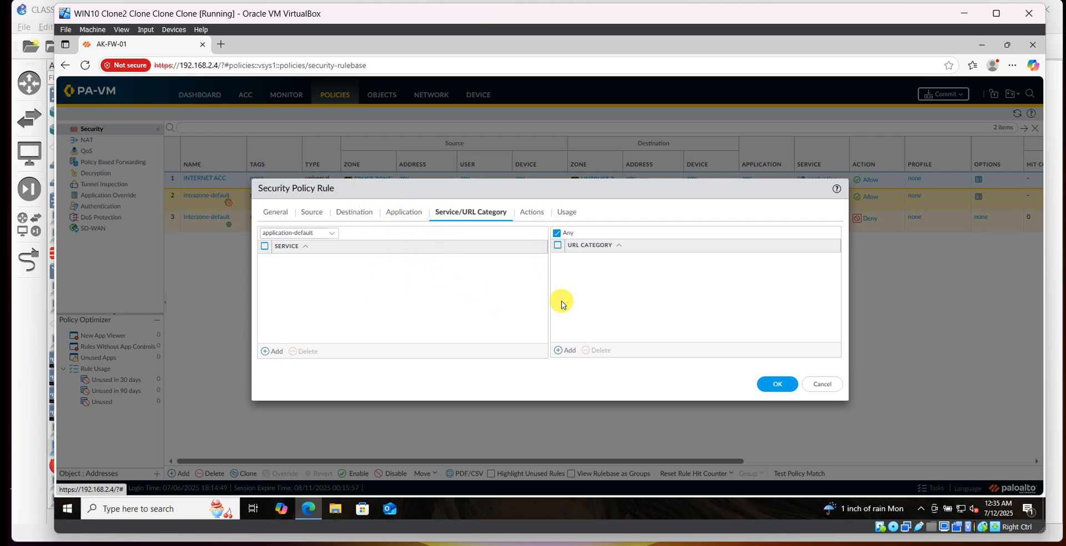
left_click(774, 383)
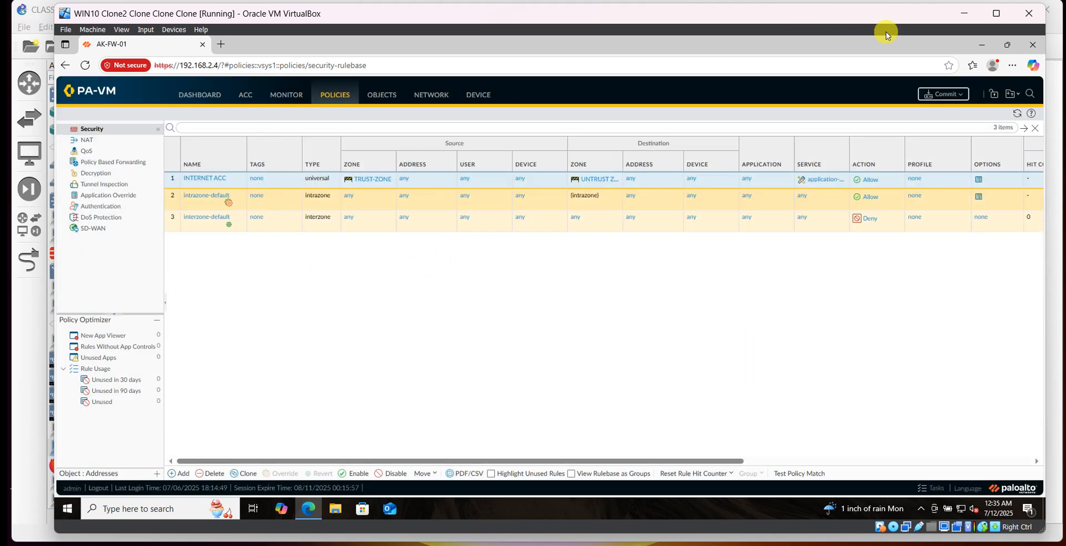
Commit the configuration changes to the firewall and close the commit status windows.
left_click(952, 98)
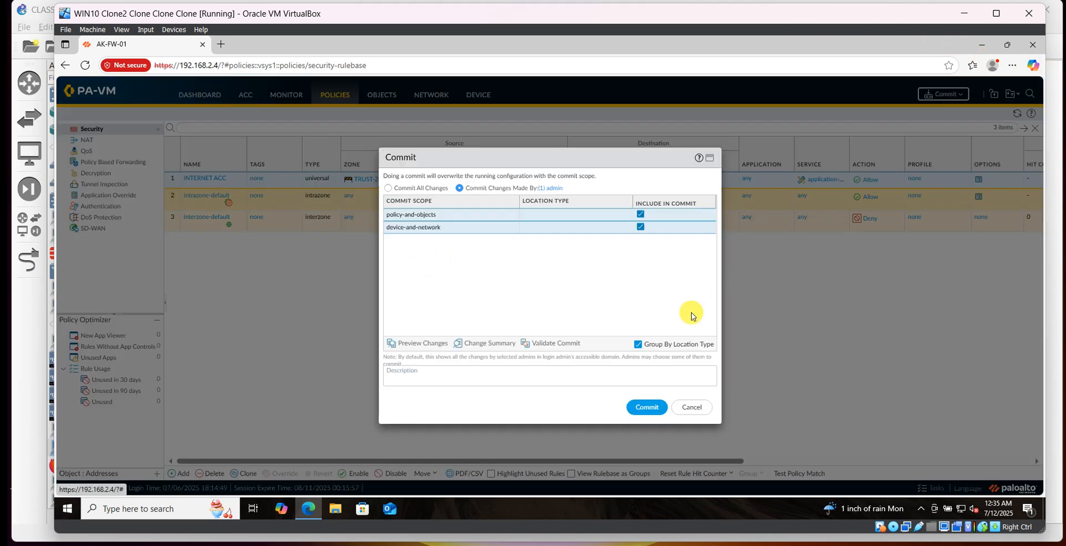
left_click(647, 407)
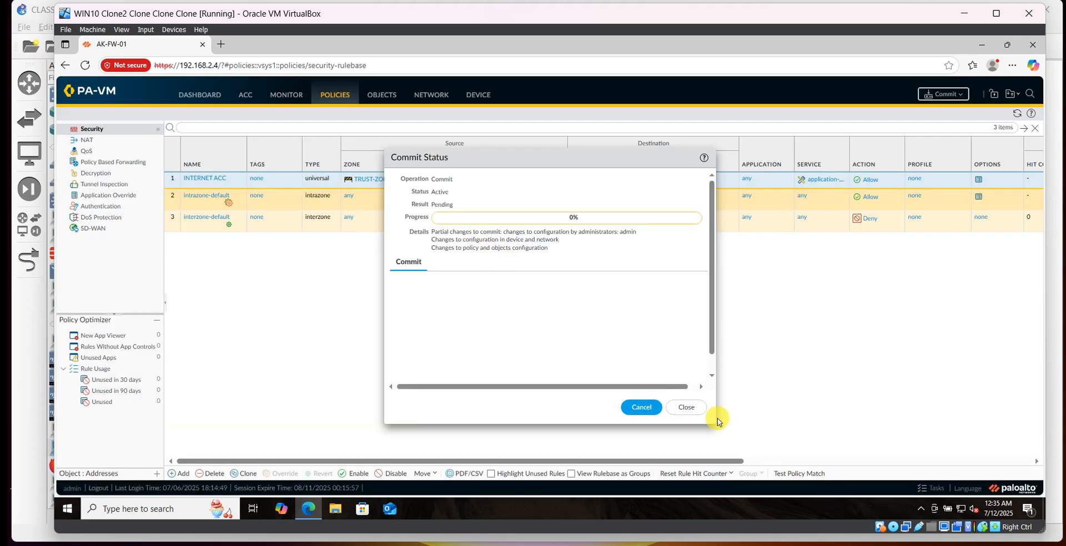
left_click(680, 408)
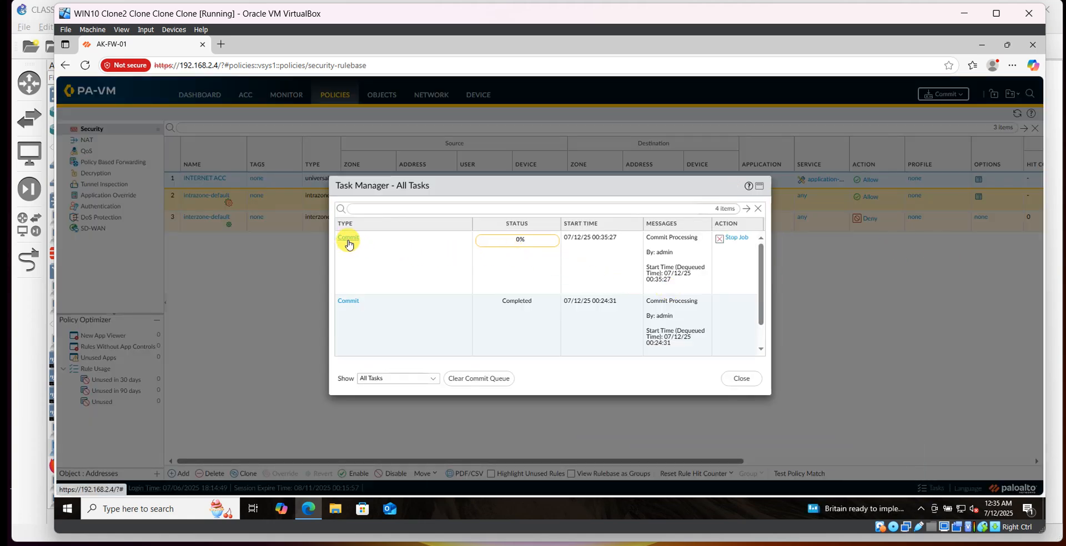
left_click(731, 380)
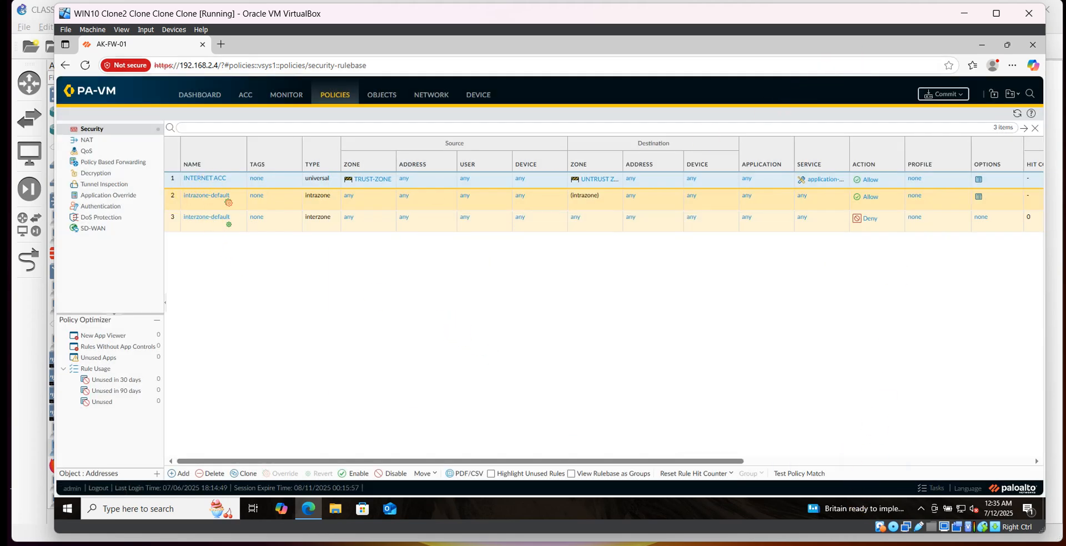
Switch to the GNS3 topology window and hide the devices panel.
left_click(789, 545)
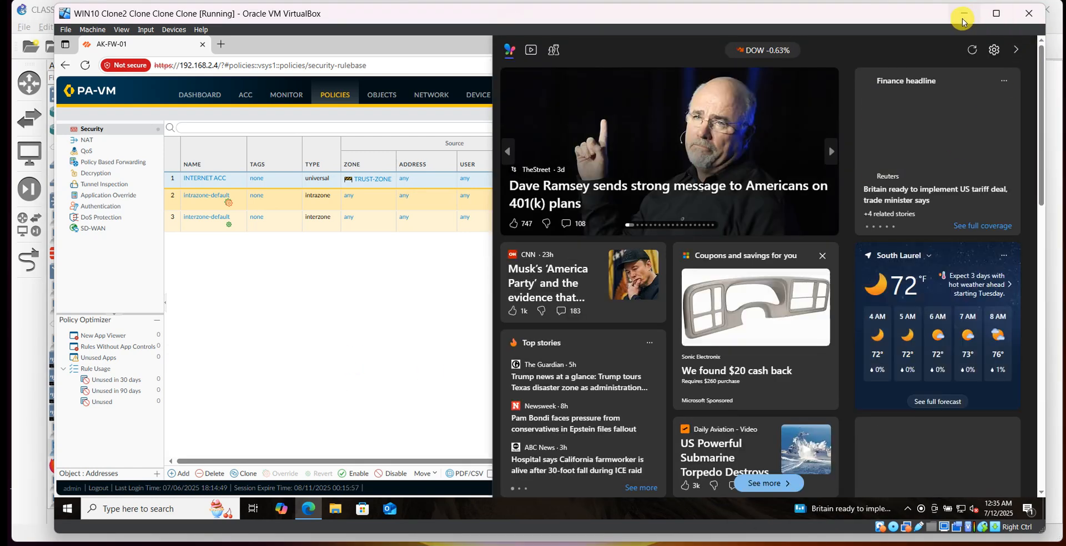
left_click(964, 13)
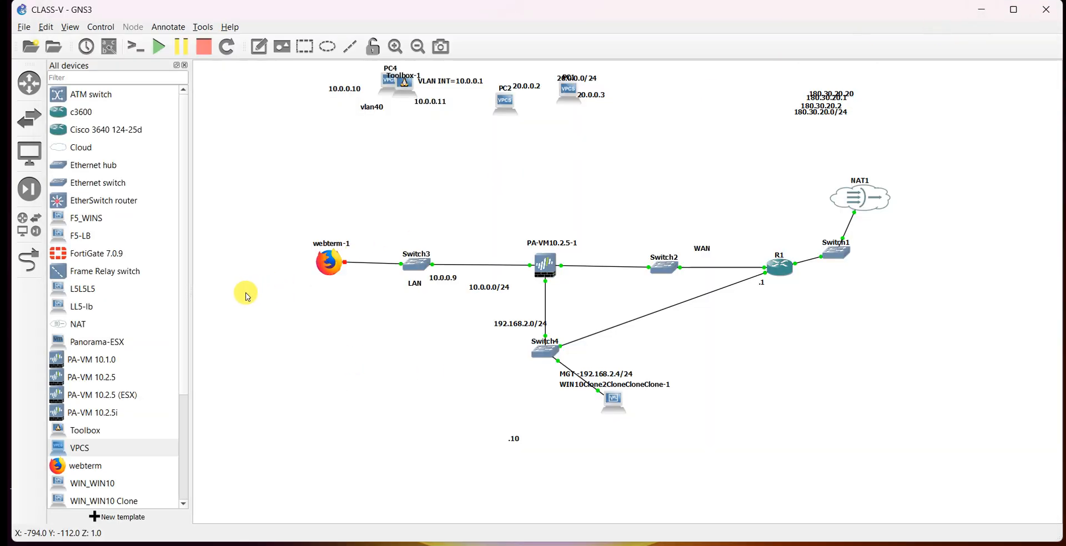
left_click(186, 65)
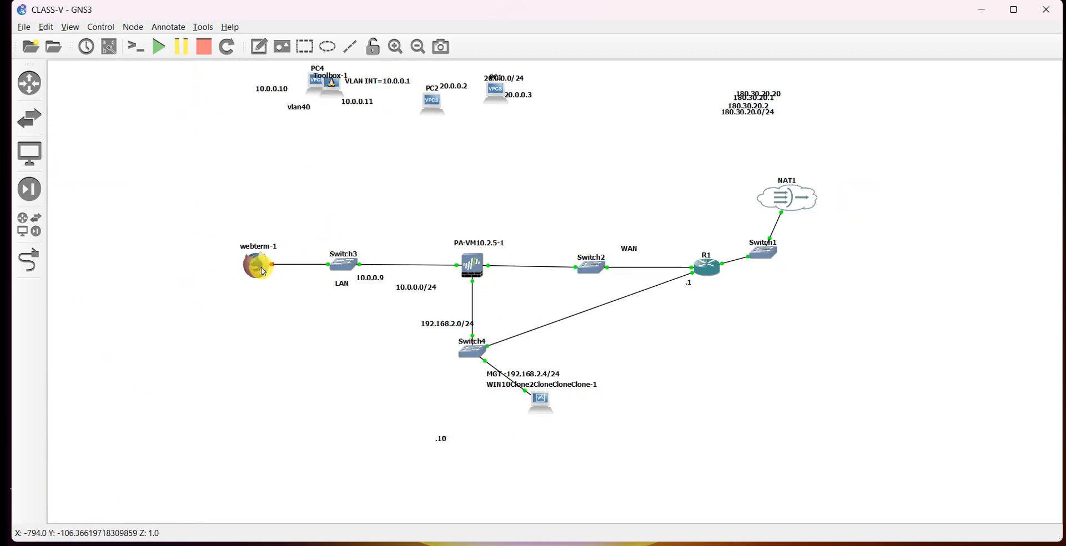
Reposition the 10.0.0.0/24 subnet label closer to the LAN link in the topology.
left_click_drag(263, 270, 262, 273)
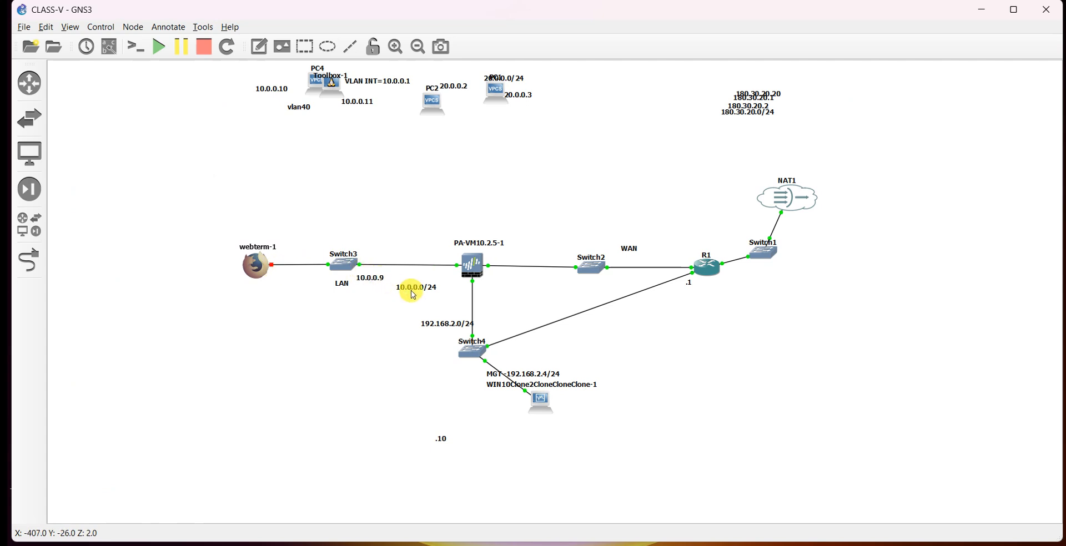
left_click_drag(408, 288, 379, 294)
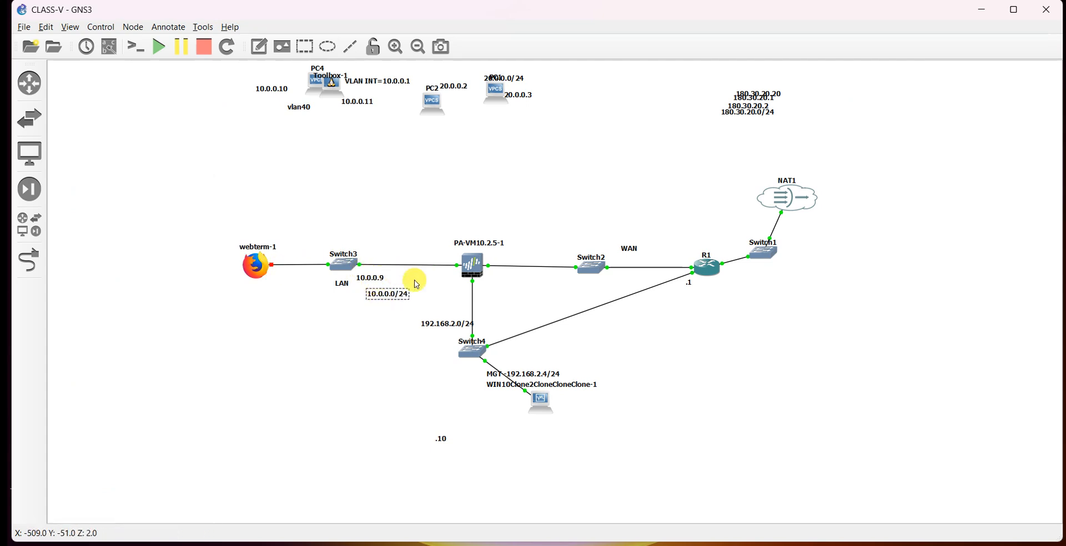
left_click(728, 324)
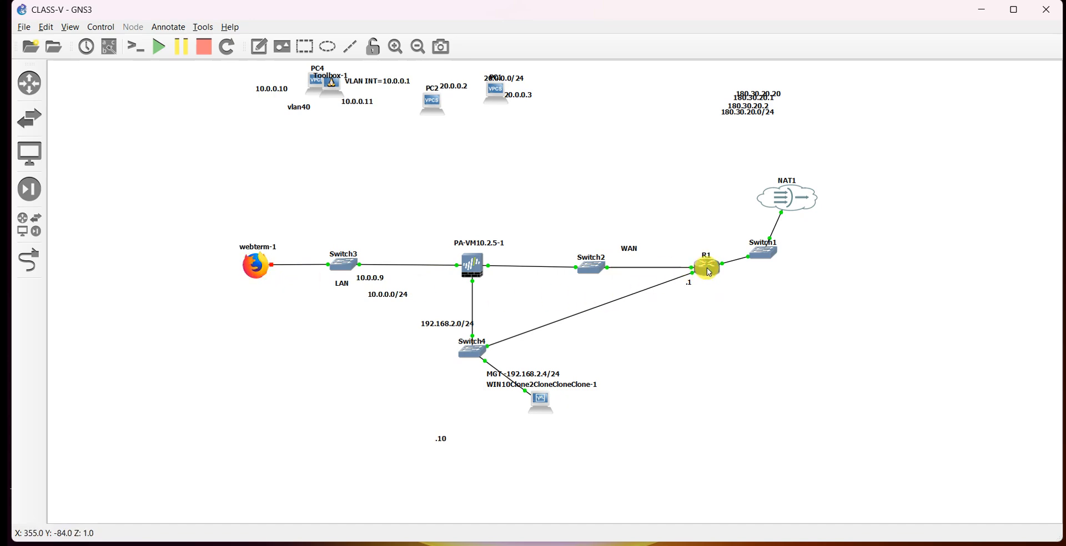
Open webterm-1's interface configuration to review its static addressing, then close it.
right_click(274, 276)
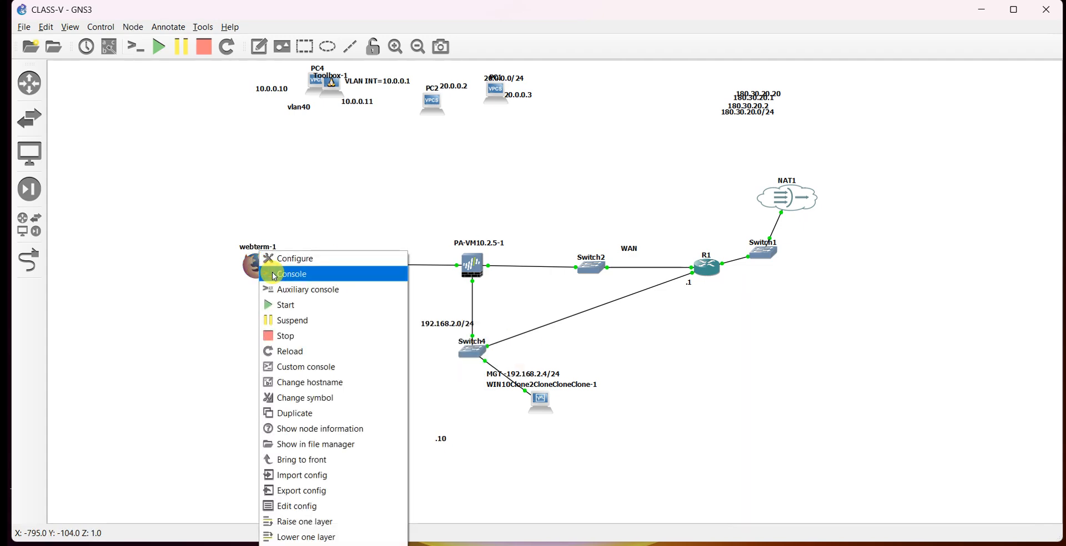
left_click(296, 509)
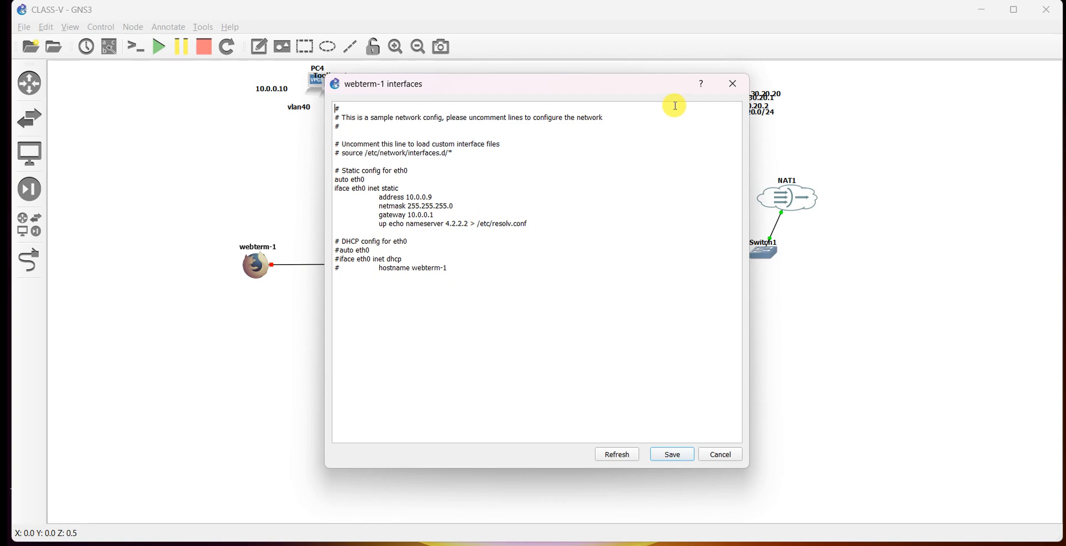
left_click(732, 84)
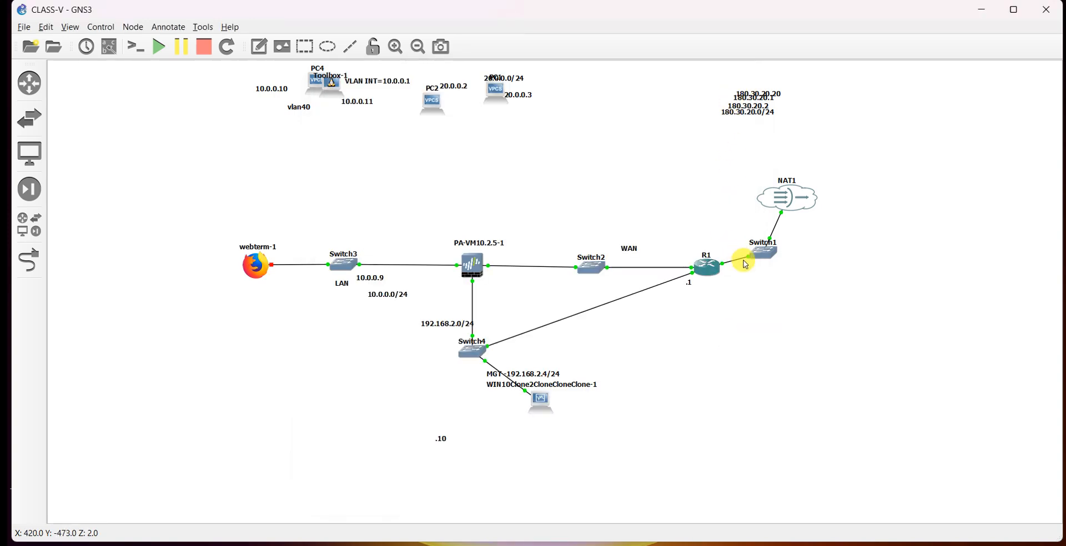
Open R1's auxiliary console, enter privileged mode, and run sh ip int br to list its interfaces.
right_click(703, 270)
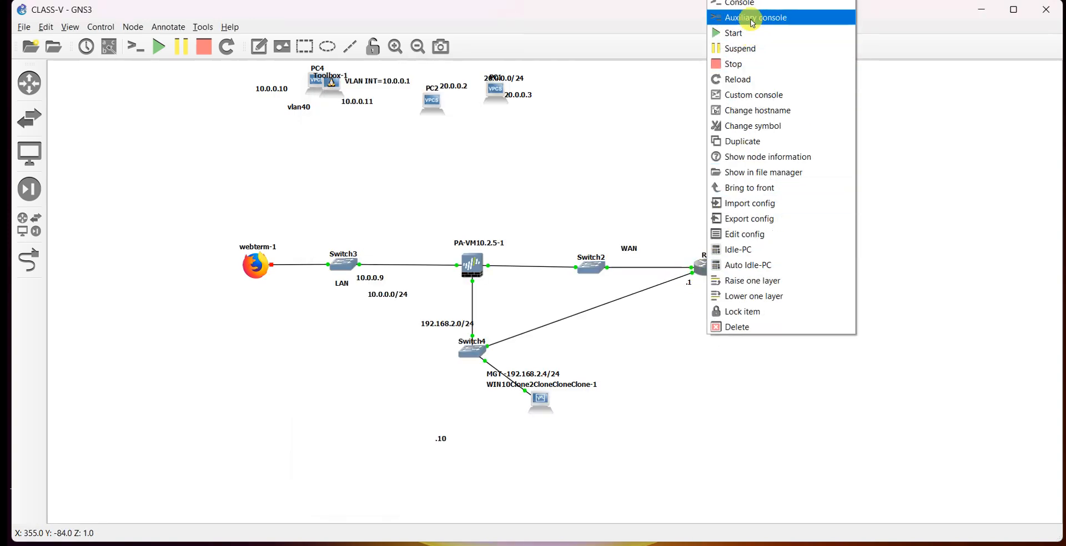
left_click(744, 3)
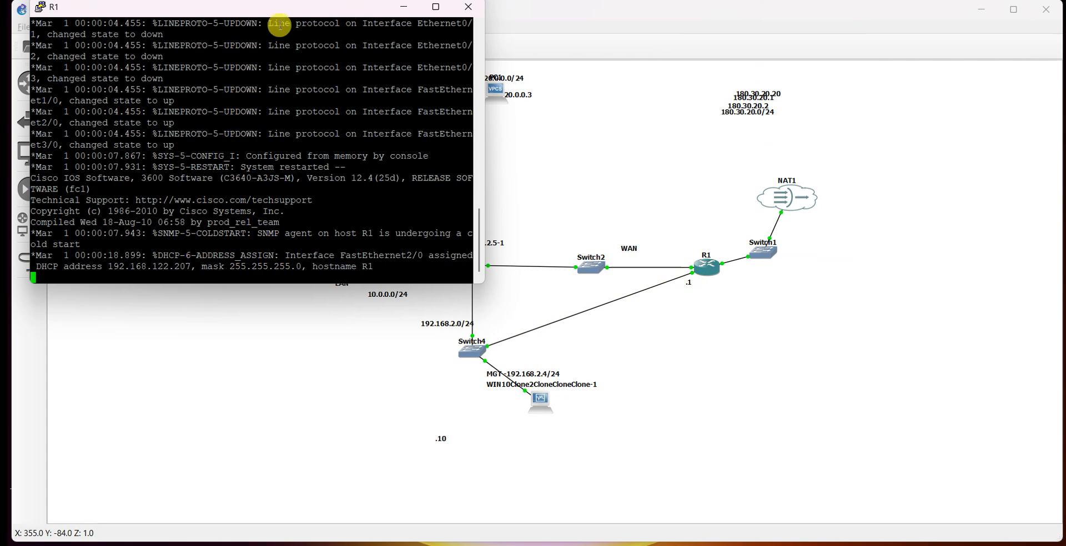
key("Return")
key("Return")
key("Return")
key("Return")
key("Return")
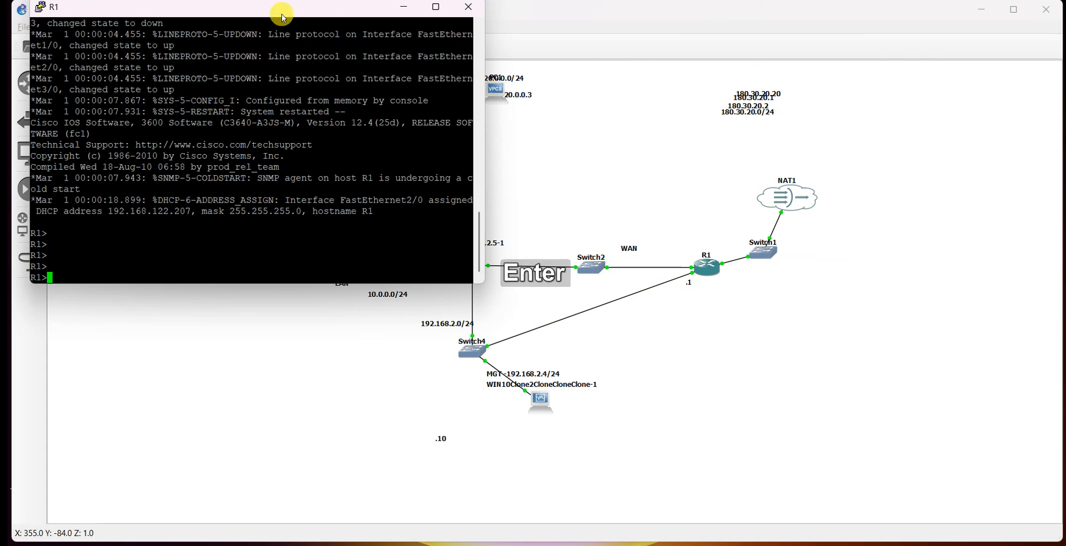
type("en")
key("Return")
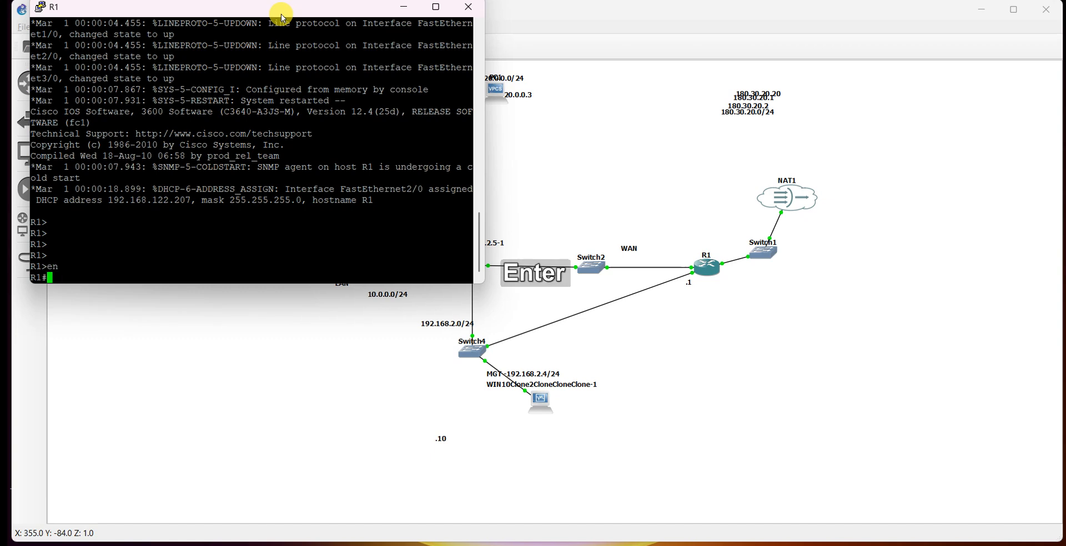
type("sh ip int")
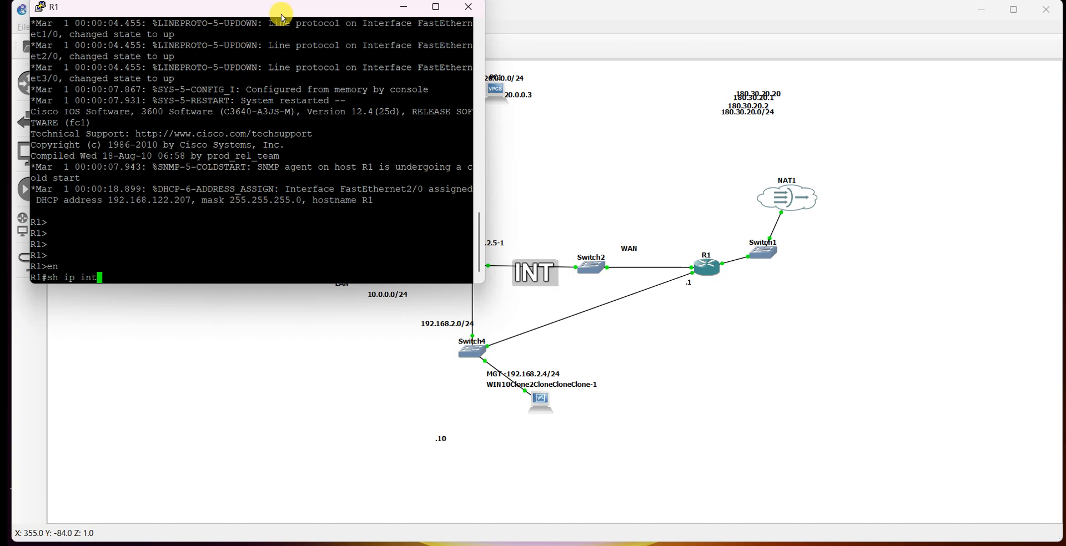
type(" br")
key("Return")
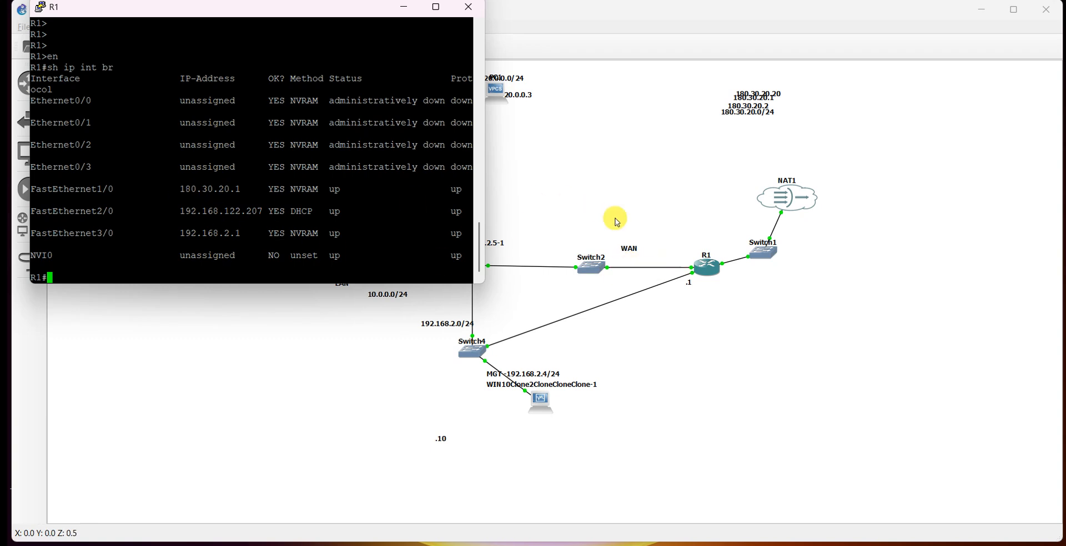
Bring the R1 console back and select the FastEthernet1/0 address 180.30.20.1.
left_click(594, 178)
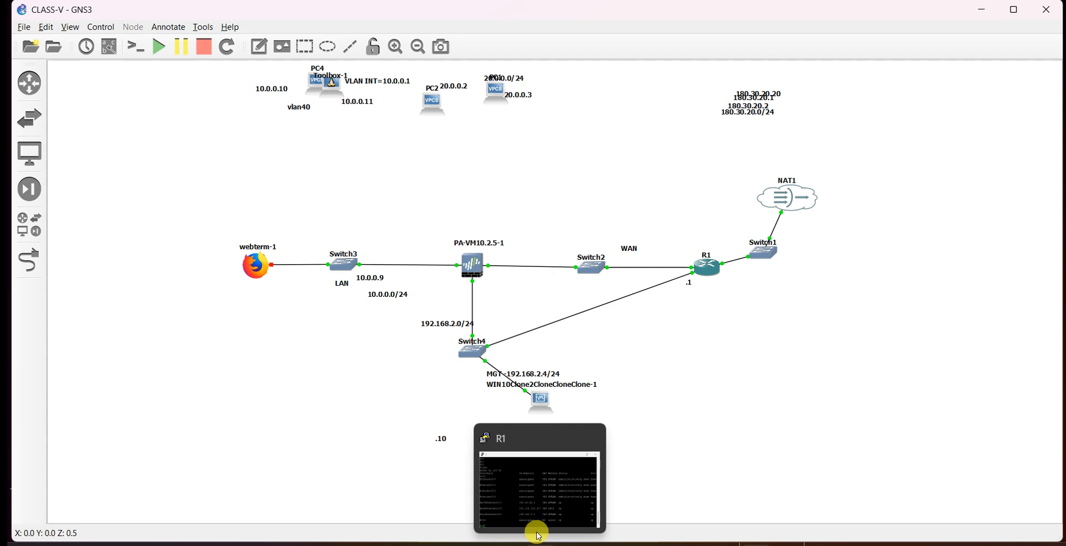
left_click(537, 534)
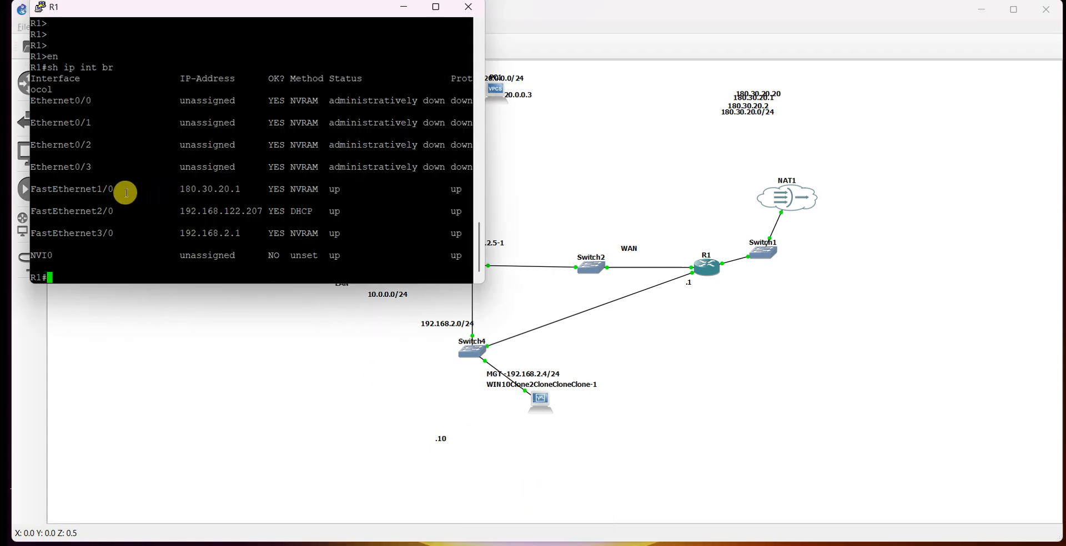
left_click_drag(164, 189, 248, 188)
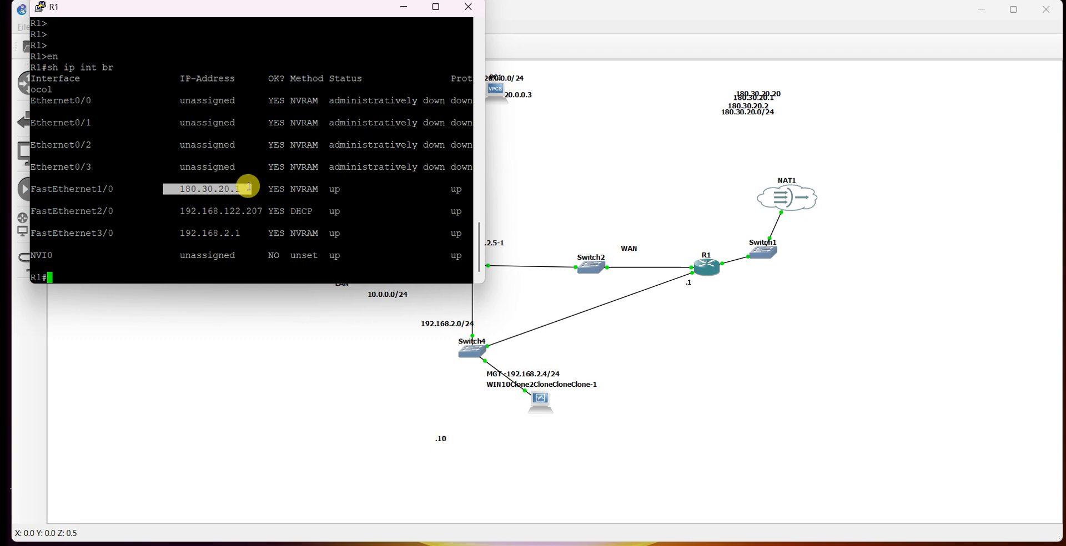
left_click(675, 150)
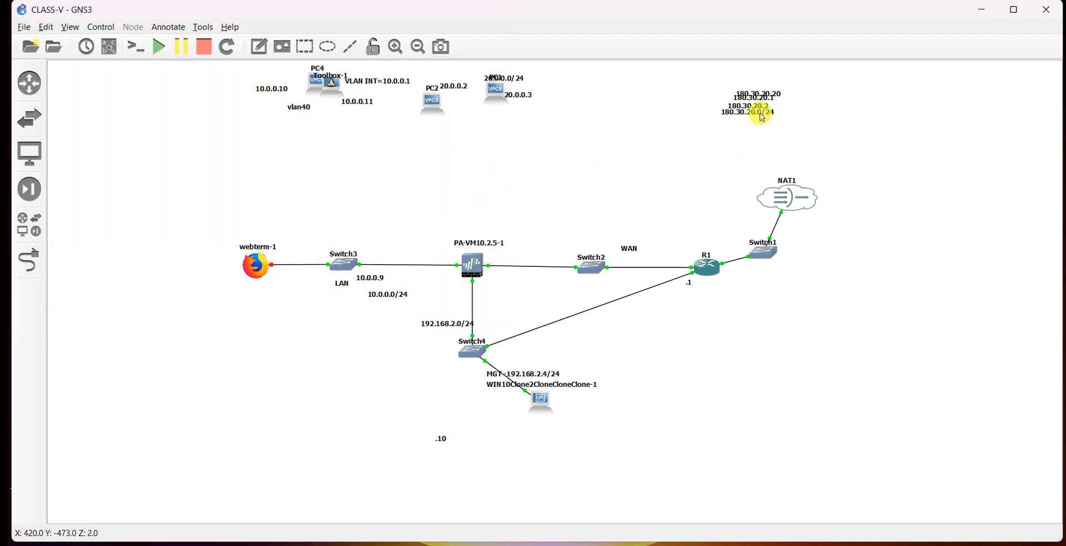
Move the 180.30.20.0/24 label below the PA-VM and the 10.0.0.0/24 label to the top-right notes.
left_click_drag(765, 93, 486, 294)
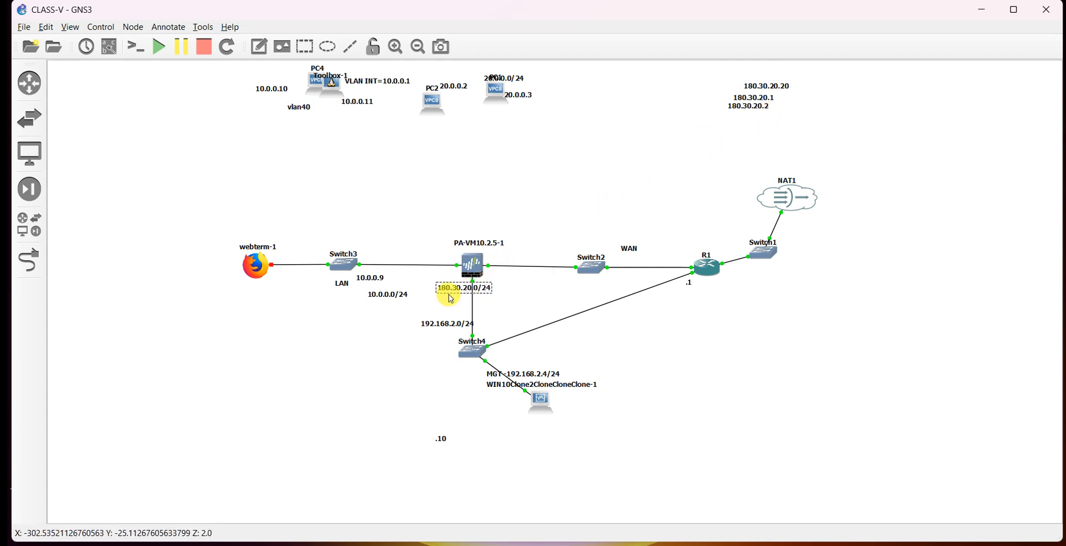
left_click_drag(380, 294, 766, 81)
Move the 10.0.0.9 label on the LAN side and change its text to 180.30.20.9.
left_click_drag(369, 278, 376, 303)
double_click(378, 305)
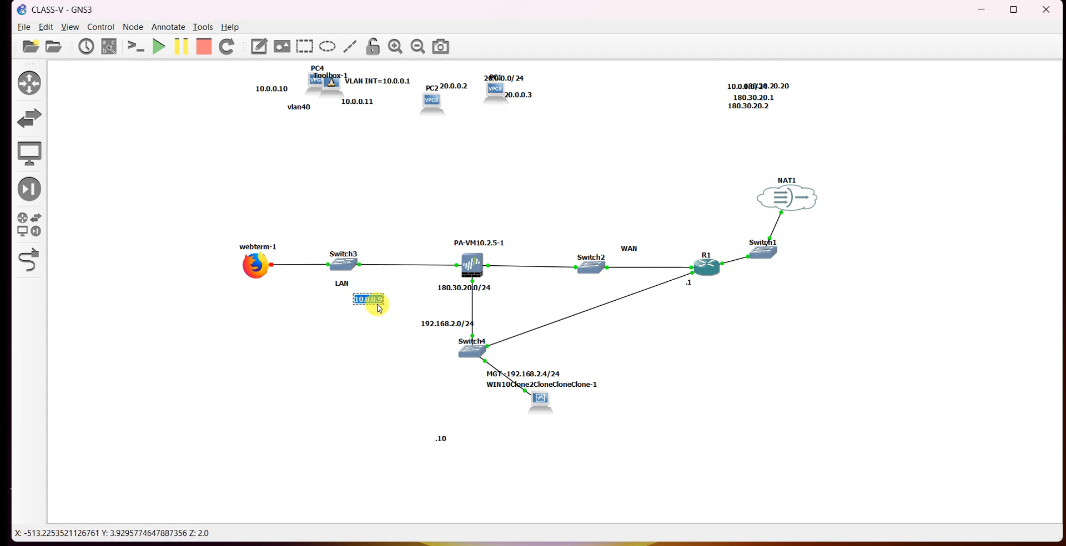
type("1")
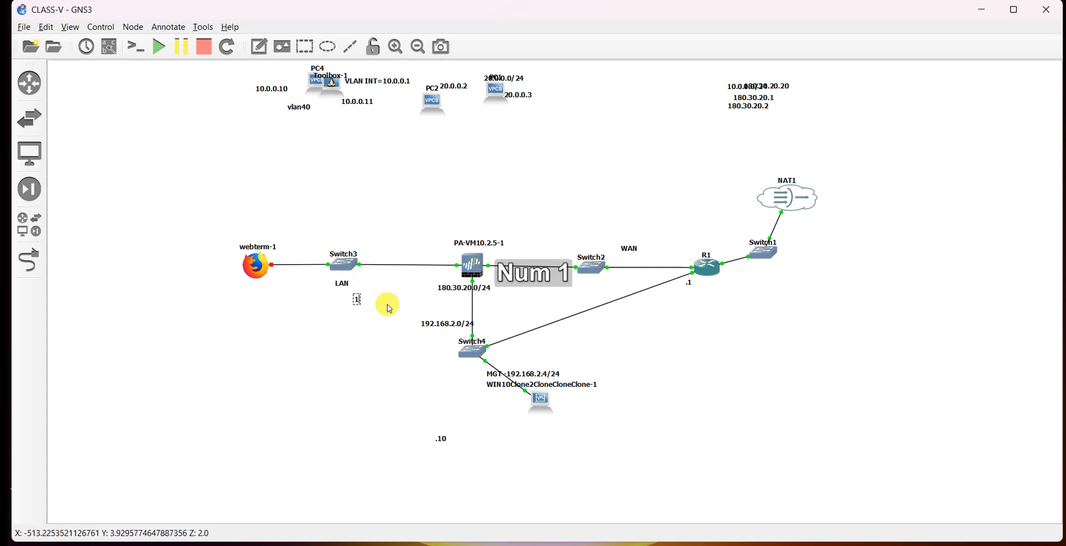
type("80.30.")
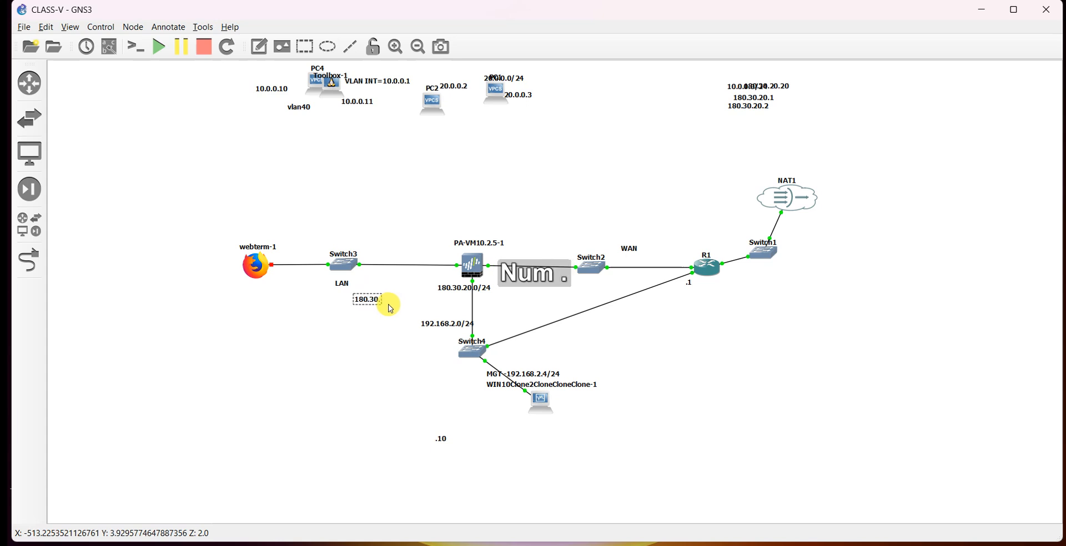
type("20.9")
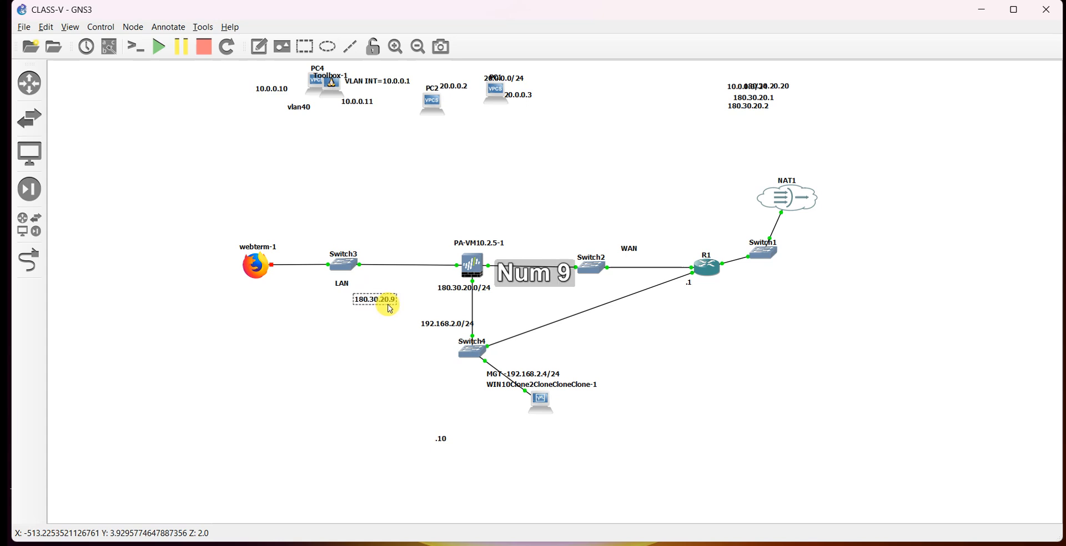
Place the 180.30.20.9 label under webterm-1 and nudge the 180.30.20.0/24 label beneath the PA-VM.
left_click_drag(384, 302, 273, 298)
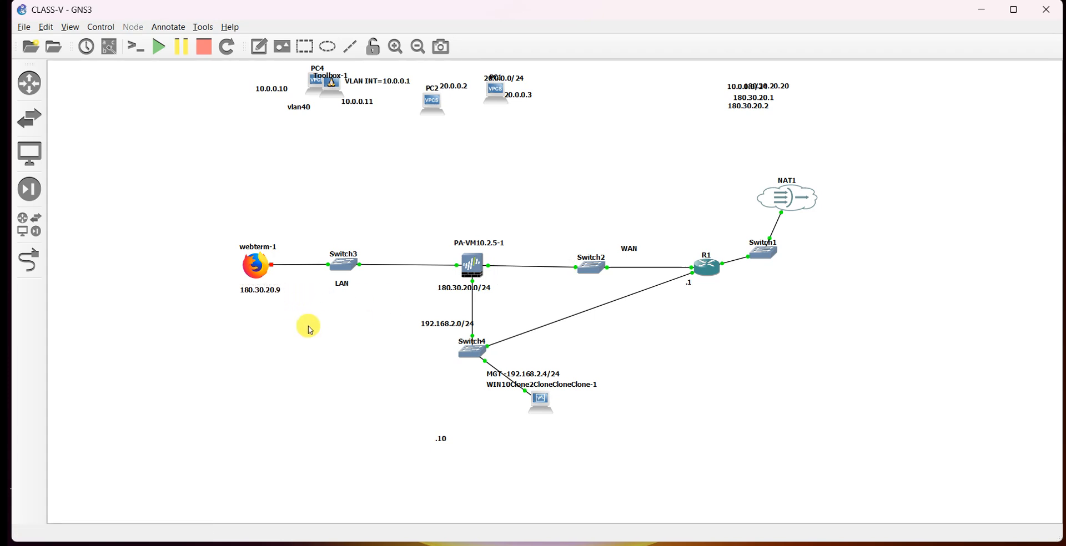
left_click_drag(463, 290, 472, 289)
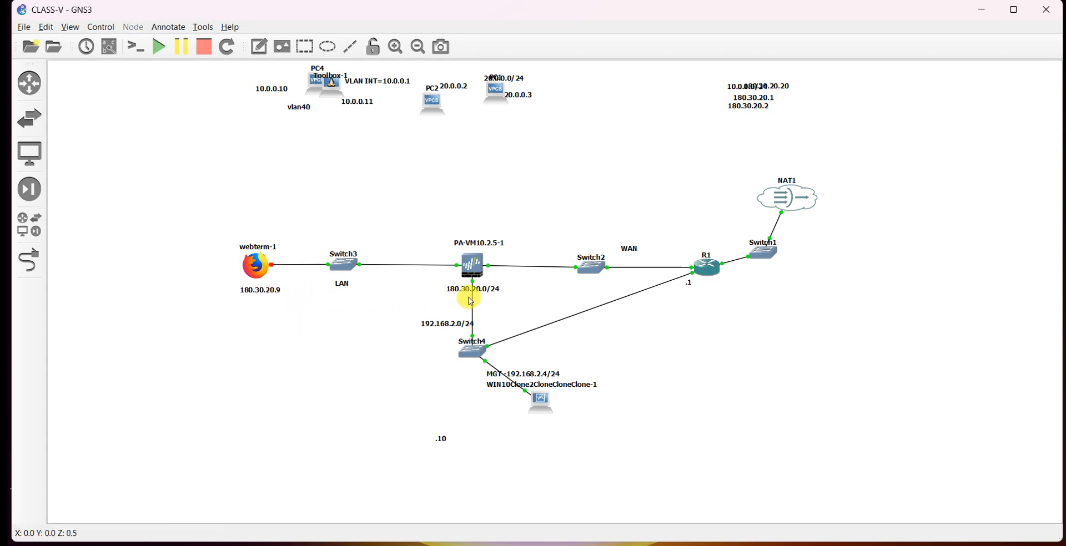
left_click(487, 298)
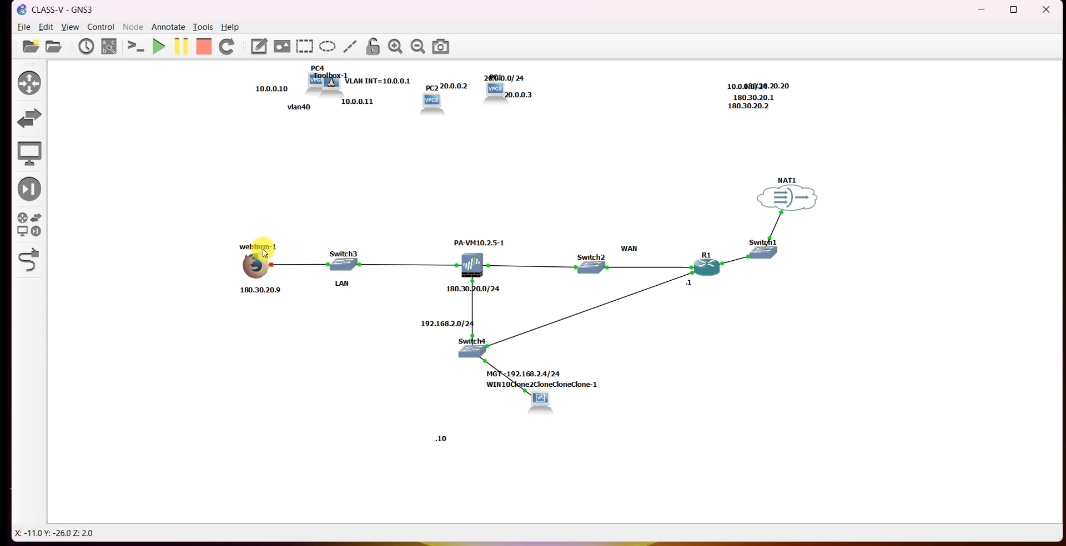
Edit webterm-1's network config, setting eth0 address to 180.30.20.9 and gateway to 180.30.20.1, and save it.
right_click(256, 265)
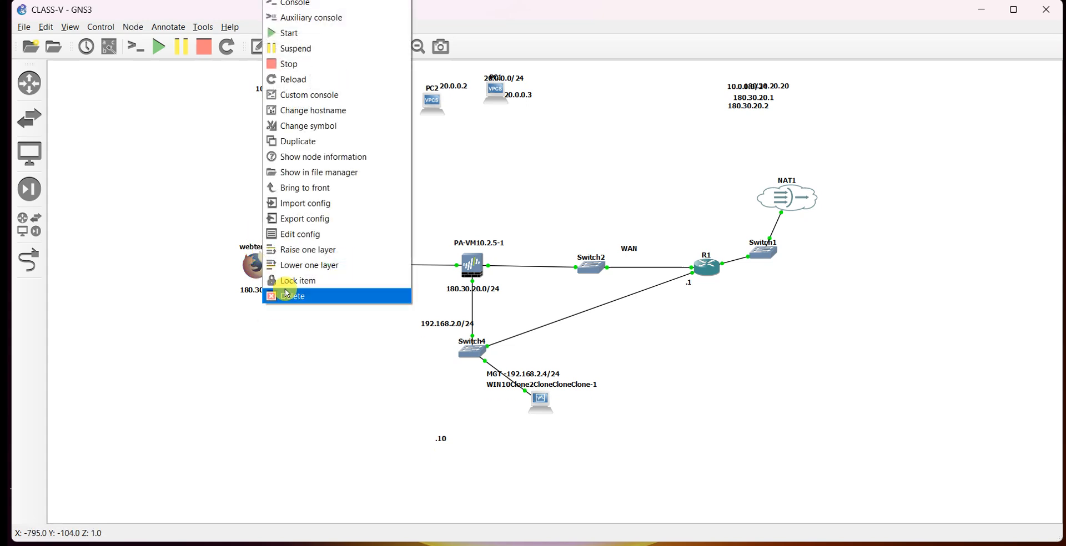
left_click(295, 234)
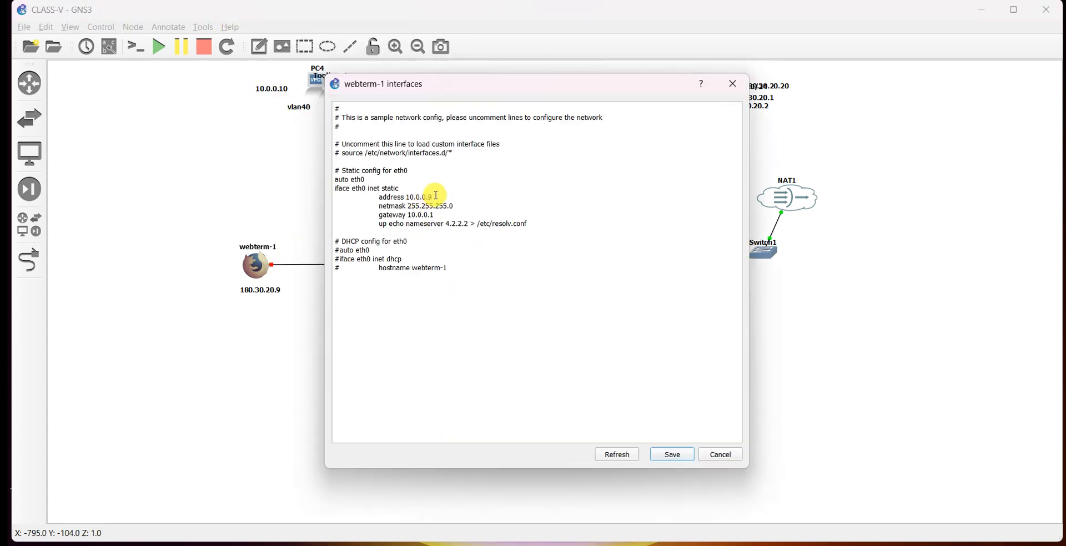
key("BackSpace")
key("BackSpace")
key("BackSpace")
key("BackSpace")
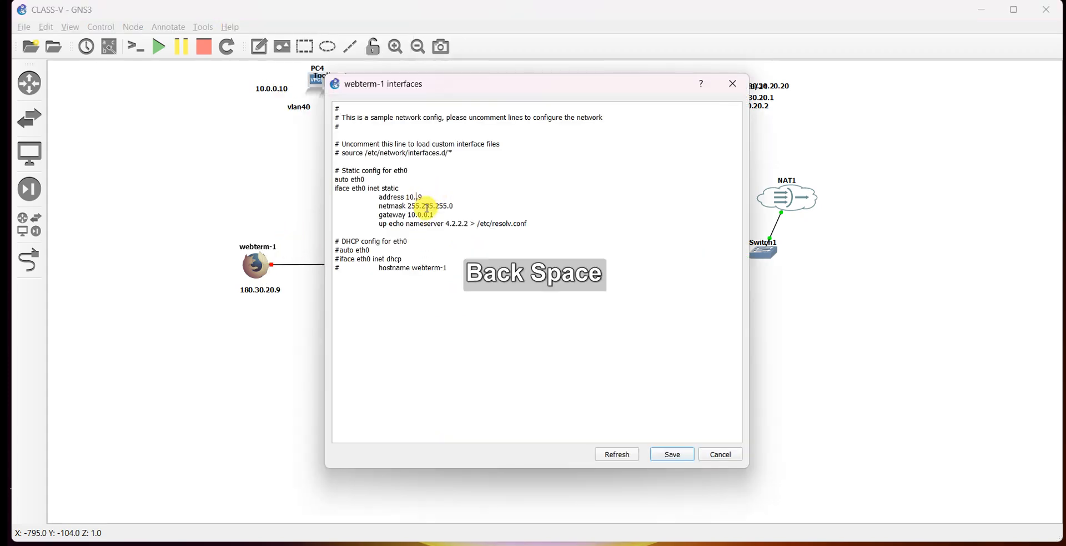
type("80.")
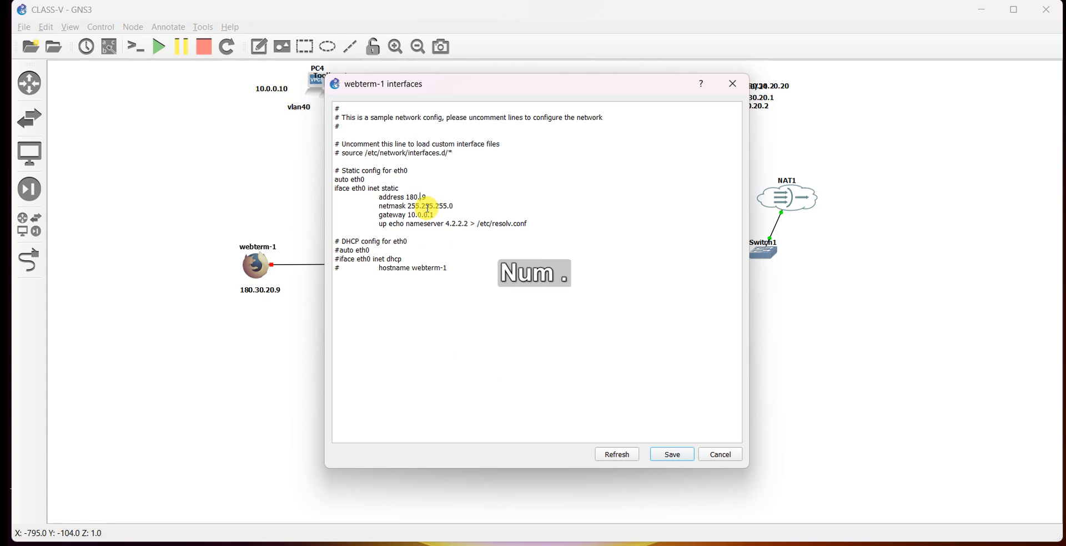
type("30.20.")
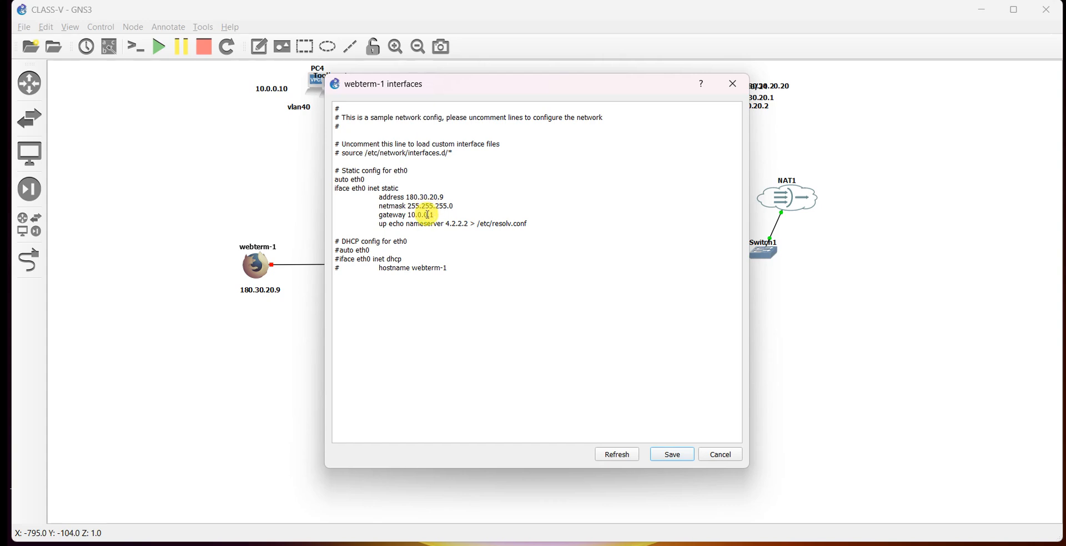
key("BackSpace")
key("BackSpace")
key("BackSpace")
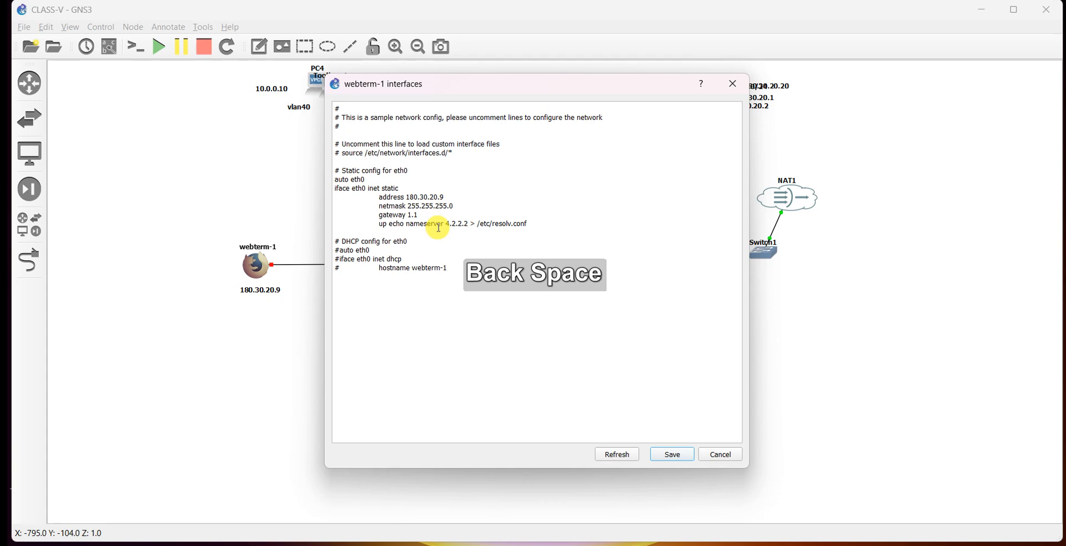
type("80.30")
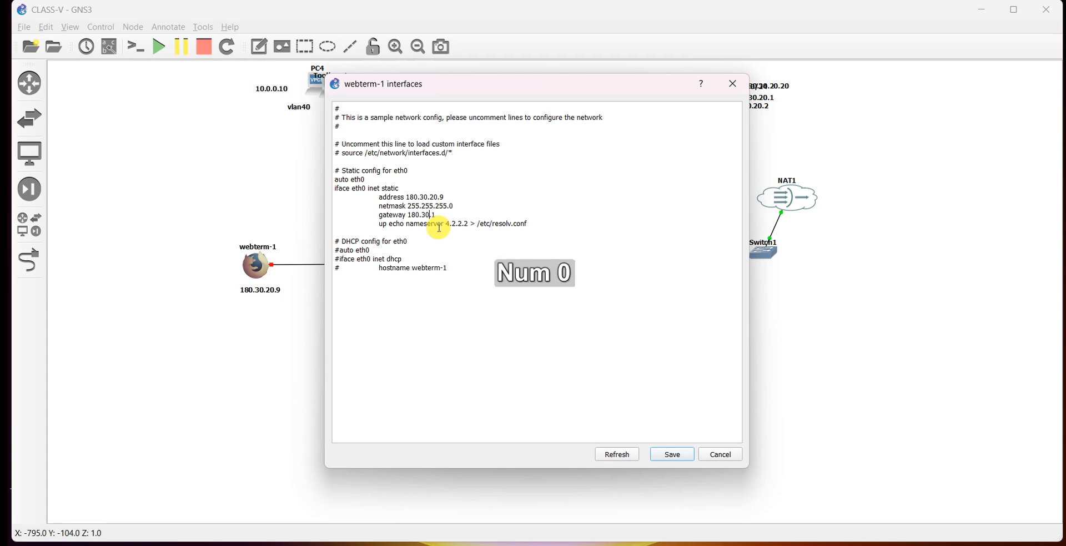
type(".20")
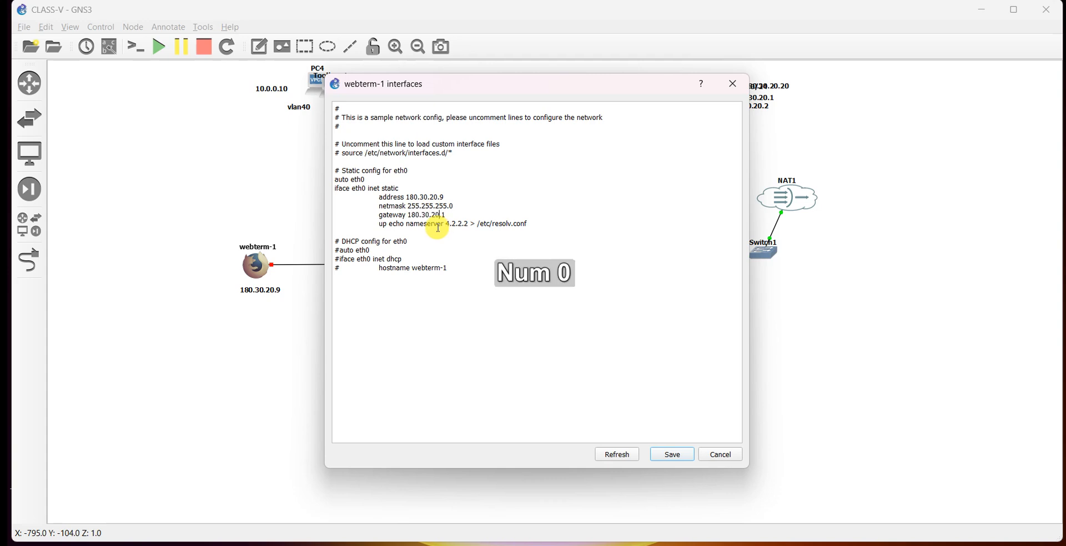
left_click(673, 456)
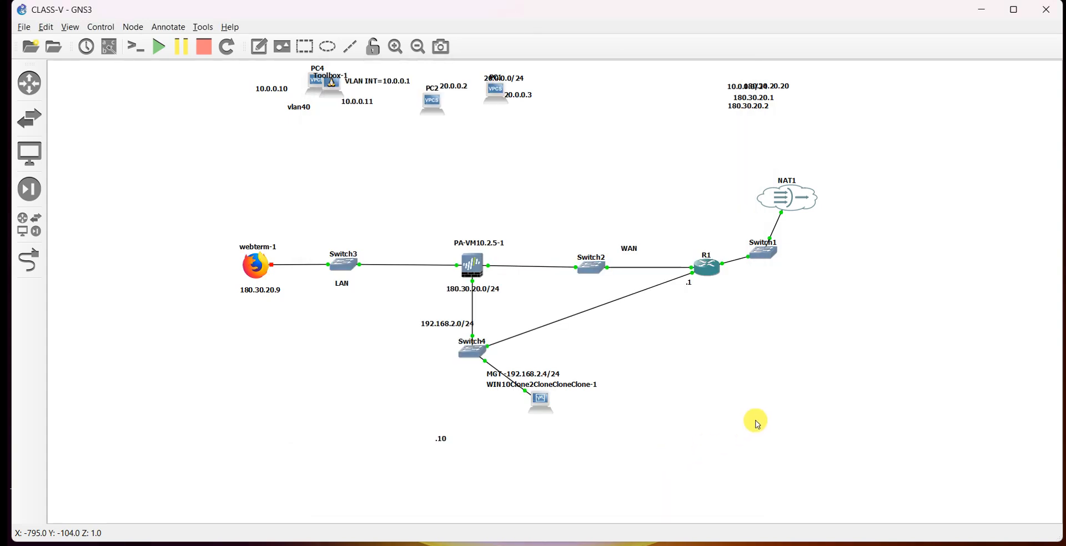
Start webterm-1 and move the 180.30.20.1 label from the notes to beside R1 on the WAN link.
right_click(255, 266)
left_click(300, 33)
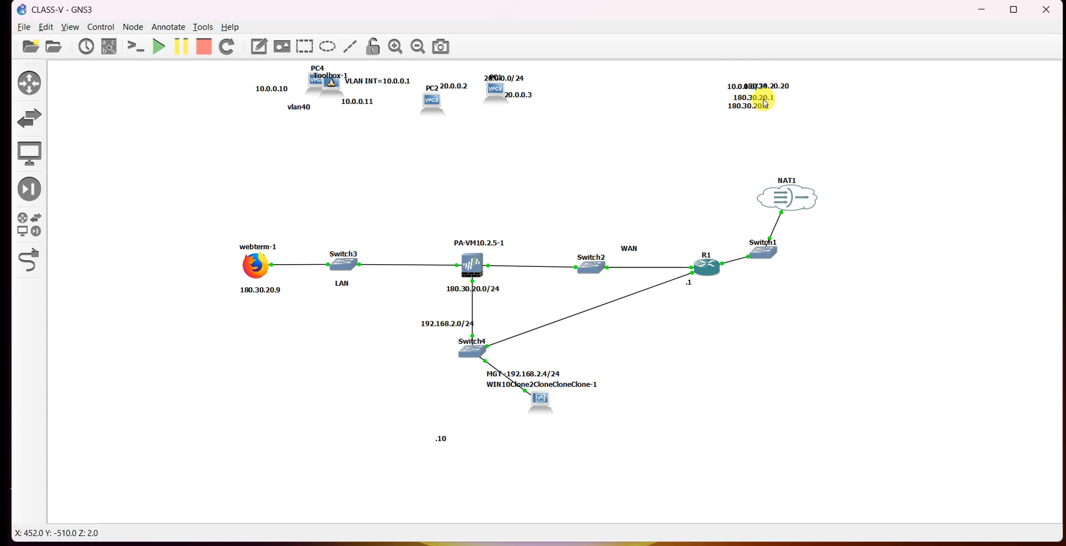
left_click_drag(766, 101, 672, 280)
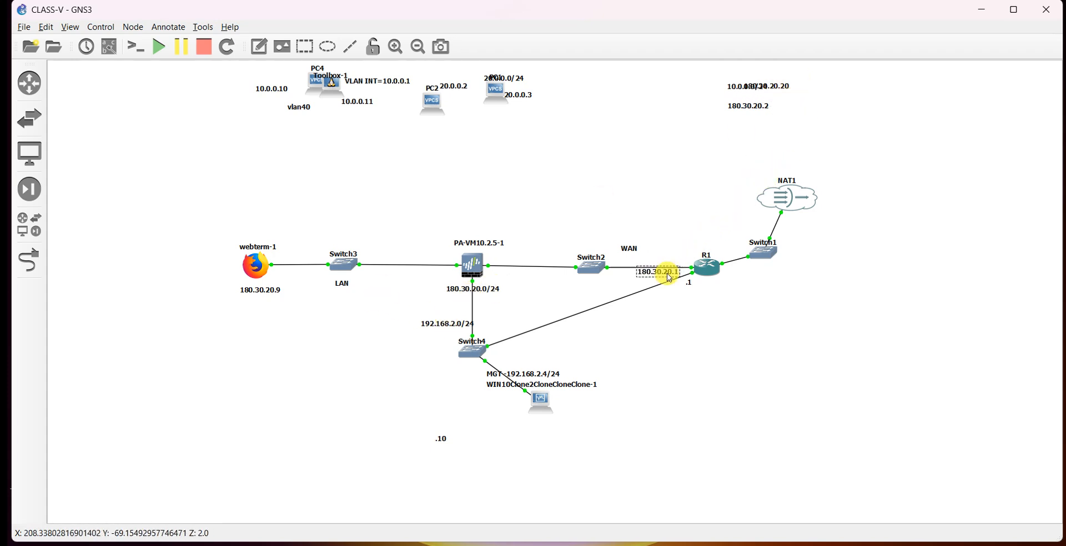
left_click(663, 216)
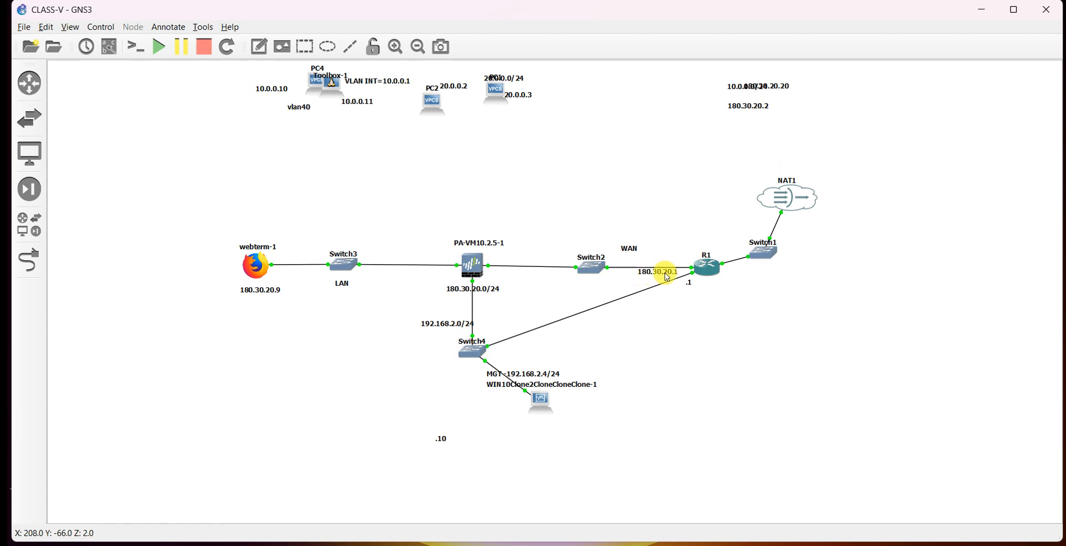
left_click_drag(673, 280, 683, 265)
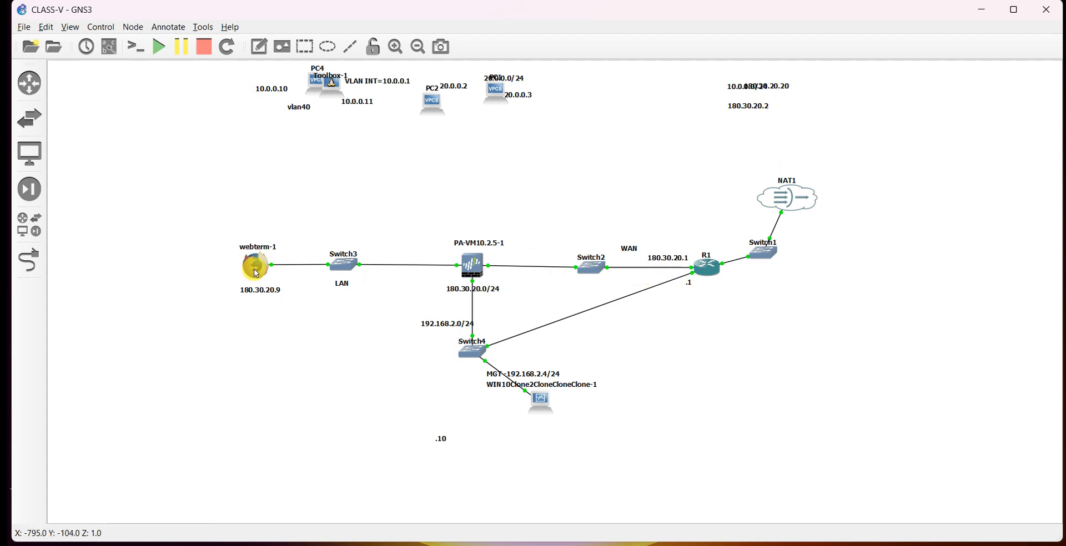
Shift webterm-1 slightly left and fine-tune the 180.30.20.1 label's position next to R1.
mouse_move(257, 272)
left_mouse_down()
mouse_move(666, 247)
mouse_move(754, 218)
mouse_move(688, 247)
mouse_move(656, 286)
mouse_move(246, 271)
left_mouse_up()
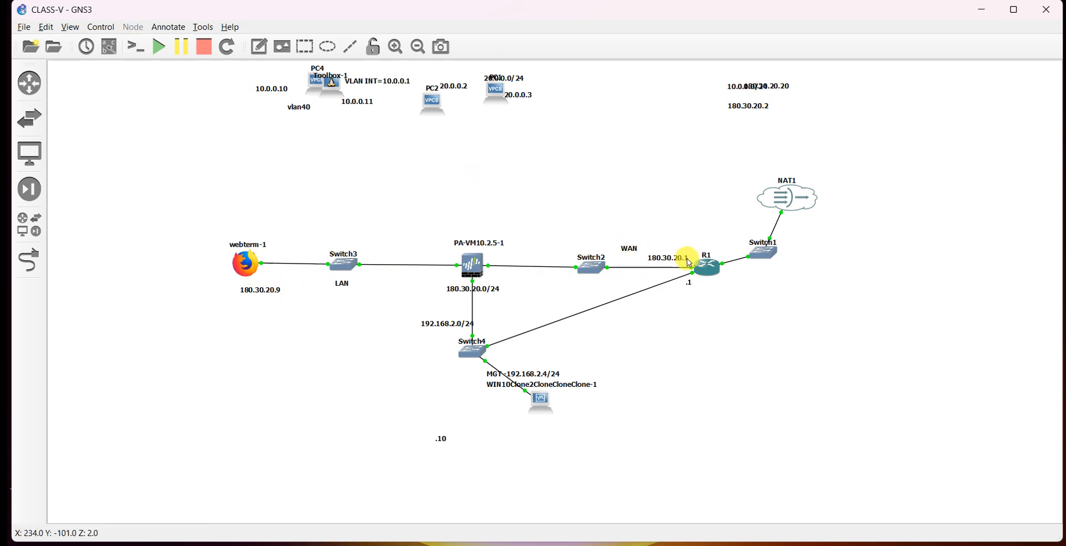
left_click_drag(683, 258, 679, 259)
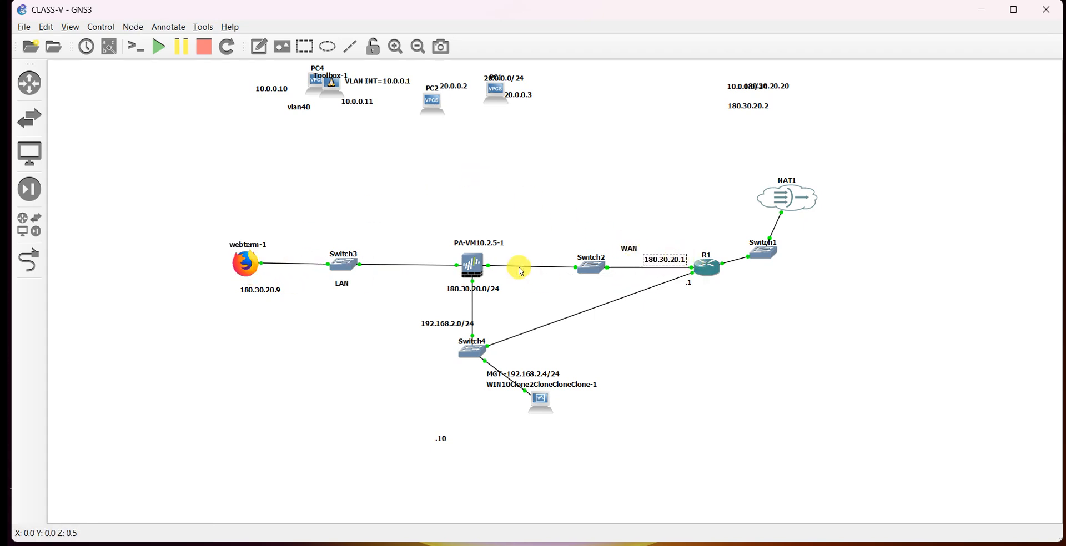
left_click(596, 234)
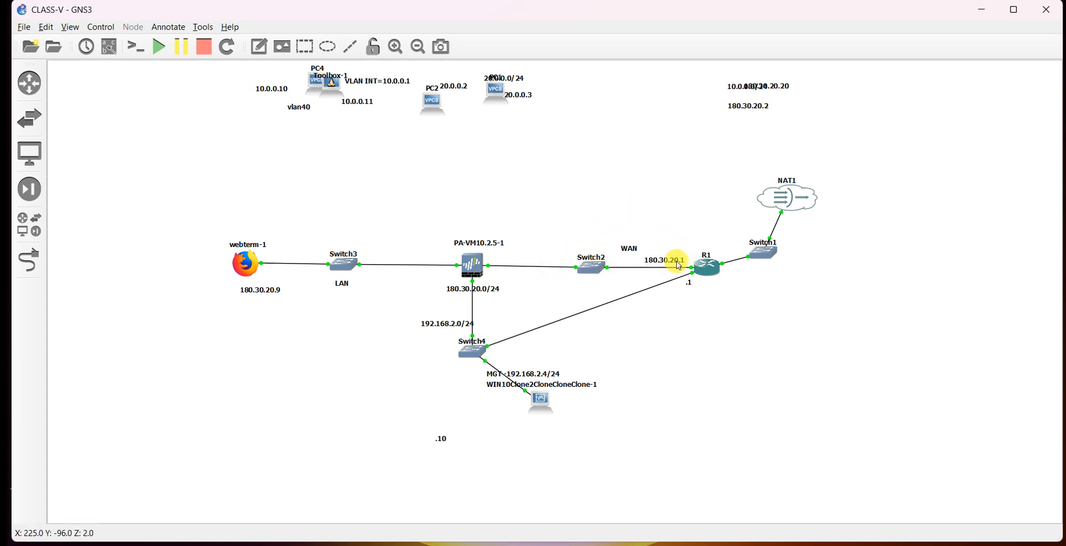
left_click_drag(677, 262, 682, 263)
left_click(678, 239)
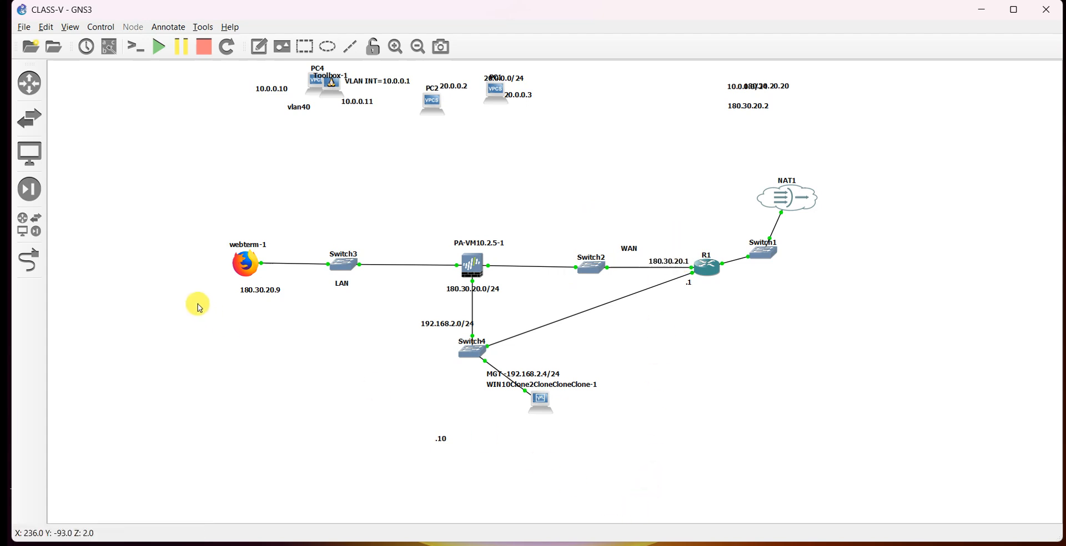
Open webterm-1's console, start a new browser session, and load YouTube to test internet access.
left_click(245, 270)
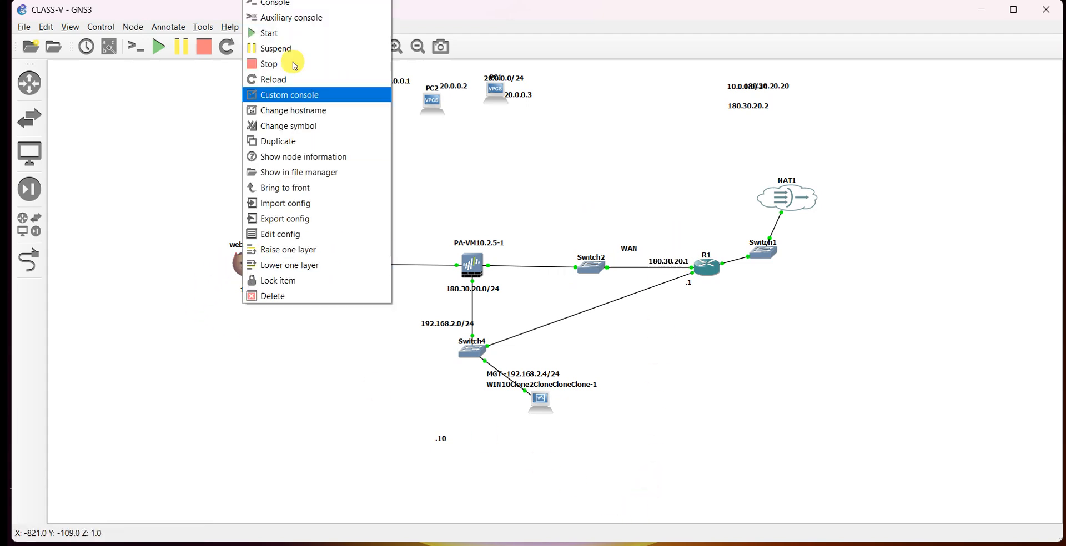
left_click(268, 5)
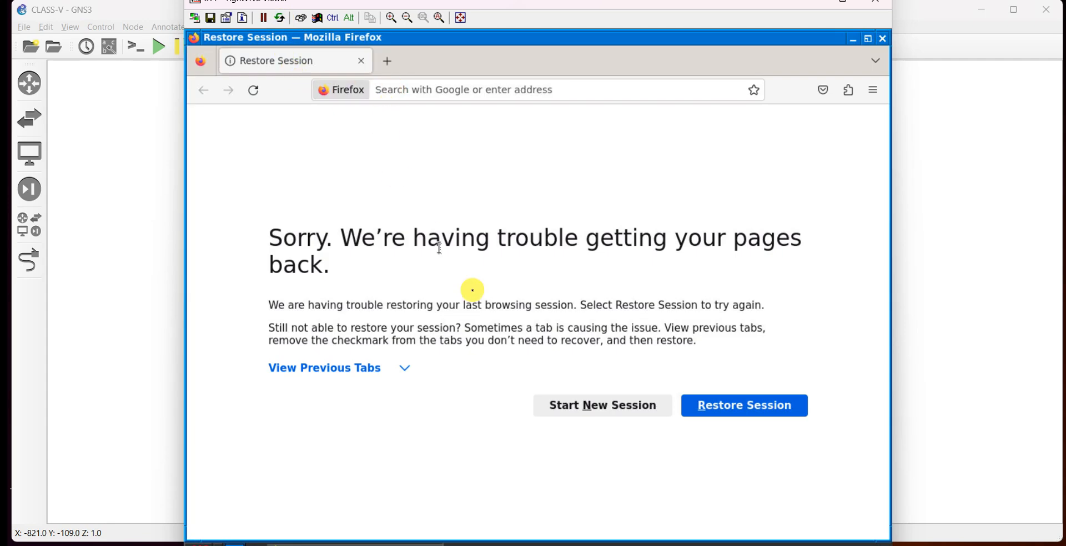
left_click(568, 398)
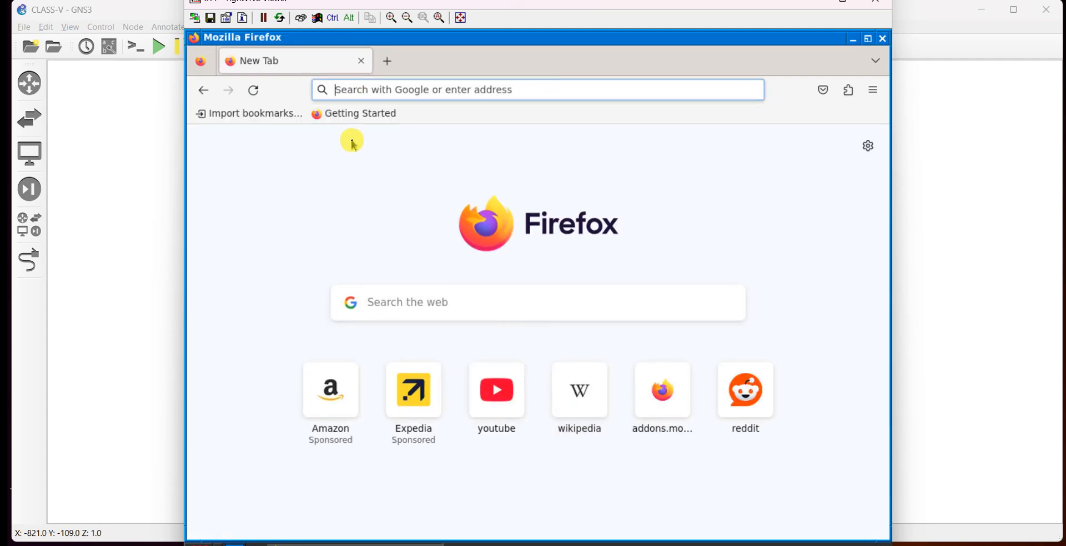
left_click(480, 378)
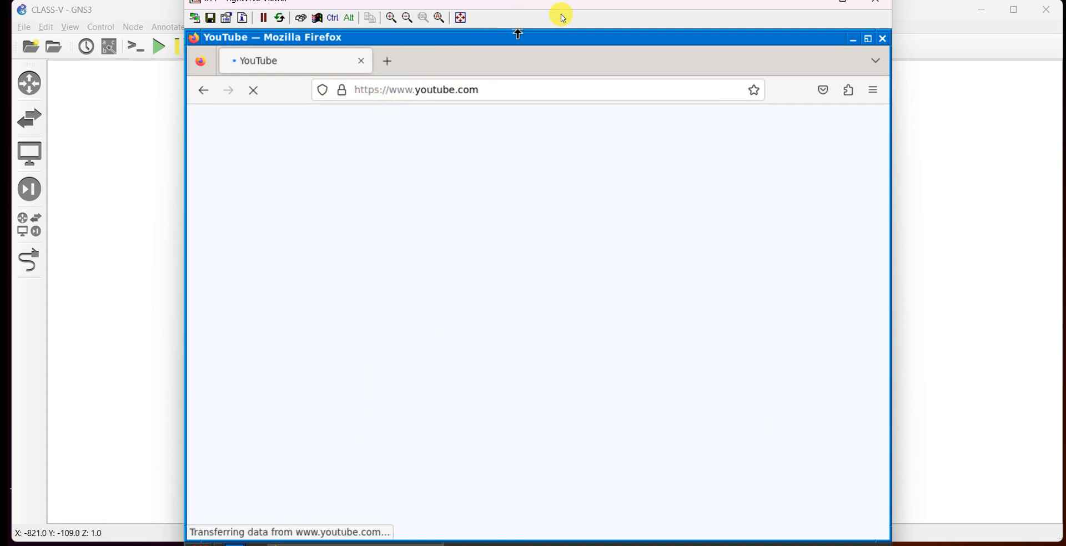
left_click_drag(575, 2, 620, 3)
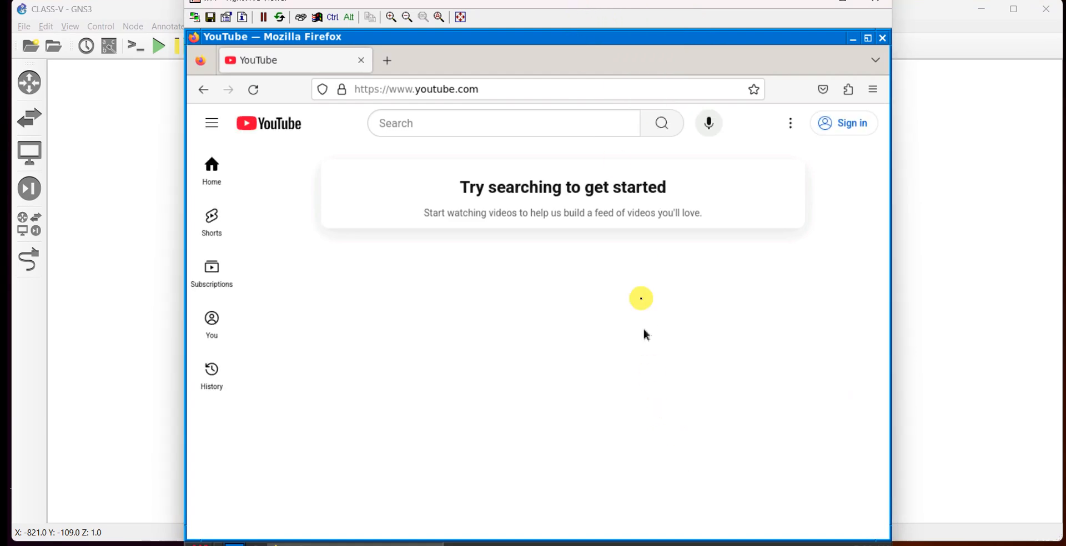
left_click_drag(638, 24, 637, 53)
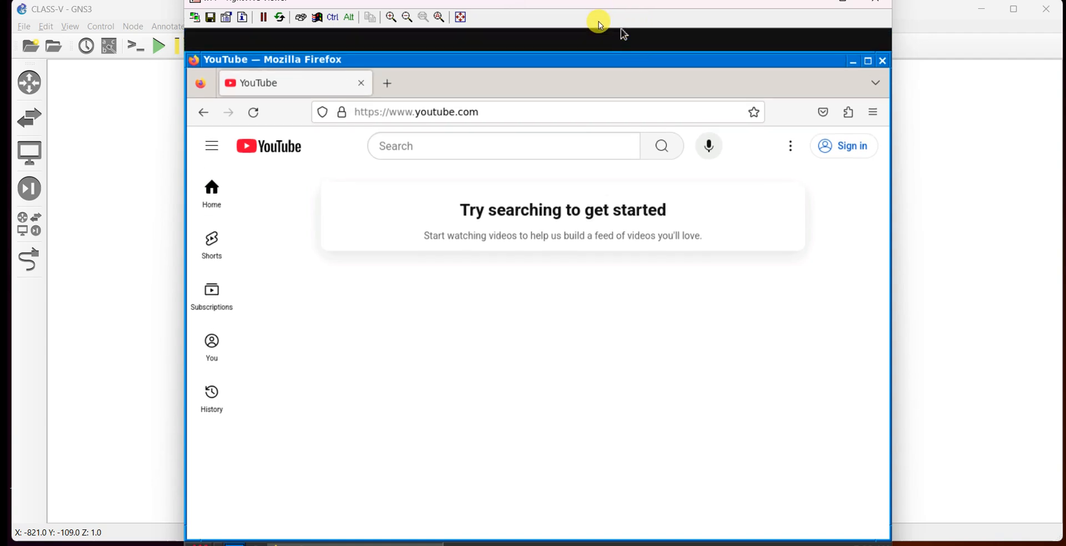
left_click_drag(614, 63, 610, 9)
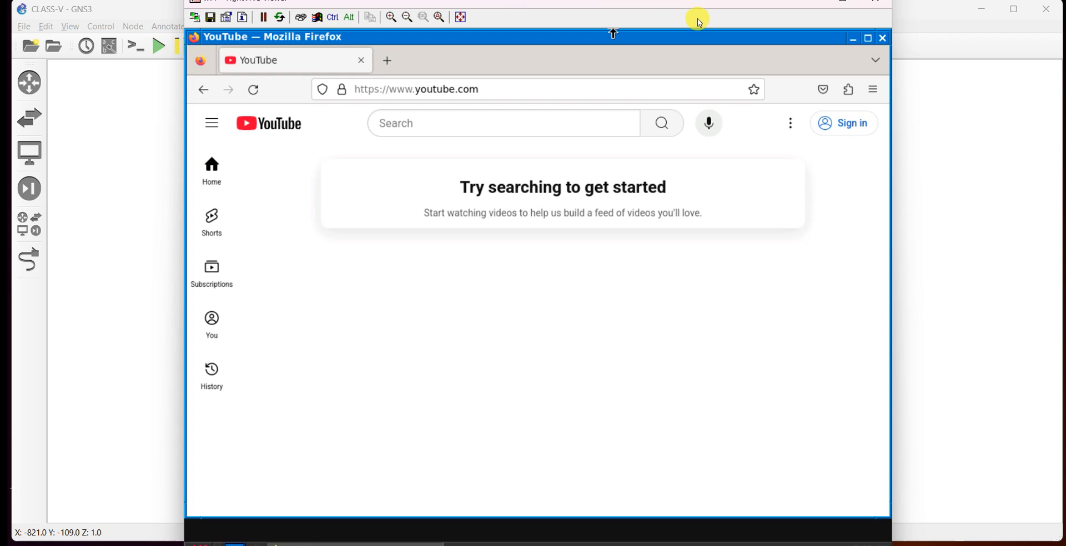
Load Amazon and Reddit in new browser tabs, then minimize the webterm viewer.
left_click(385, 65)
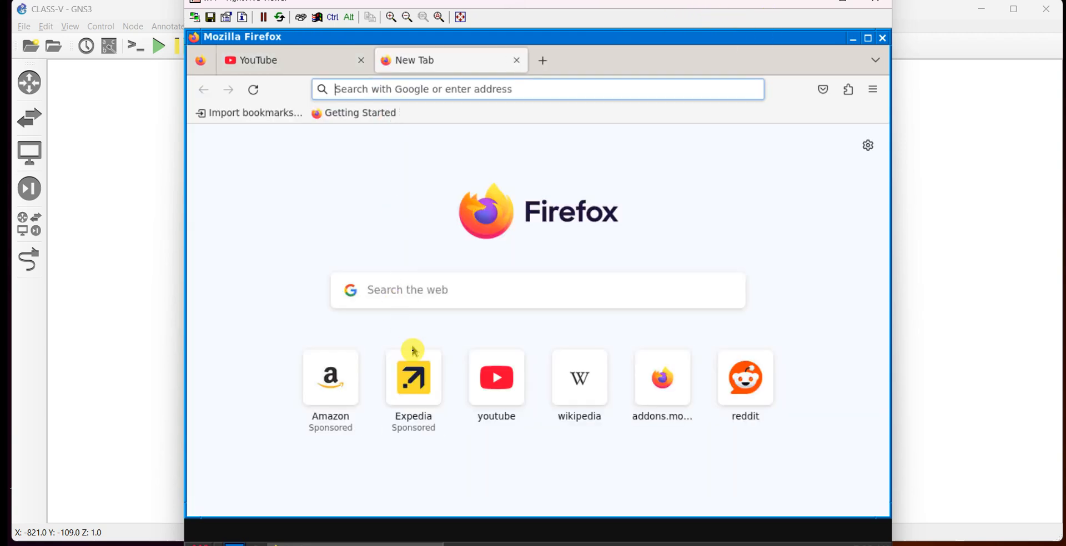
left_click(331, 373)
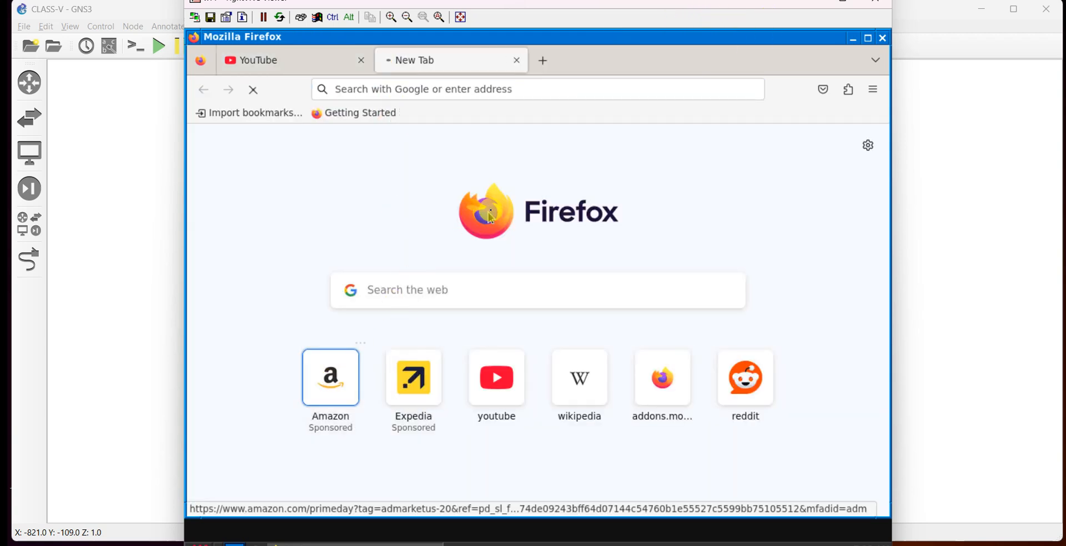
left_click(542, 60)
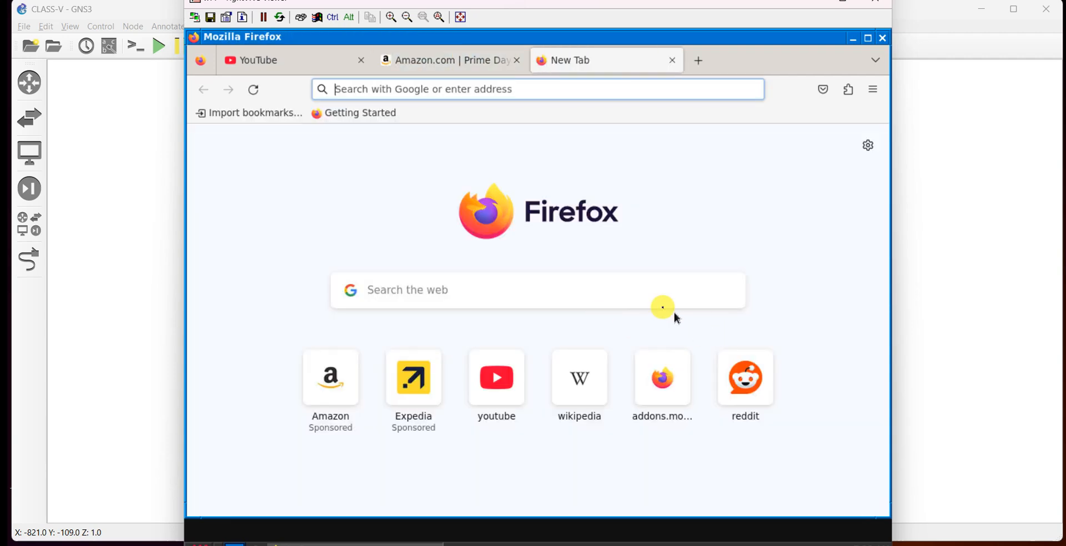
left_click(746, 377)
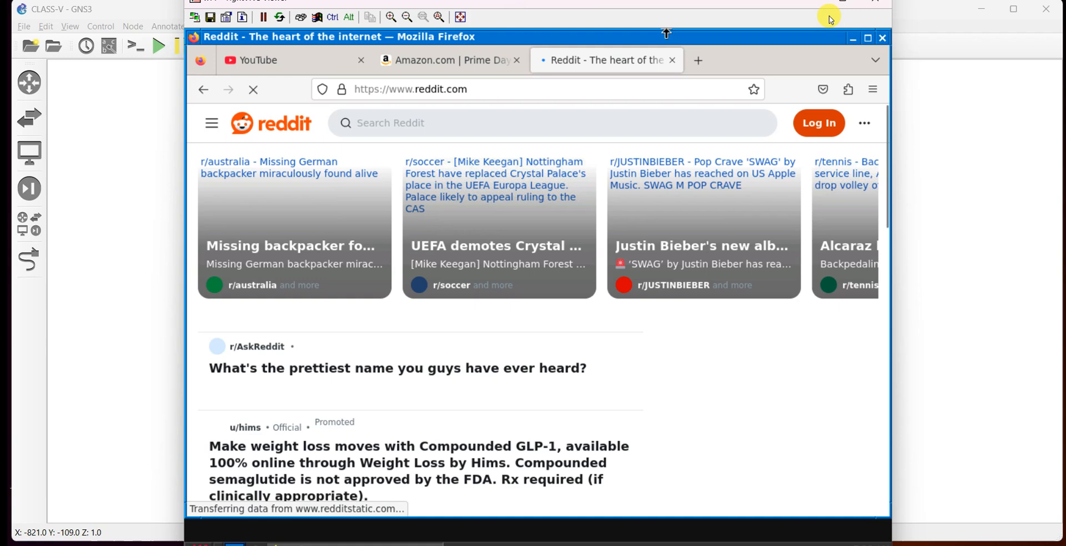
left_click_drag(792, 10, 771, 25)
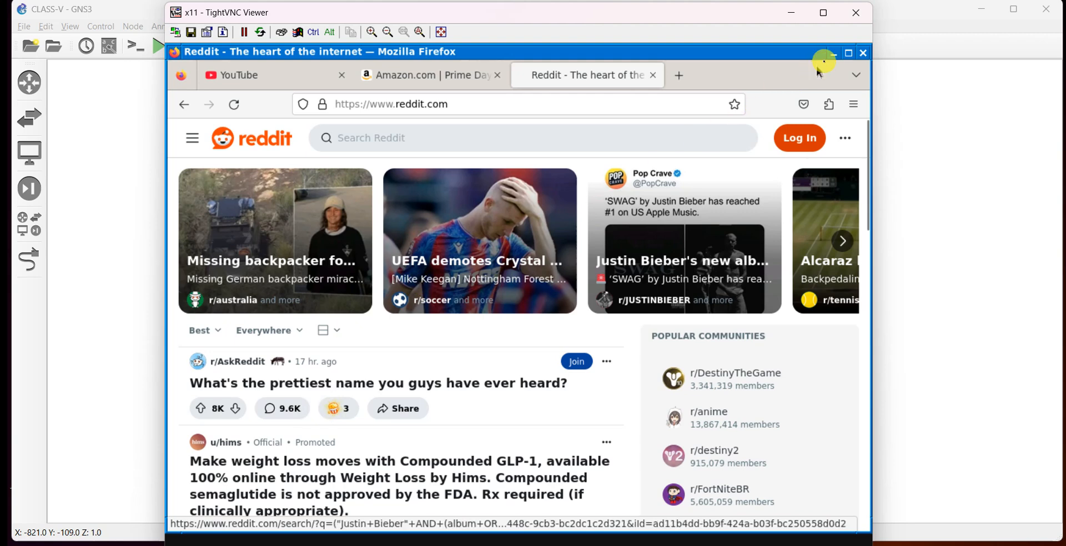
left_click(792, 13)
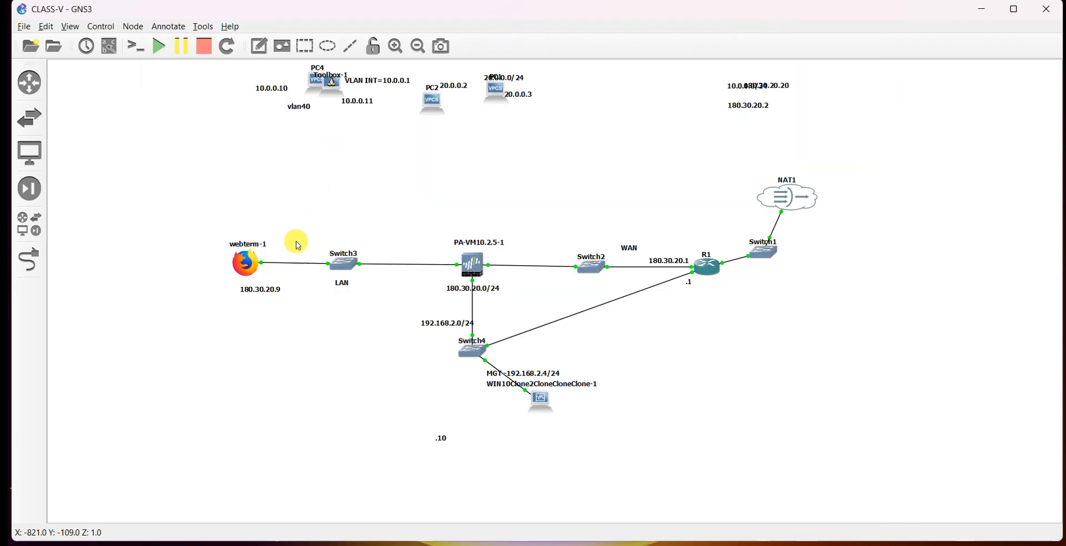
left_click_drag(253, 269, 255, 276)
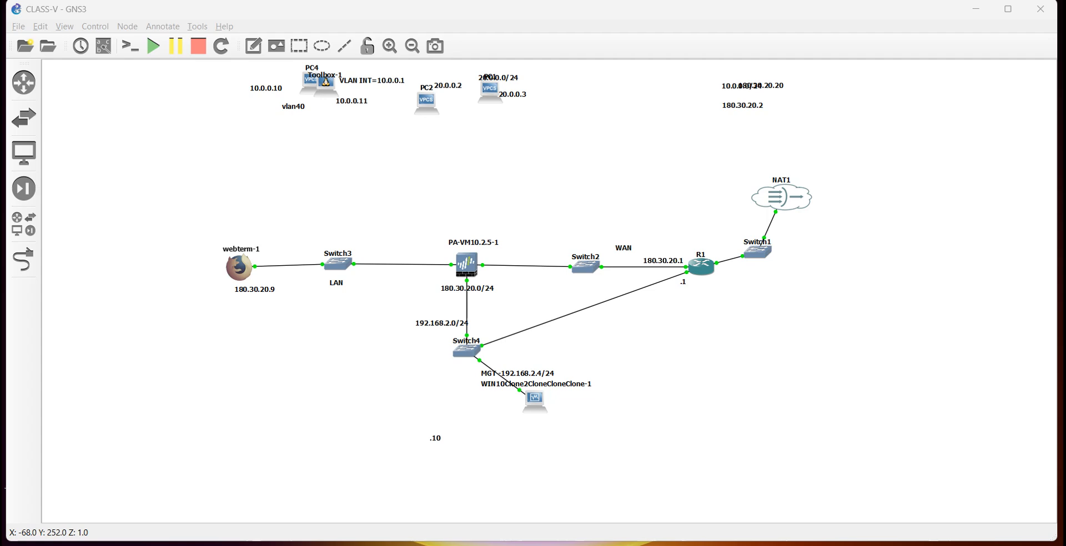
left_click(783, 545)
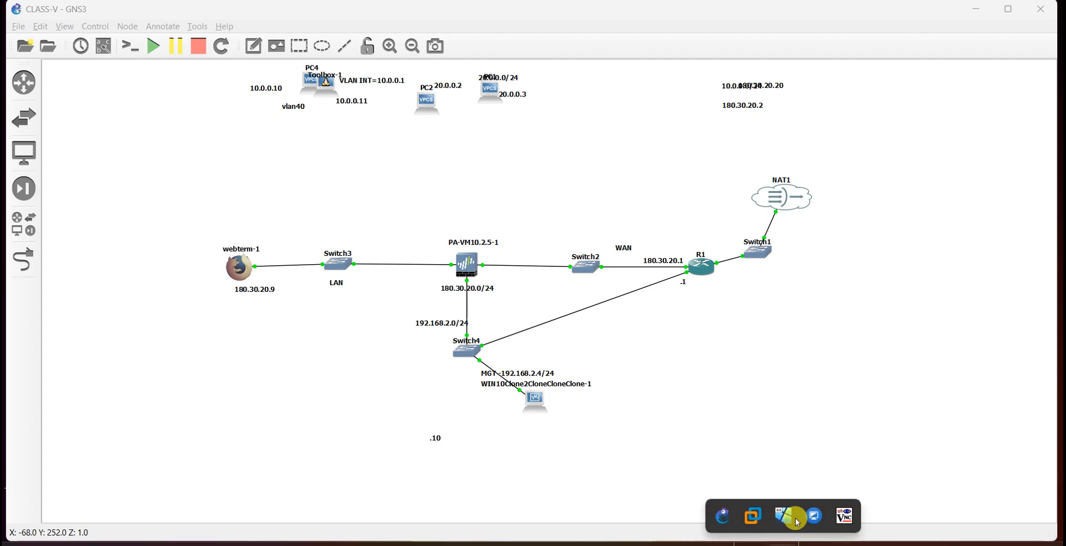
Switch to the management VM's PA-VM web interface and open the Monitor traffic logs, moving the To Port column.
left_click(797, 522)
left_click(327, 266)
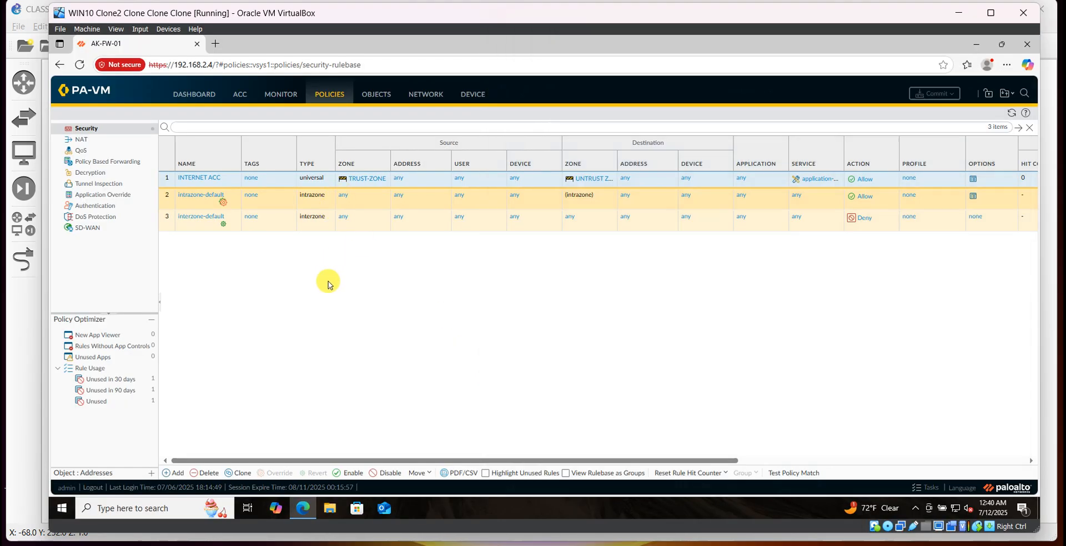
left_click(277, 91)
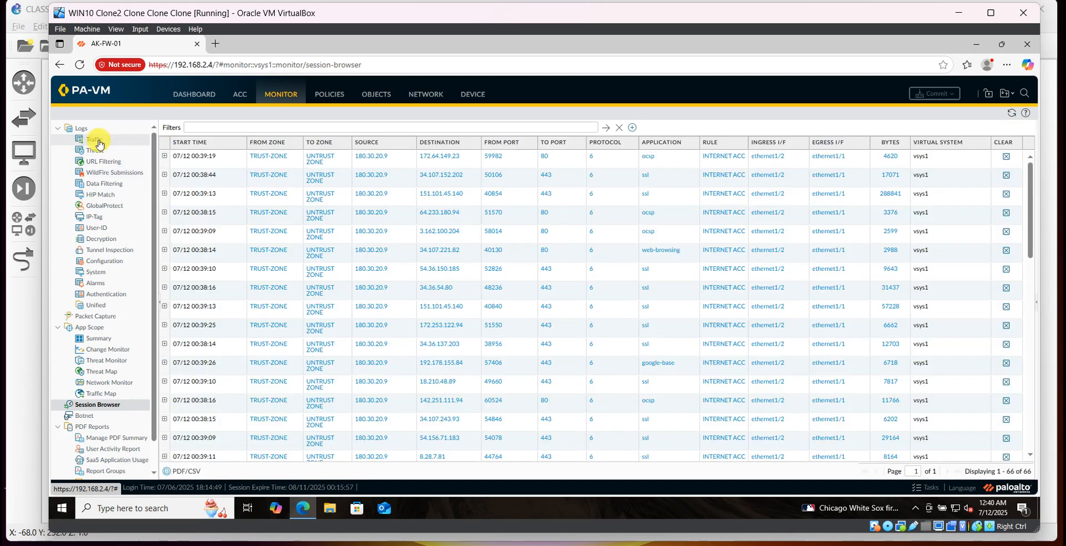
left_click(94, 139)
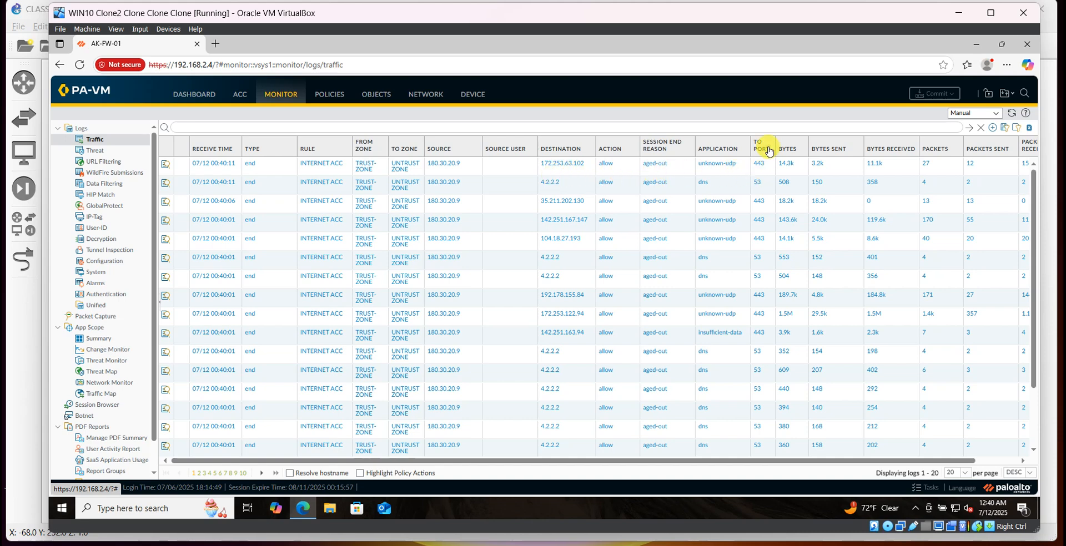
left_click_drag(766, 159, 581, 147)
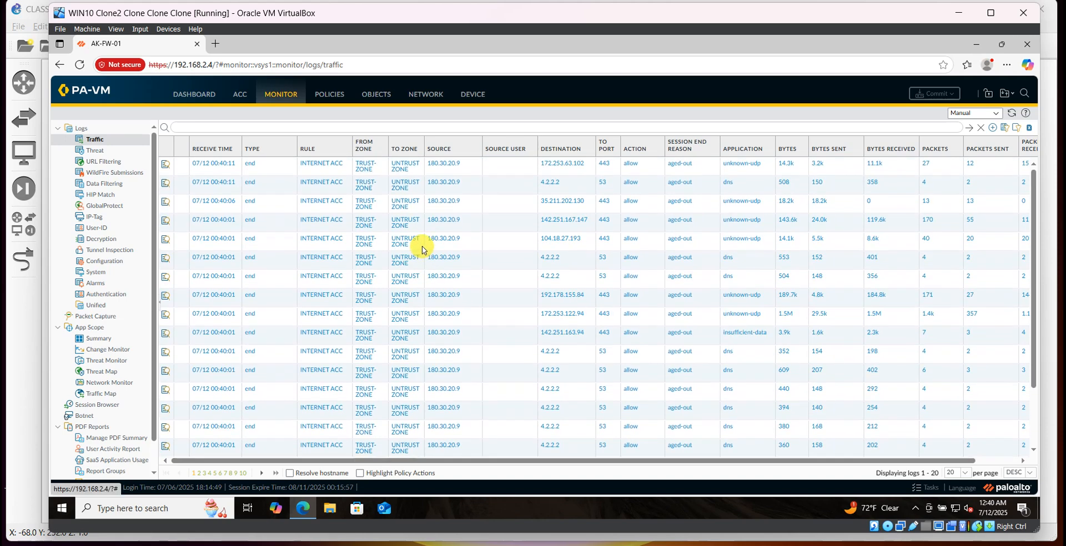
Filter the traffic logs by source 180.30.20.9 and destination 172.253.63.102, then minimize the VM window.
left_click(442, 166)
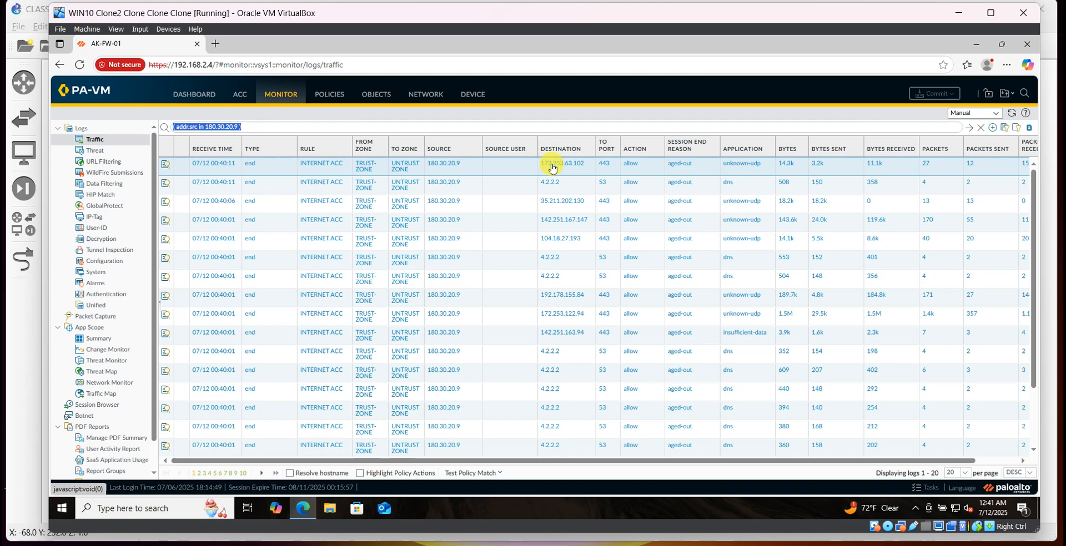
left_click(562, 166)
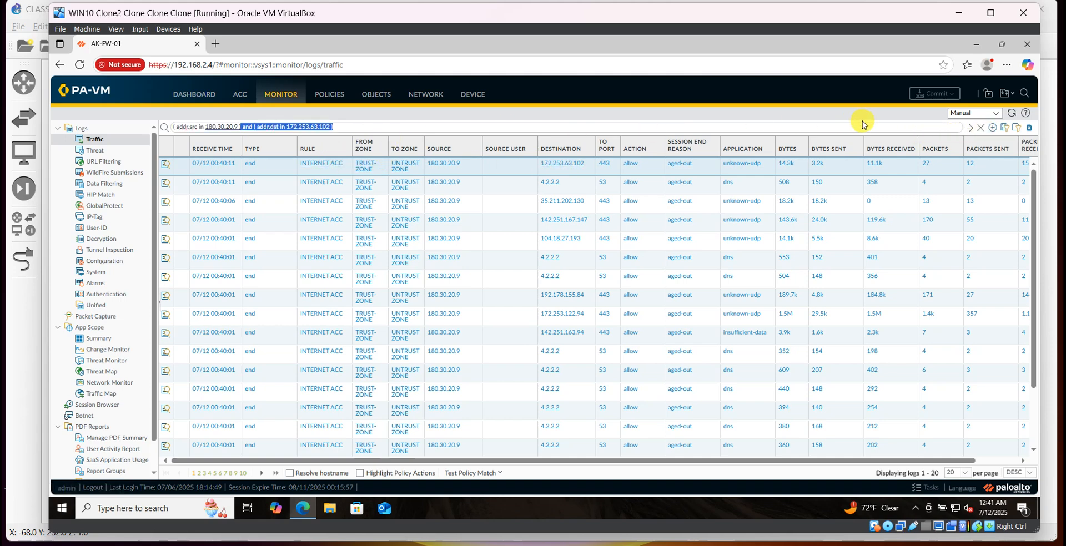
left_click(982, 130)
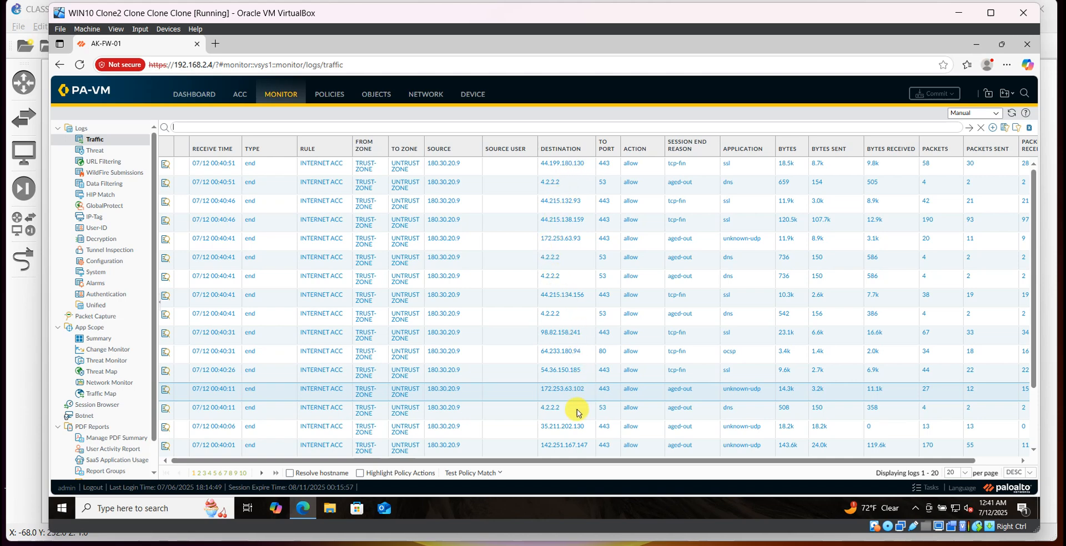
left_click(974, 45)
left_click(960, 16)
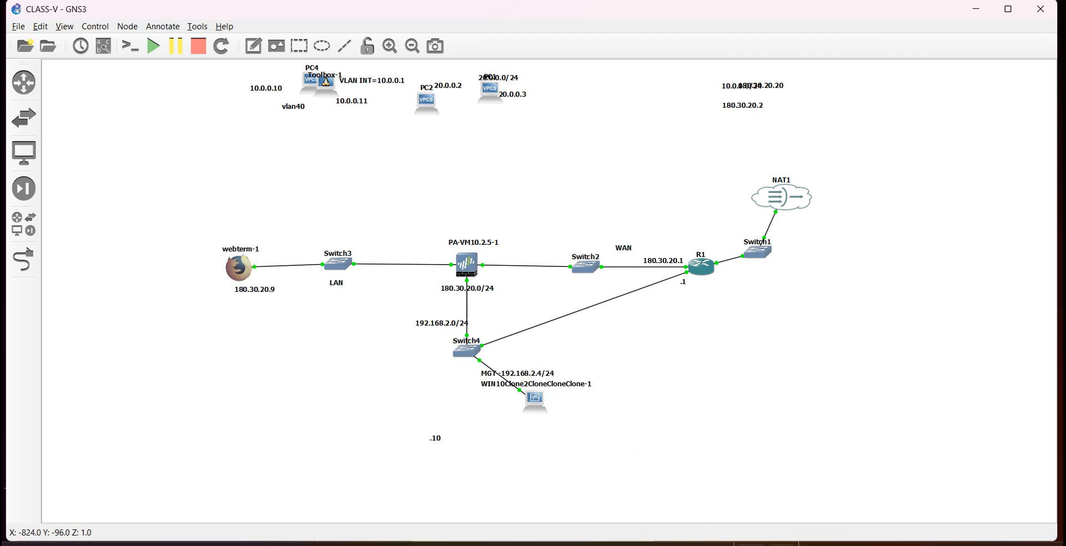
Restore the webterm-1 viewer window and scroll through the loaded Reddit page.
left_click(789, 543)
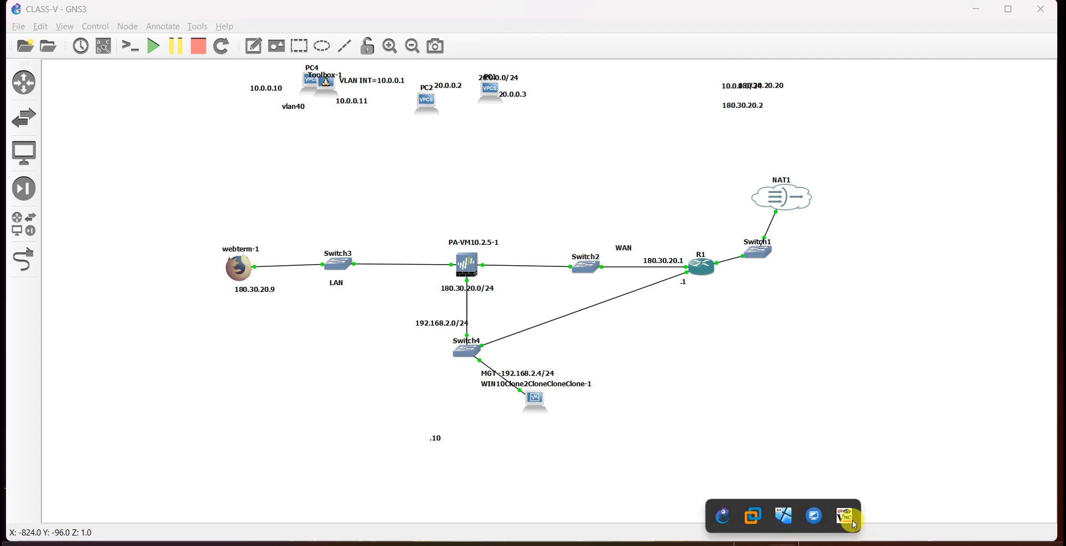
left_click(853, 524)
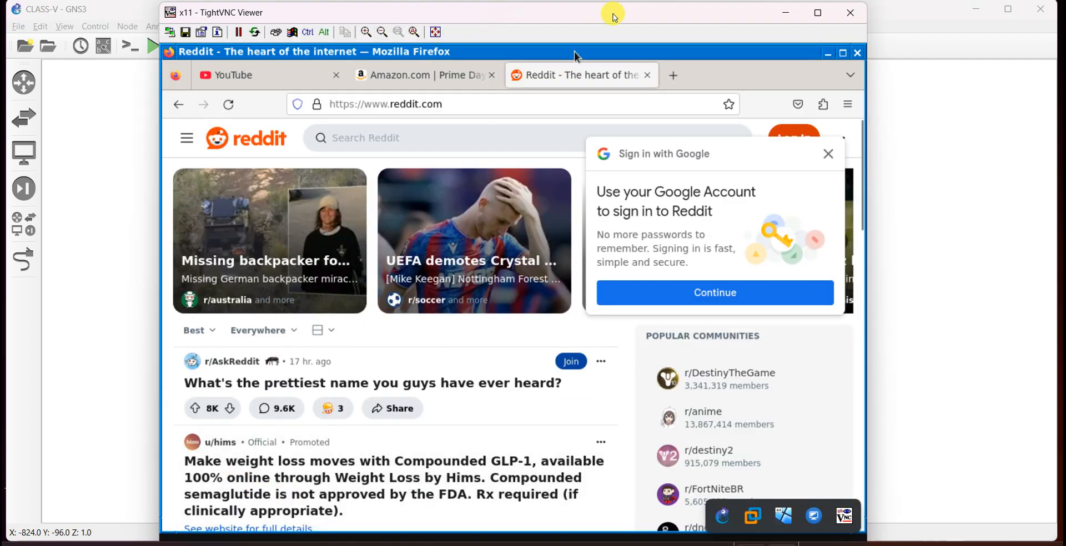
mouse_move(613, 17)
left_mouse_down()
mouse_move(626, 72)
mouse_move(612, 8)
left_mouse_up()
scroll(226, 442, "down", 3)
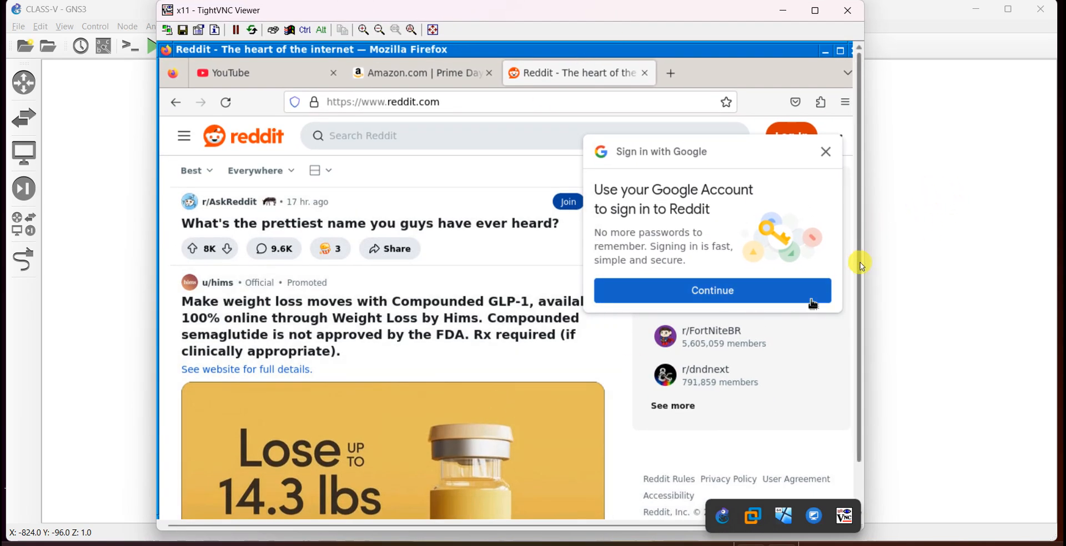
left_click_drag(860, 264, 849, 361)
Open a terminal on webterm-1, ping 4.2.2.2, then close the terminal and minimize the viewer.
left_click(169, 508)
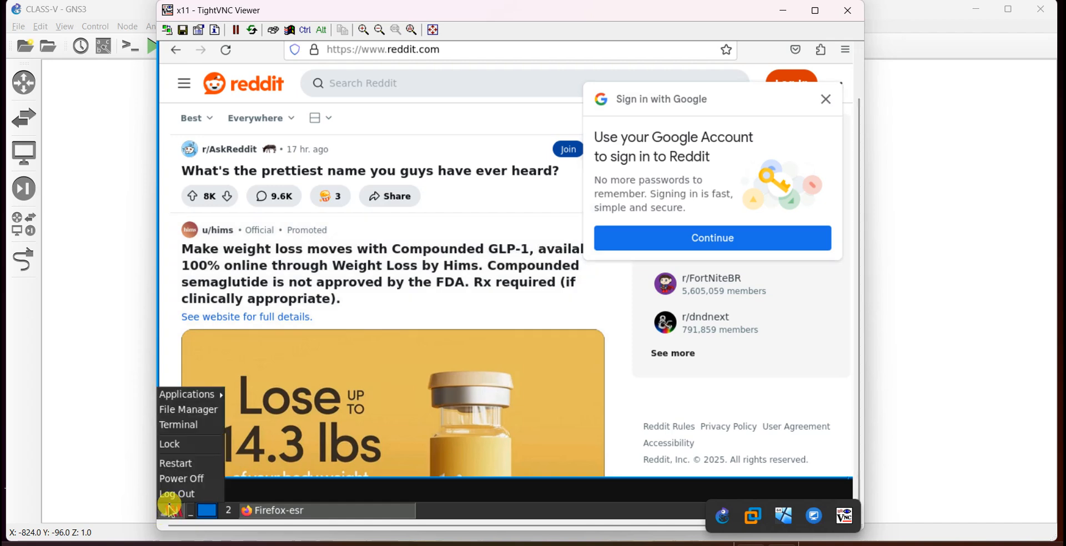
left_click(184, 426)
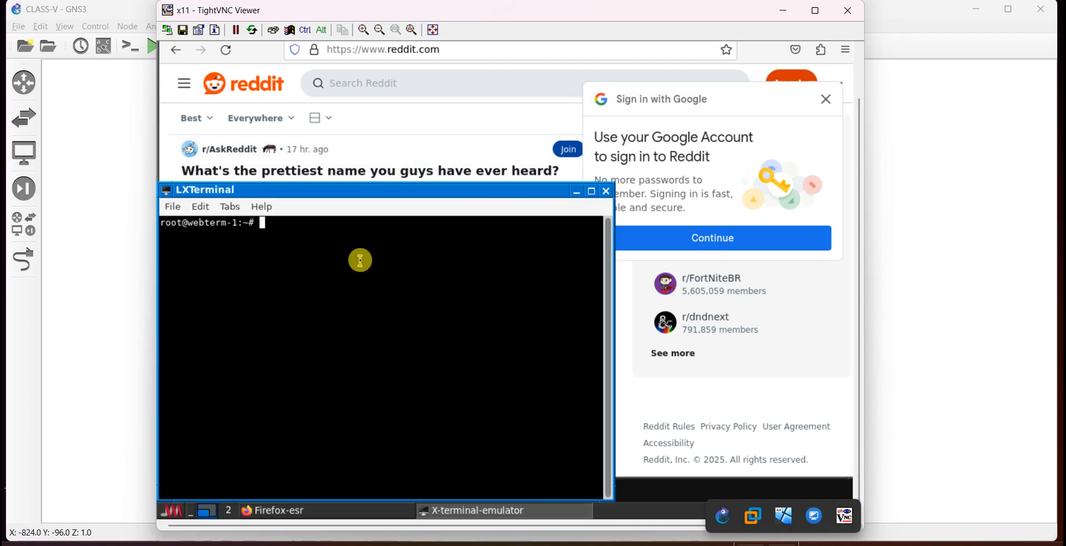
type("ping ")
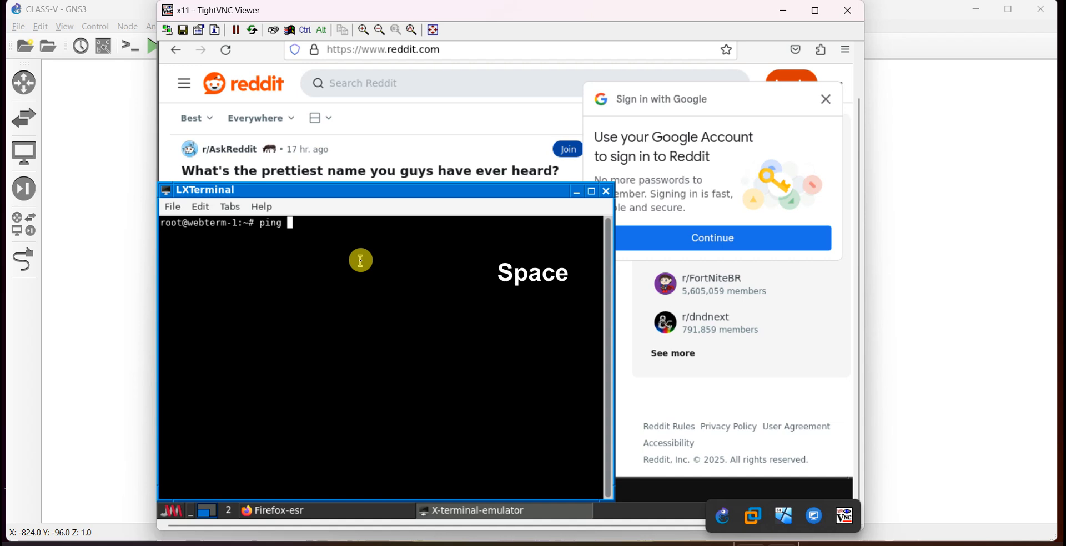
type("4.2.2.2")
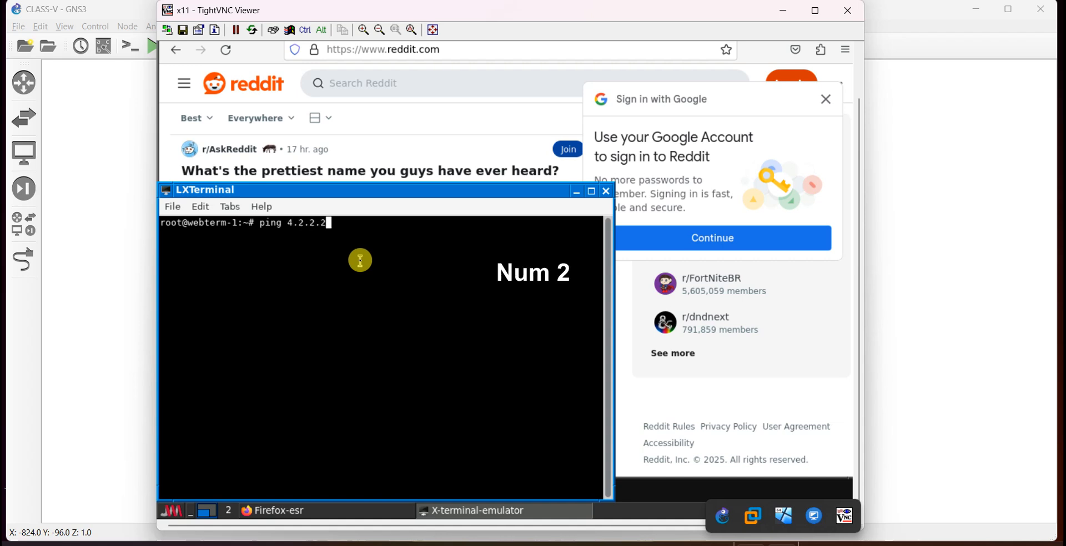
key("Return")
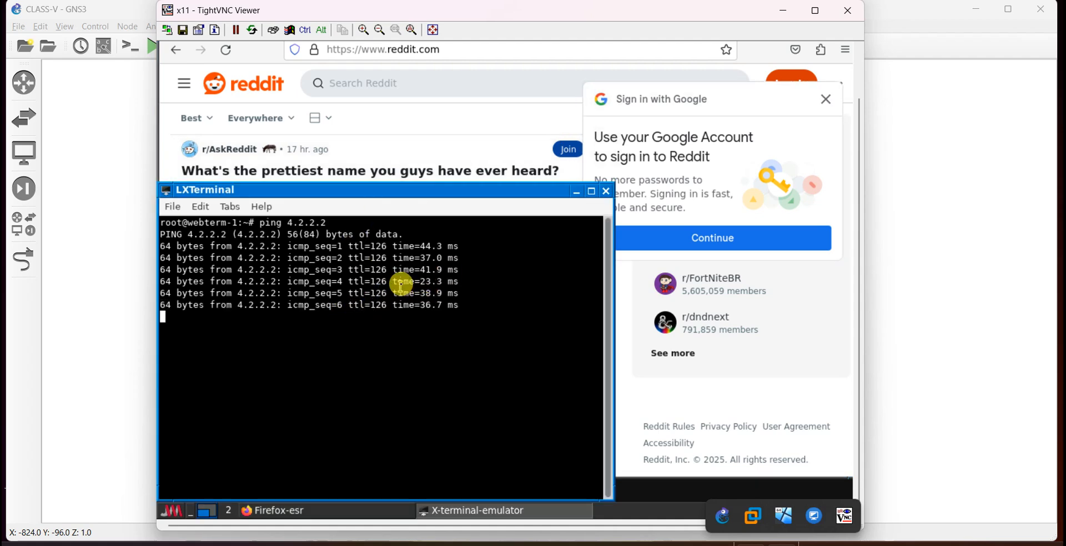
left_click(606, 191)
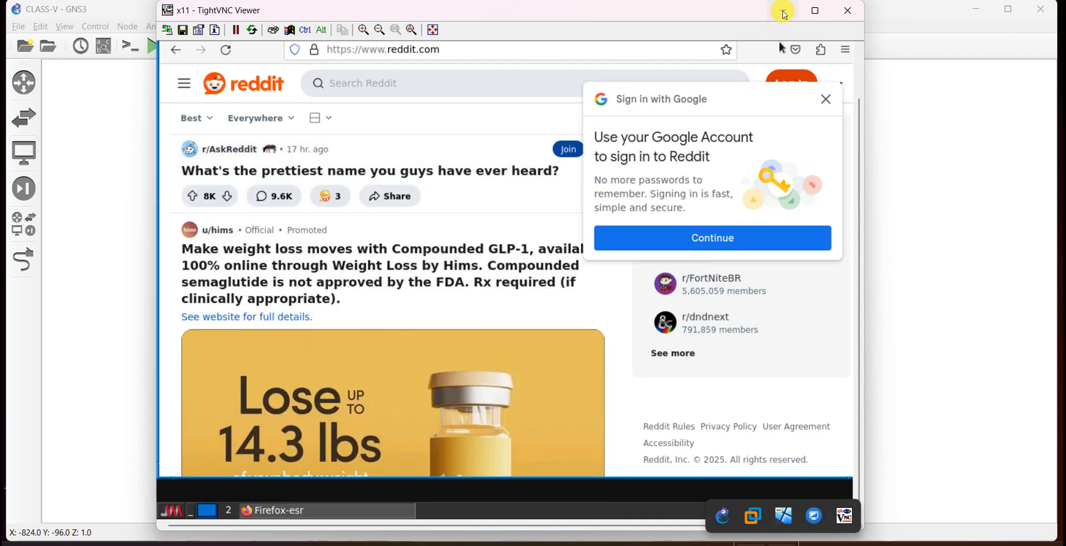
left_click(784, 11)
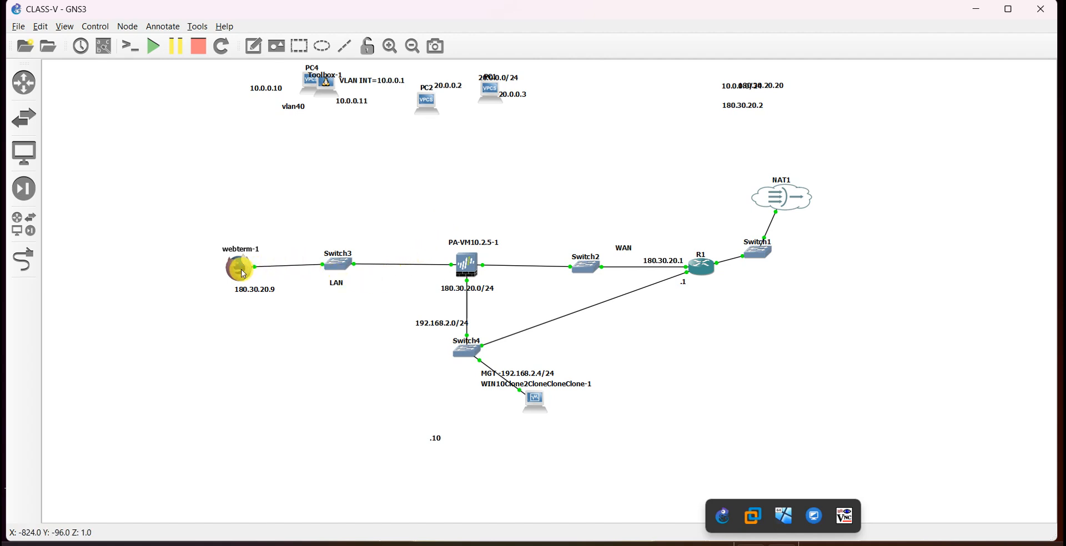
left_click_drag(242, 271, 242, 270)
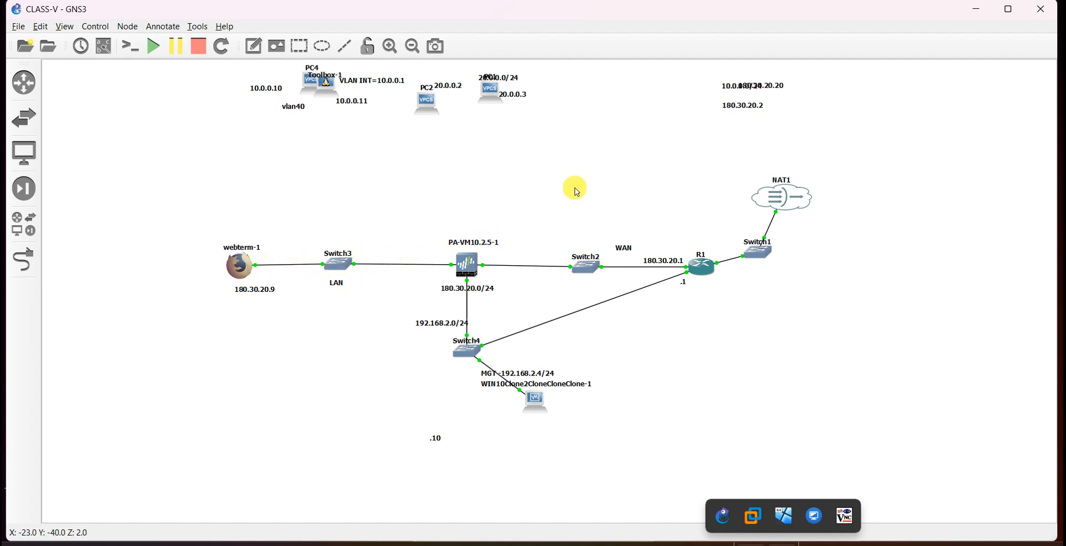